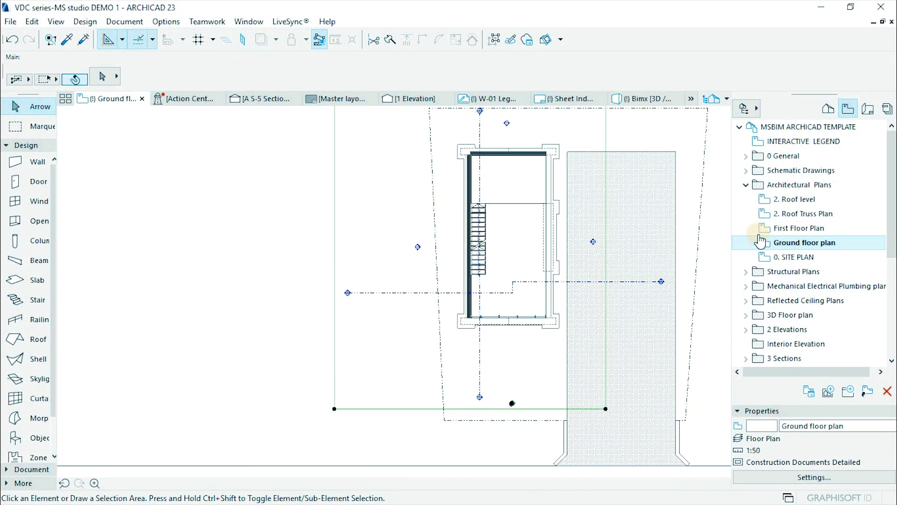
Step: Draw a curtain wall across the house's front opening on the ground floor plan, using CW Panel 21 for distinct panels
left_click(327, 304)
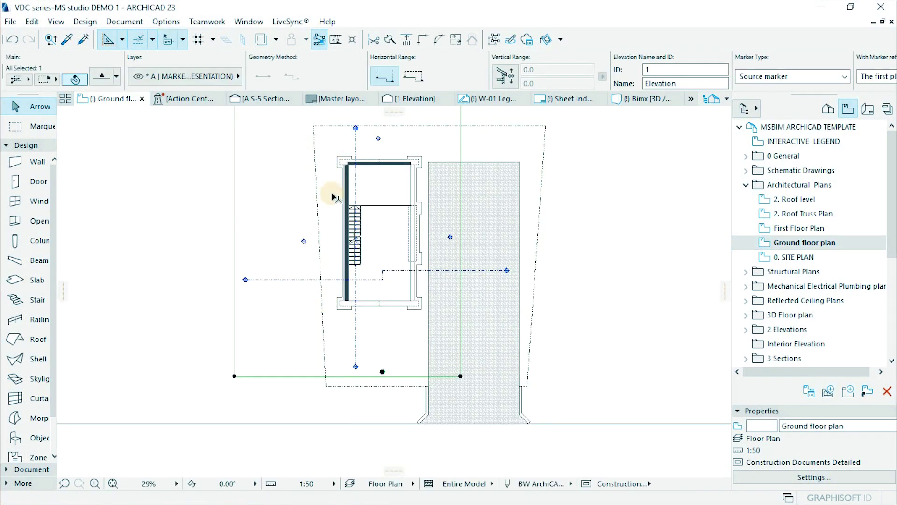
scroll(316, 356, "up", 2)
scroll(321, 360, "up", 2)
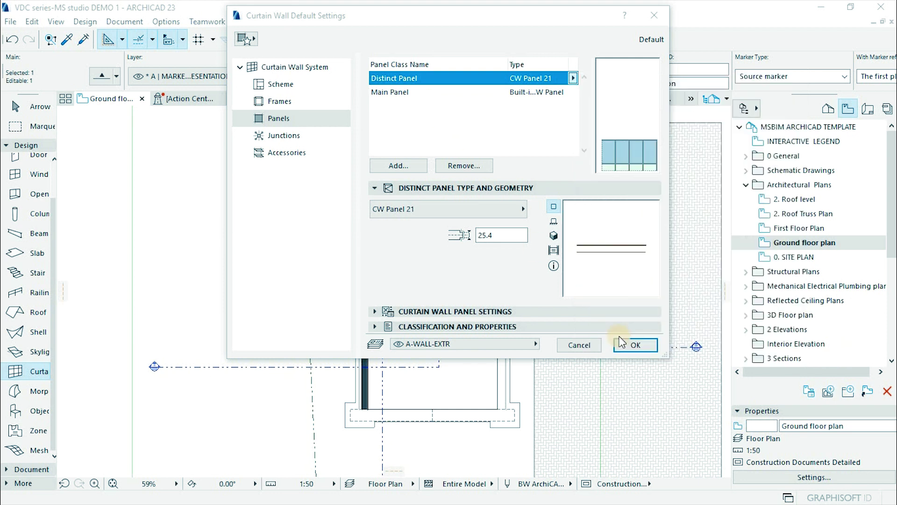
left_click(634, 345)
scroll(308, 362, "up", 5)
left_click(306, 354)
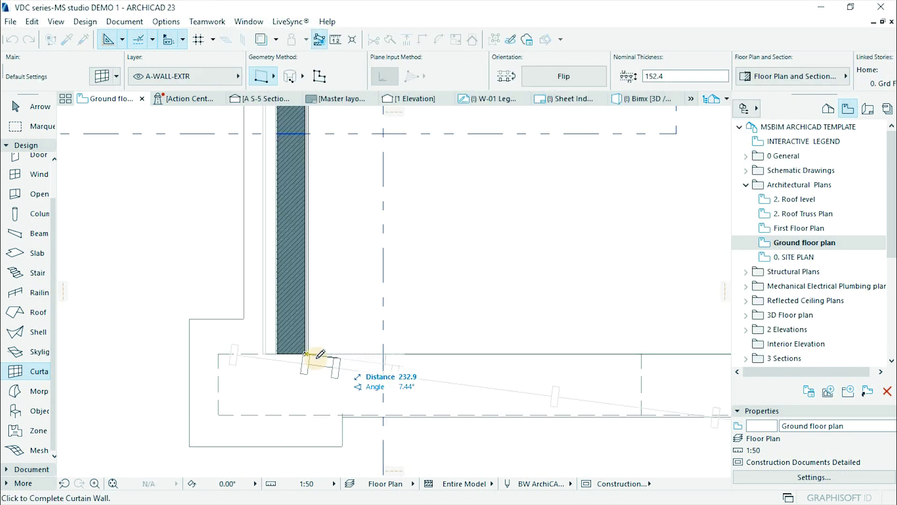
scroll(321, 373, "down", 5)
scroll(497, 362, "up", 3)
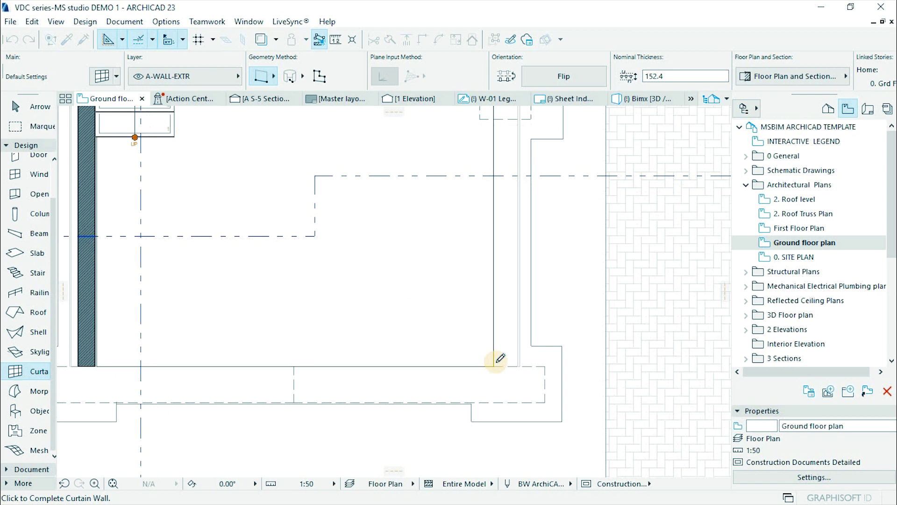
left_click(497, 363)
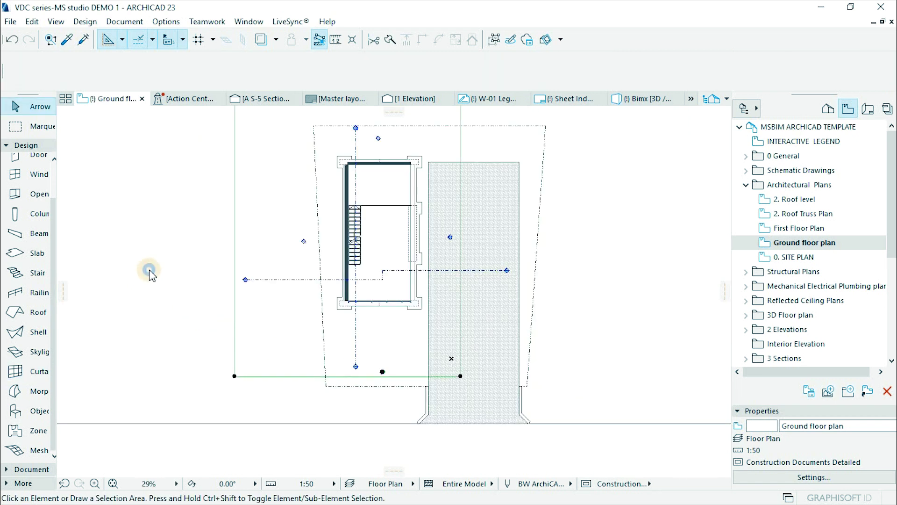
Step: Open the front elevation, put the new curtain wall into edit mode and show its scheme grid
right_click(149, 269)
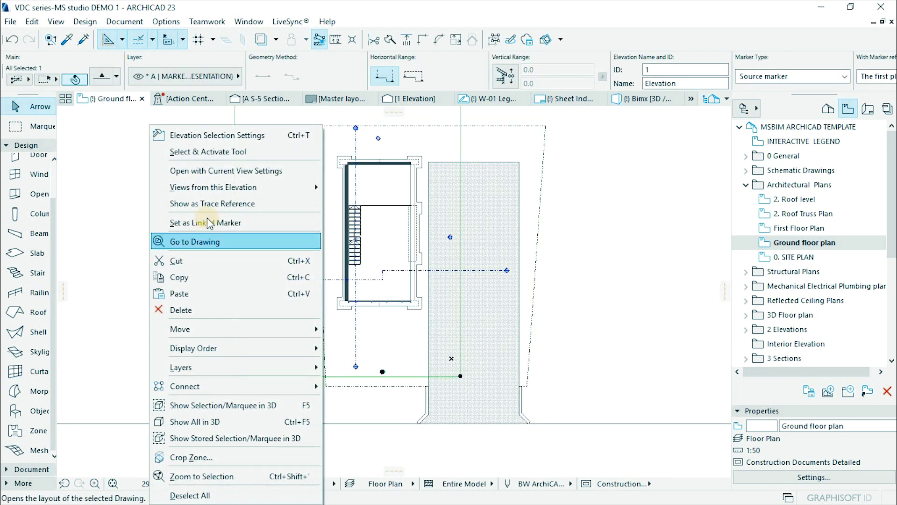
left_click(215, 171)
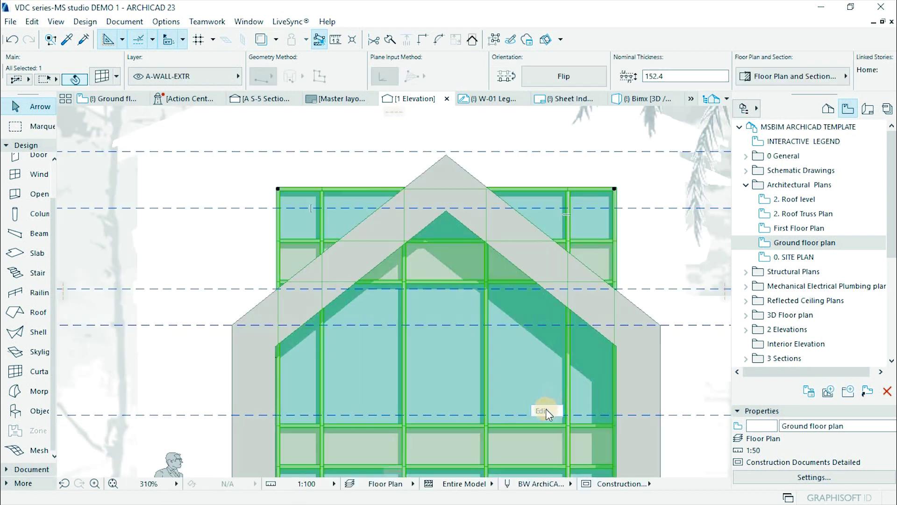
left_click(545, 410)
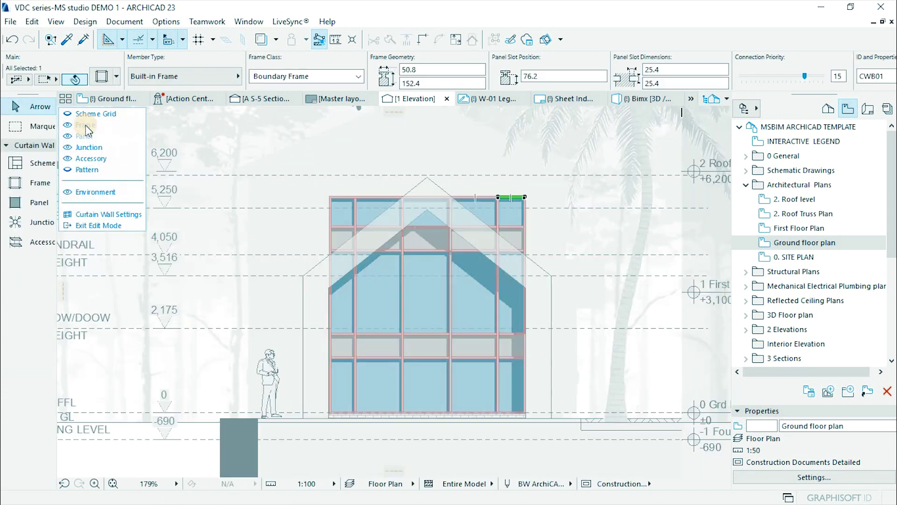
left_click(94, 117)
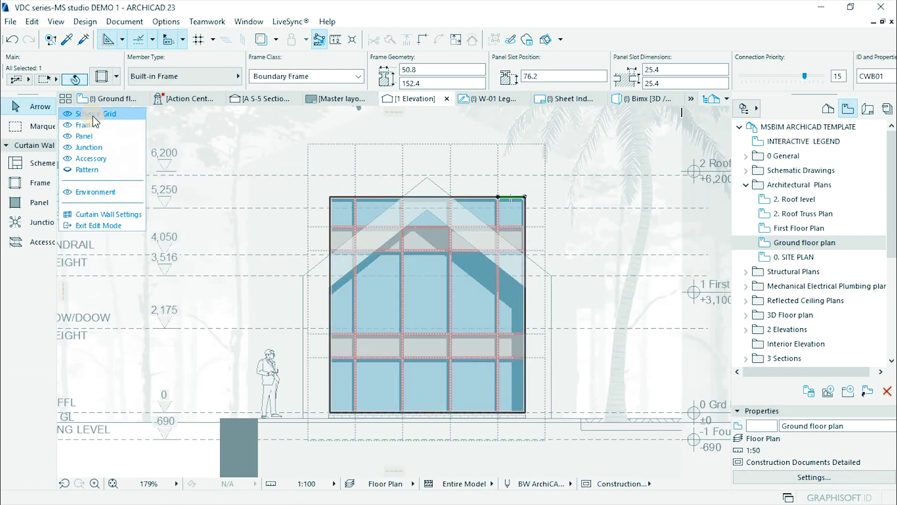
Step: Insert a boundary node at the middle of the curtain wall's top edge, in line with the roof apex
scroll(448, 186, "up", 3)
left_click(405, 209)
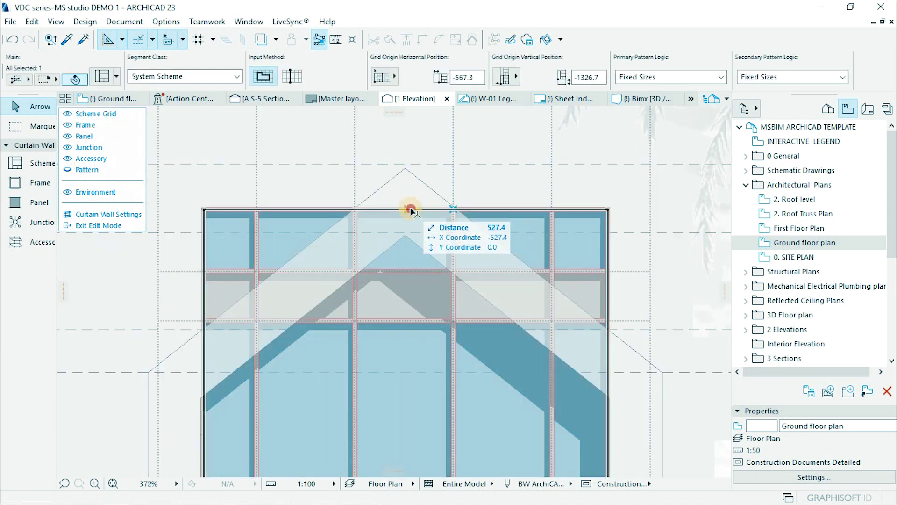
left_click(612, 333)
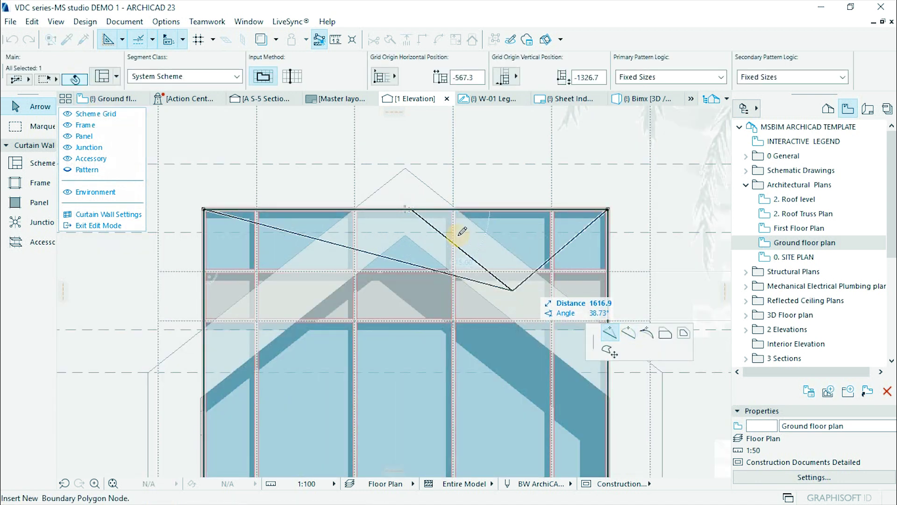
left_click(406, 208)
left_click(405, 209)
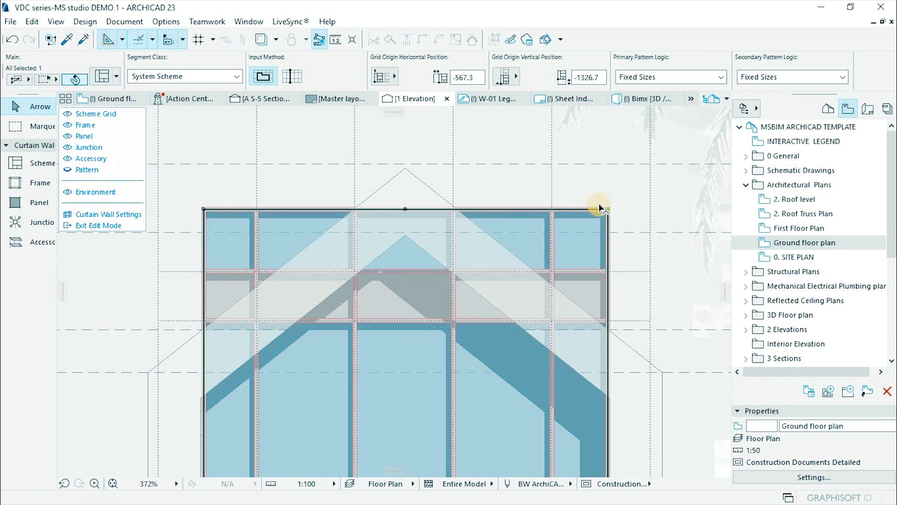
Step: Reposition the upper boundary nodes so the curtain wall outline follows the gable from the eaves to the apex
left_click(609, 210)
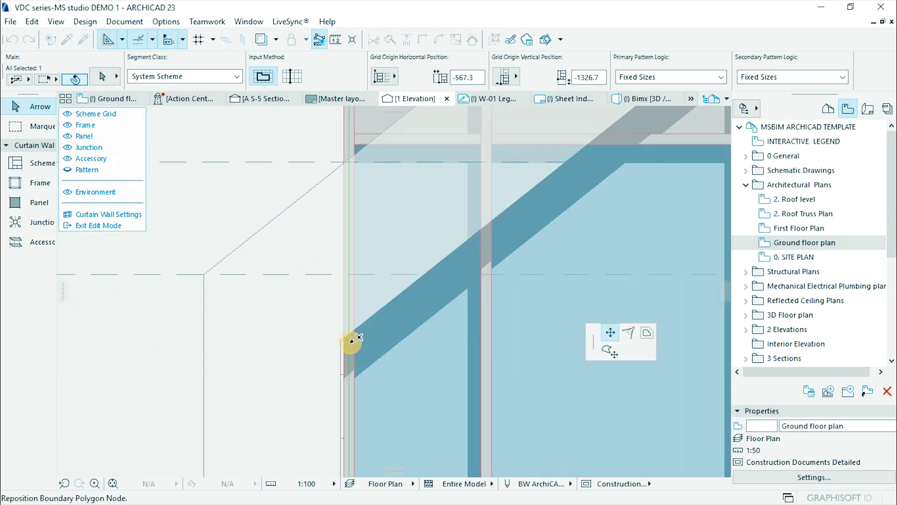
scroll(347, 335, "up", 3)
left_click(342, 337)
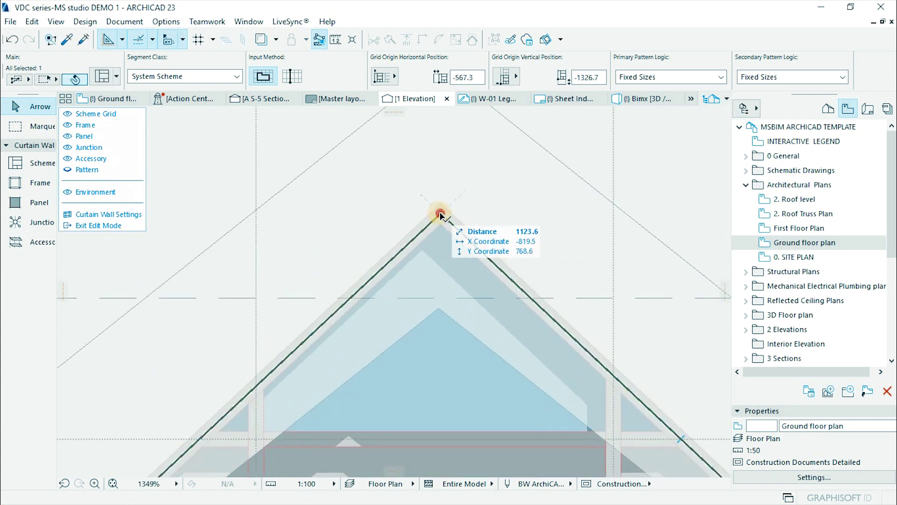
left_click(441, 214)
left_click(442, 291)
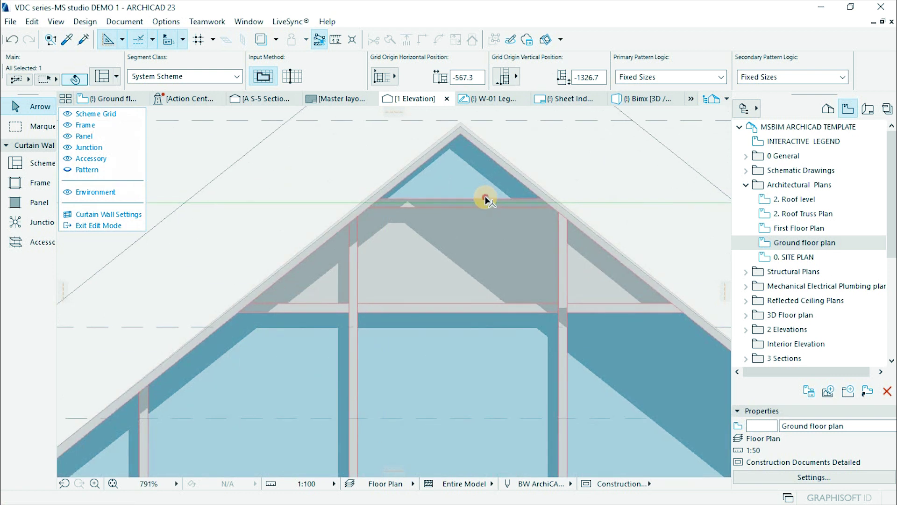
Step: Delete the topmost transom below the apex and raise the horizontal grid line above the middle panel row by 600
left_click(485, 196)
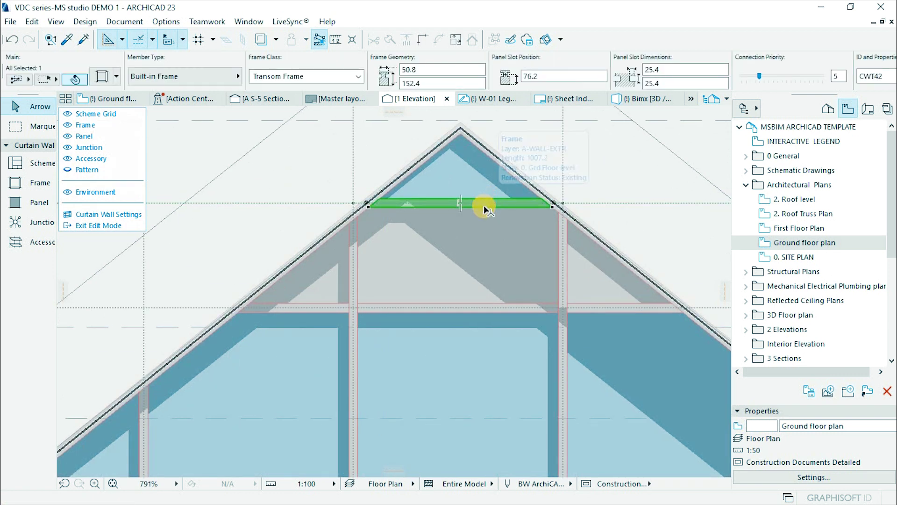
key("Escape")
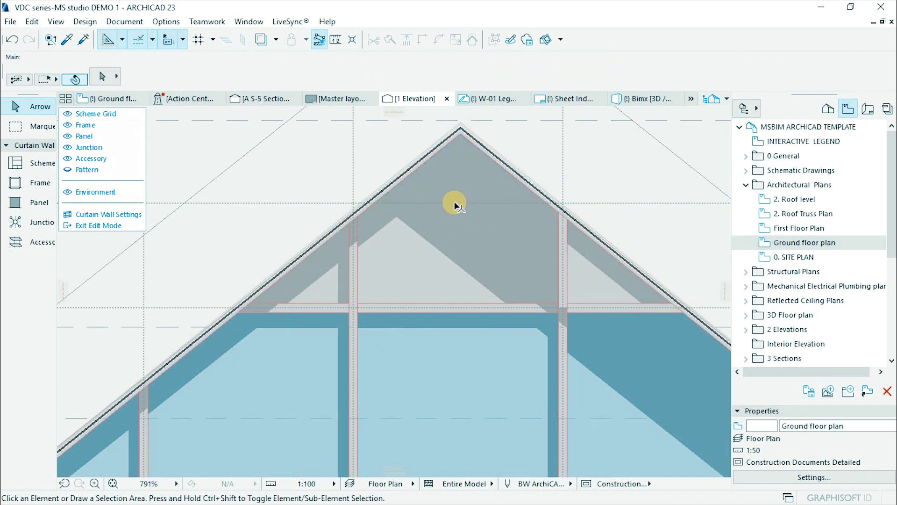
scroll(453, 201, "down", 5)
left_click(450, 287)
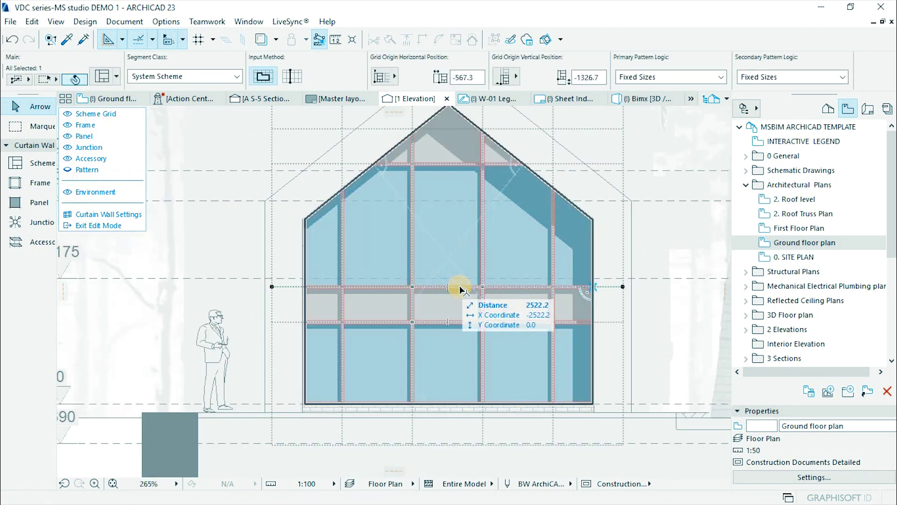
left_click(509, 287)
left_click(509, 287)
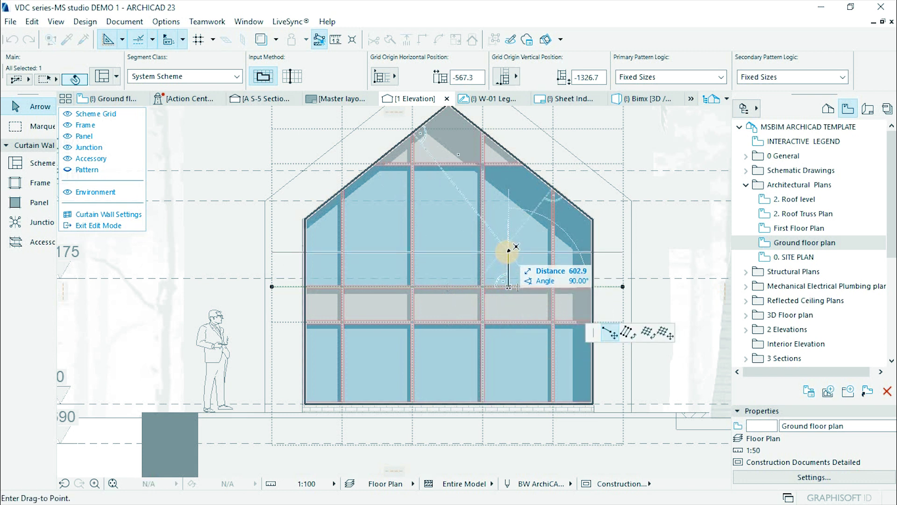
type("600")
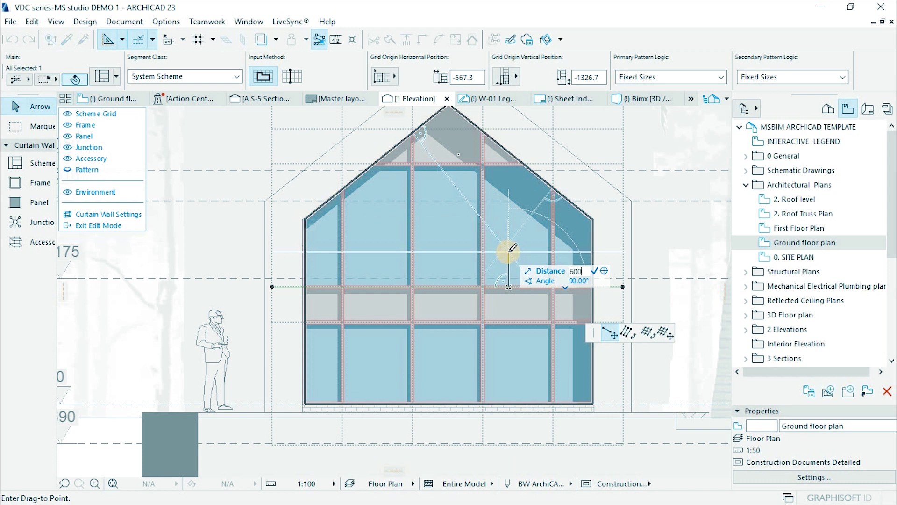
key("Return")
Step: Change the five middle-row panels to the Main Panel class and leave curtain wall editing
scroll(511, 254, "up", 2)
left_click(274, 301)
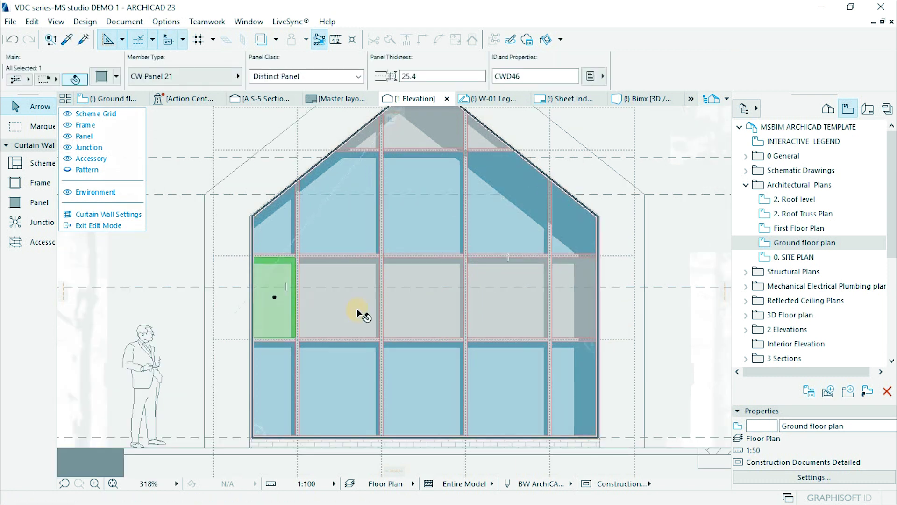
left_click(569, 311, "shift")
left_click(497, 310, "shift")
left_click(423, 308, "shift")
left_click(358, 304, "shift")
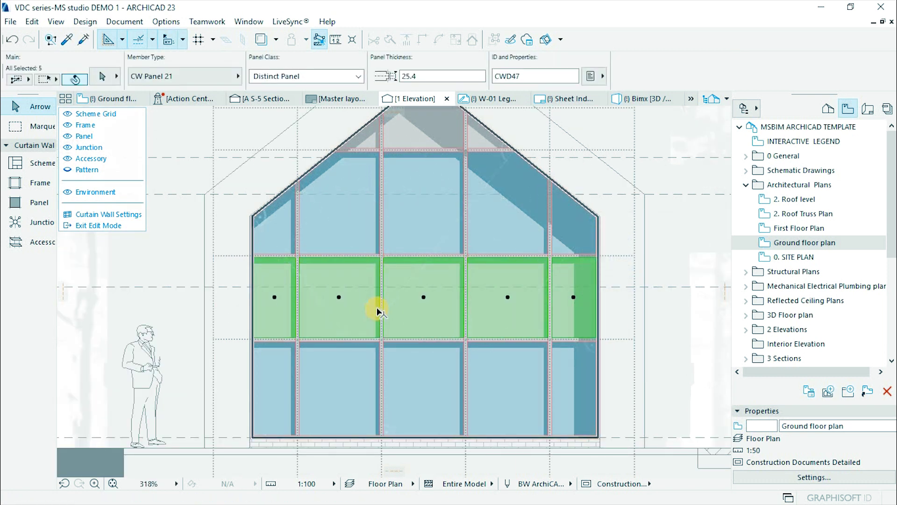
left_click(359, 76)
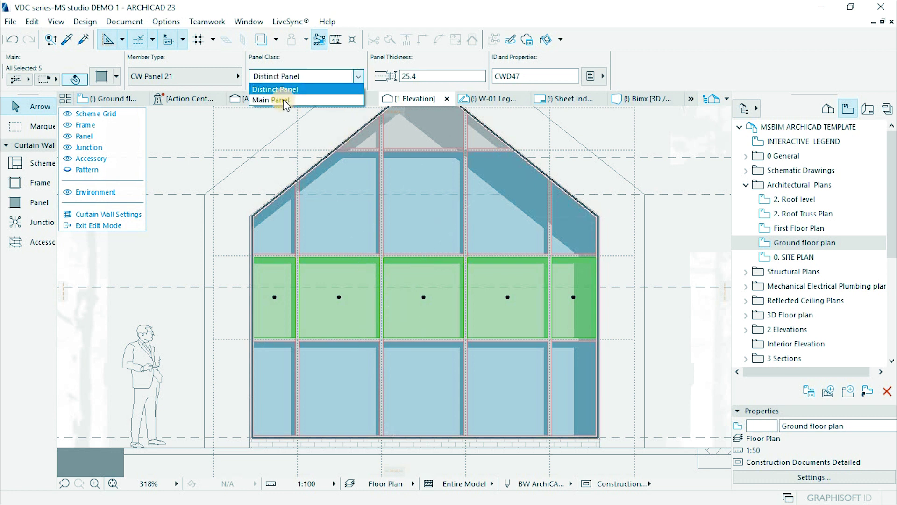
left_click(283, 100)
key("Escape")
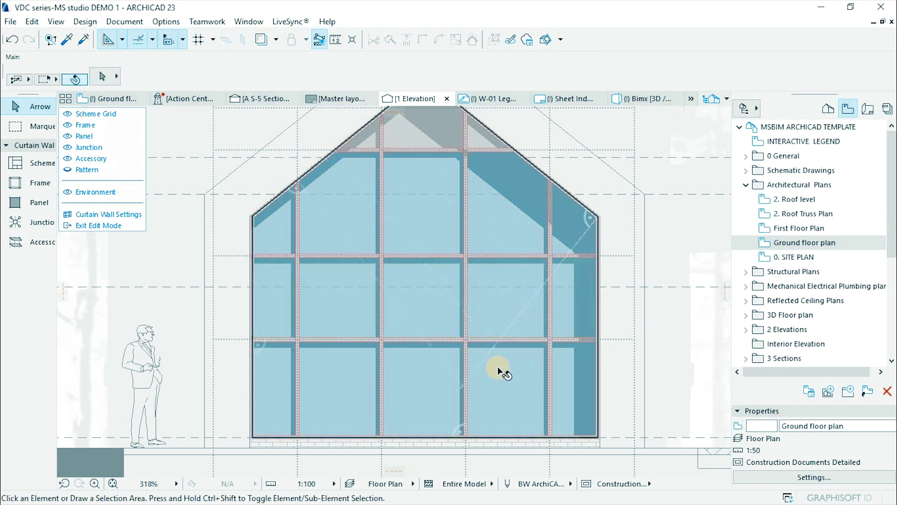
scroll(448, 290, "down", 3)
left_click(82, 226)
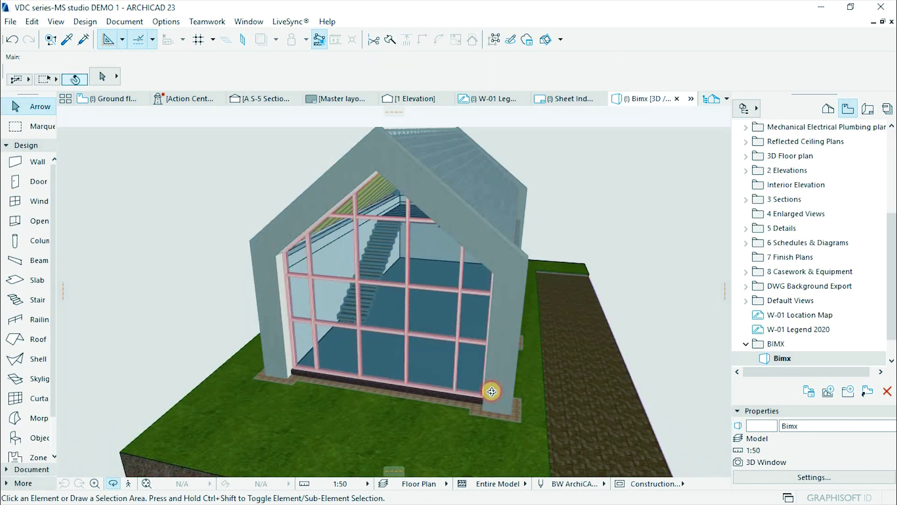
Step: Examine the glazed gable front from several angles in the Bimx 3D view
middle_click_drag(490, 390, 461, 368, "shift")
left_click_drag(460, 368, 351, 296)
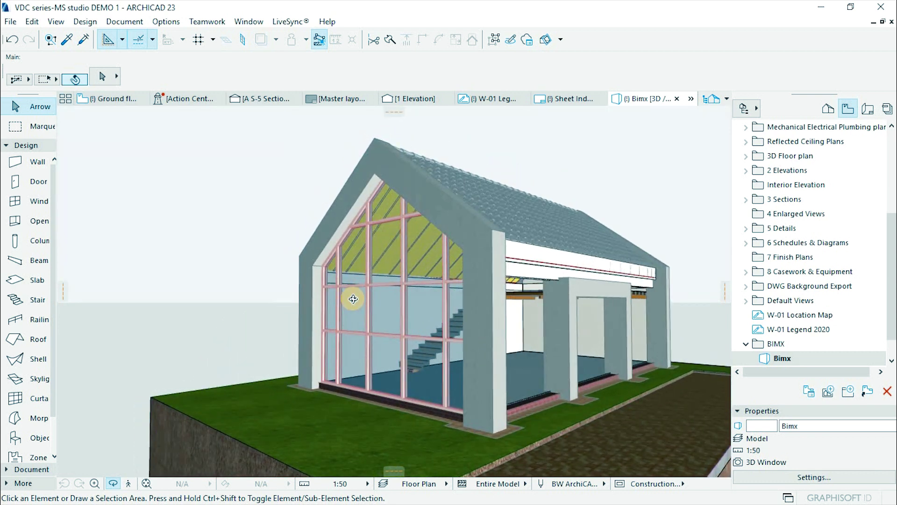
Step: On the ground floor plan, draw a matching curtain wall along the driveway side from the front corner to the side portal
key("F2")
scroll(405, 298, "up", 10)
left_click(447, 319, "alt")
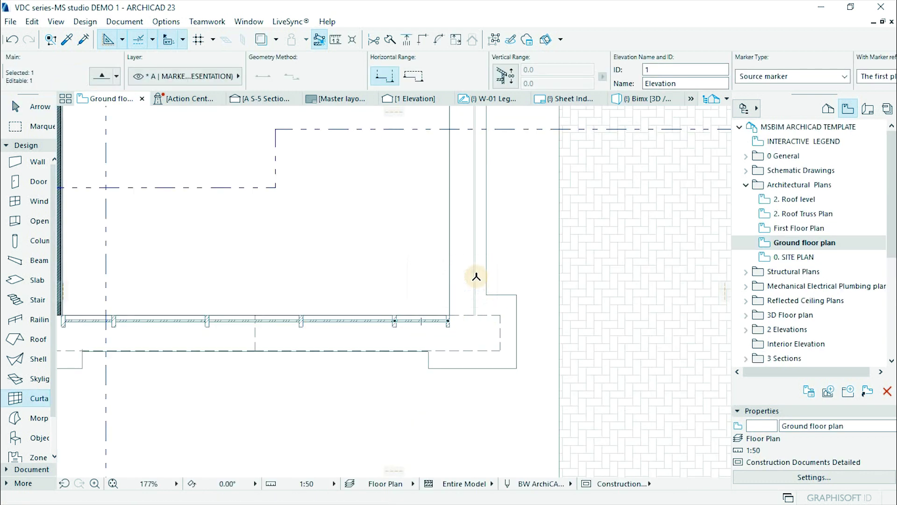
scroll(461, 278, "up", 5)
left_click(433, 365)
scroll(427, 286, "down", 5)
scroll(441, 287, "up", 3)
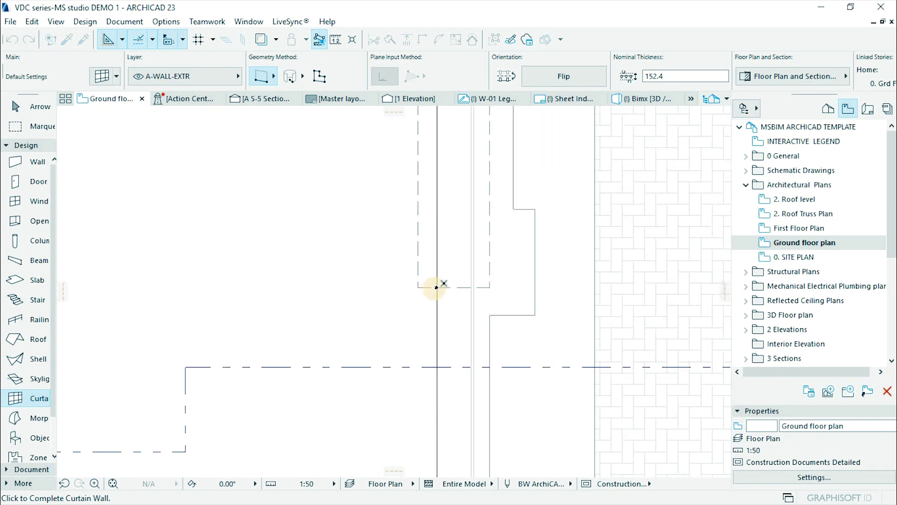
left_click(445, 288)
Step: Draw another curtain wall from the side portal to the rear wall and pull its end node back to clear the wall
scroll(444, 384, "down", 5)
middle_click_drag(445, 177, 435, 306)
scroll(435, 306, "up", 4)
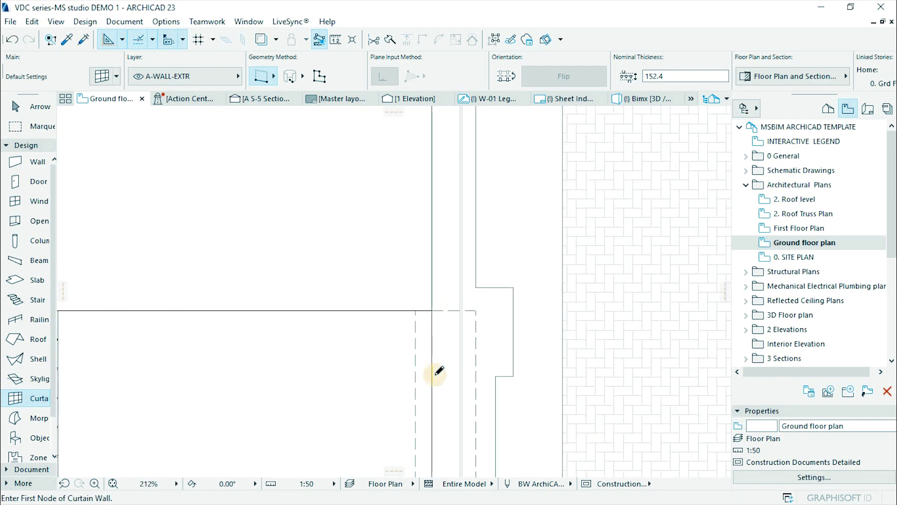
left_click(434, 374)
scroll(435, 377, "down", 5)
scroll(436, 254, "up", 3)
left_click(424, 249)
scroll(424, 250, "up", 3)
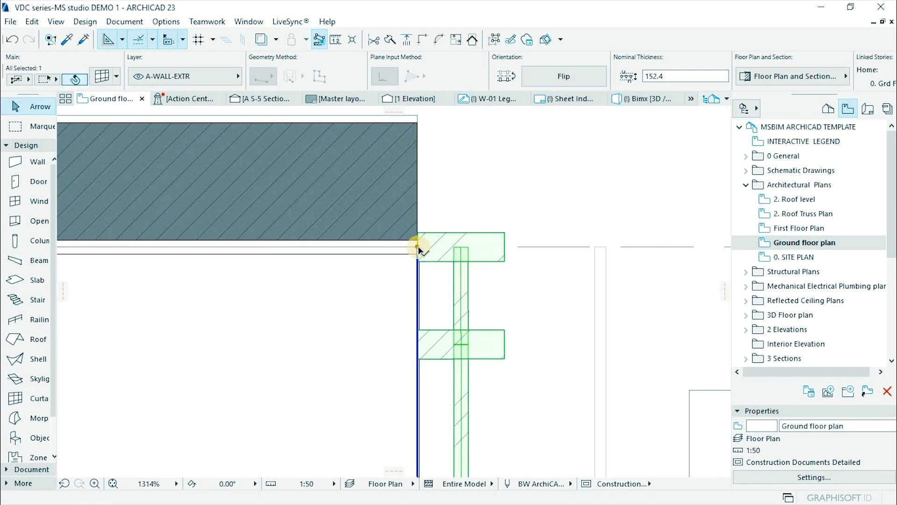
left_click(417, 247)
left_click(418, 261)
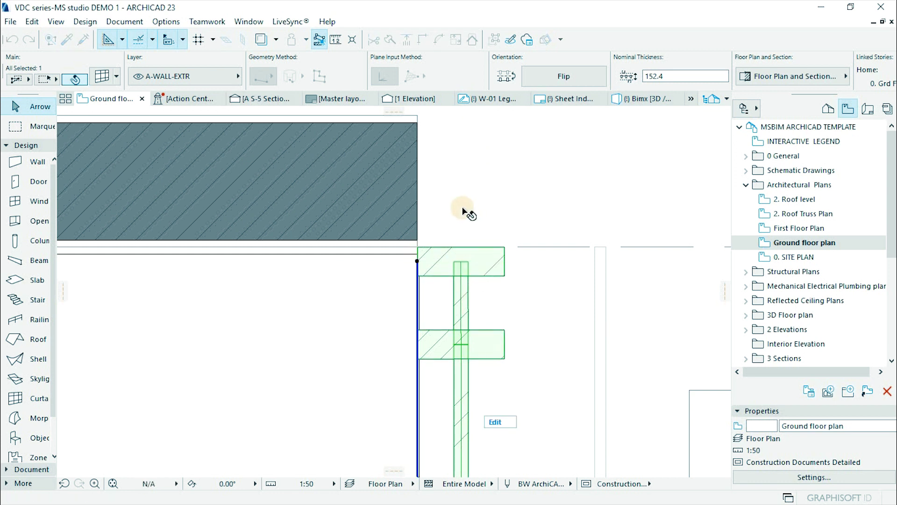
Step: Open the driveway-side elevation and put the right-hand curtain wall into edit mode
scroll(462, 206, "down", 2)
scroll(456, 207, "down", 7)
middle_click_drag(568, 433, 526, 358, "shift")
left_click(307, 153)
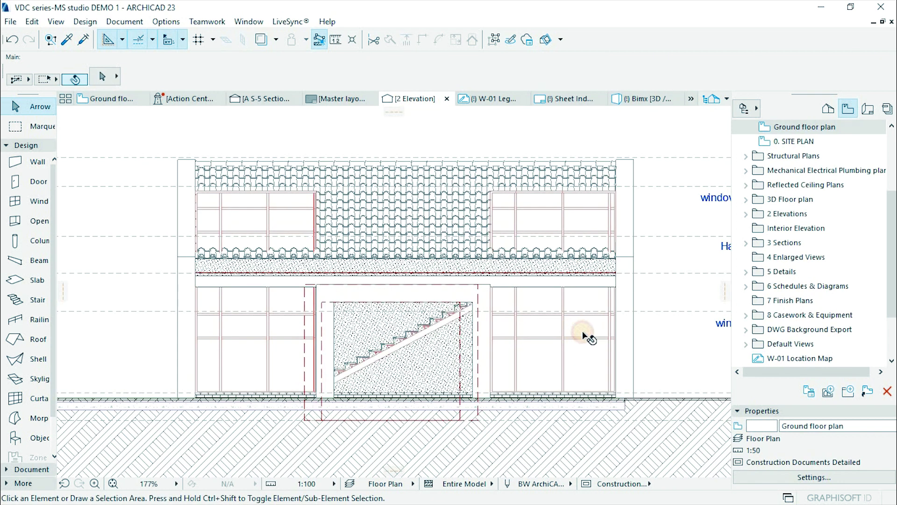
left_click(585, 337)
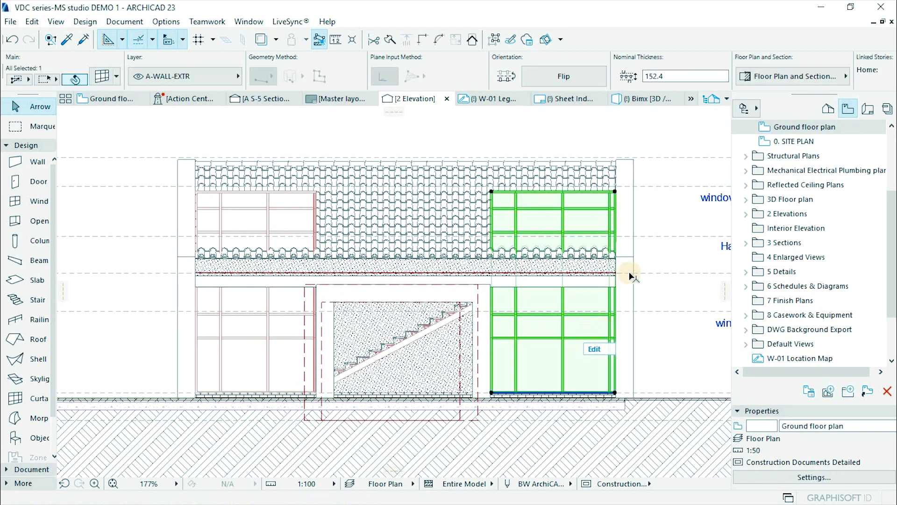
scroll(630, 273, "up", 1)
scroll(632, 276, "up", 1)
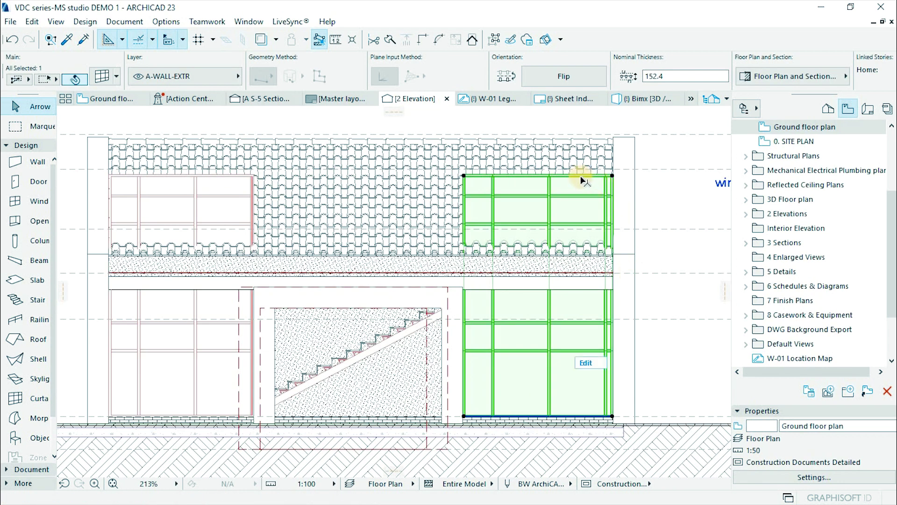
left_click(589, 362)
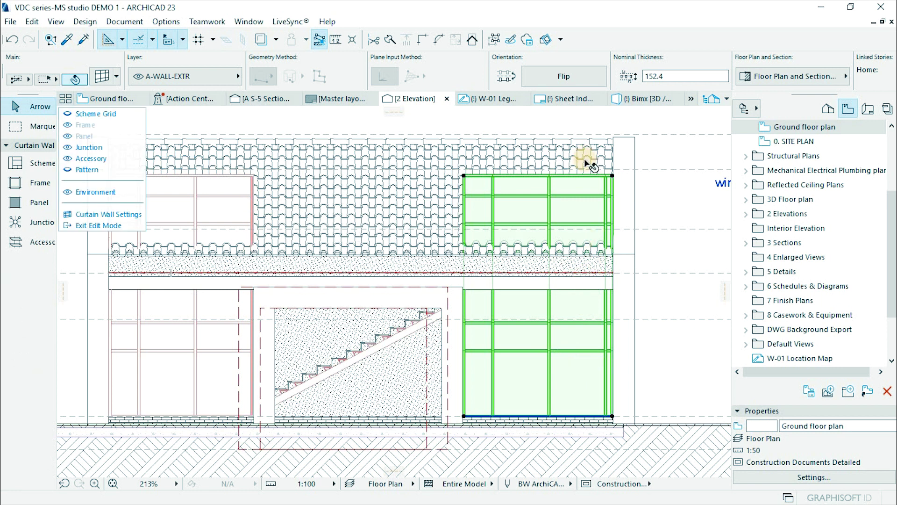
Step: Show the scheme grid and offset the right-hand curtain wall's top boundary down to the underside of the beam
scroll(578, 173, "up", 2)
left_click(578, 178)
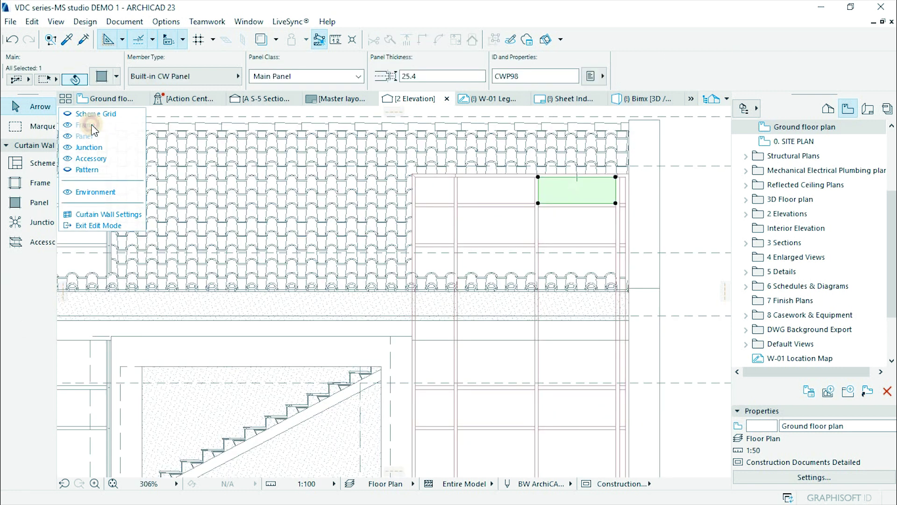
left_click(92, 114)
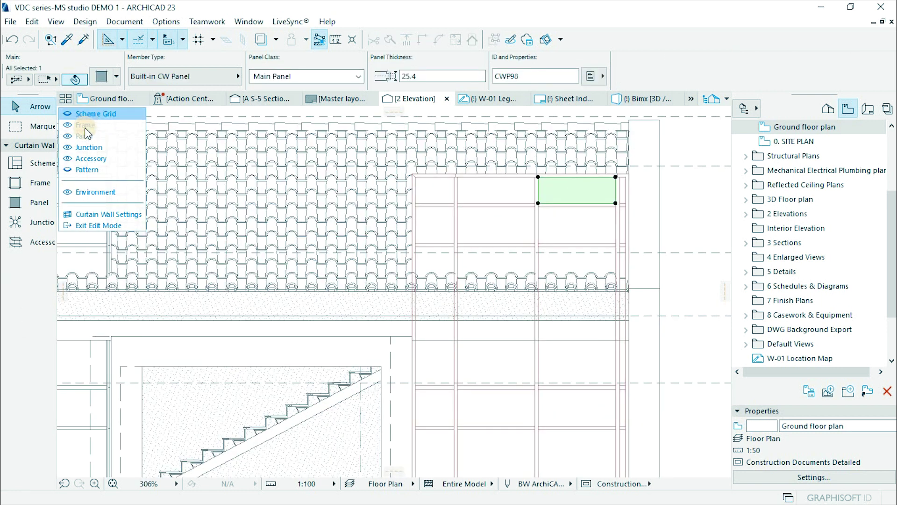
left_click(536, 179)
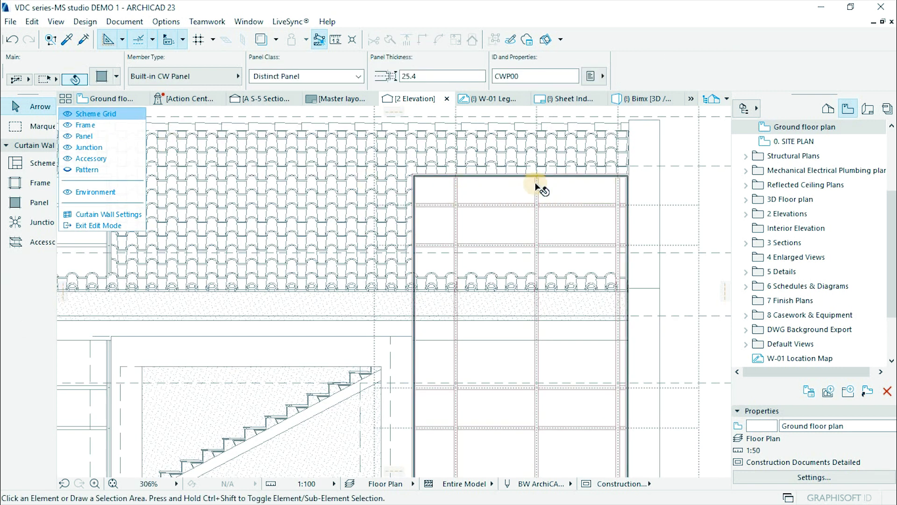
left_click(577, 176)
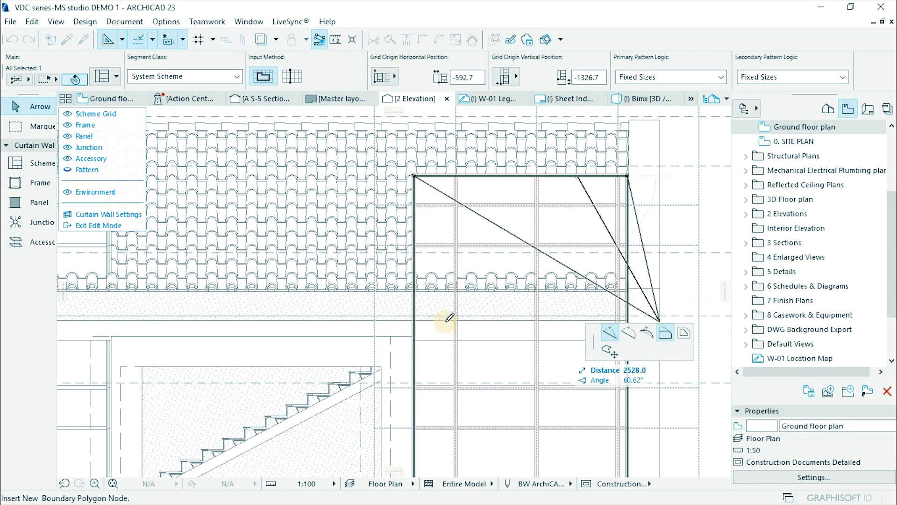
left_click(665, 333)
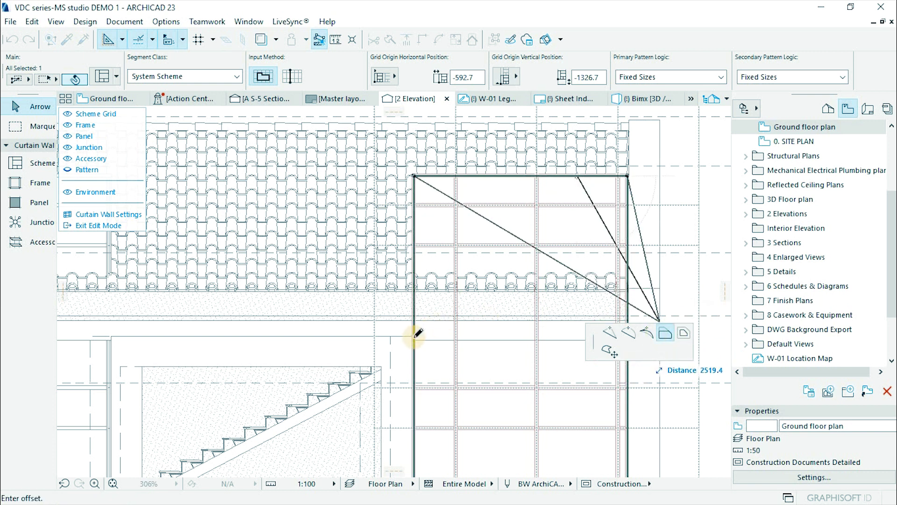
left_click(445, 276)
left_click(577, 280)
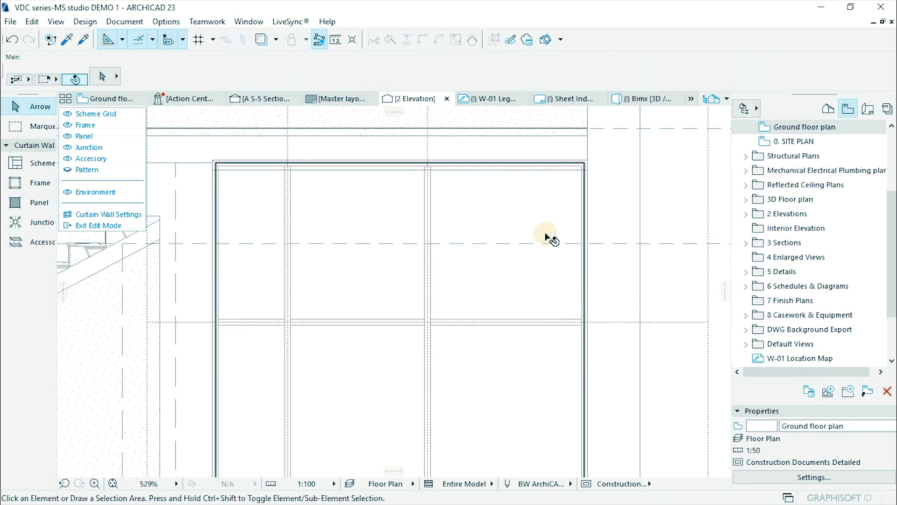
Step: Move the right-hand curtain wall's left vertical grid line to the right to even out the panel widths
left_click(491, 298)
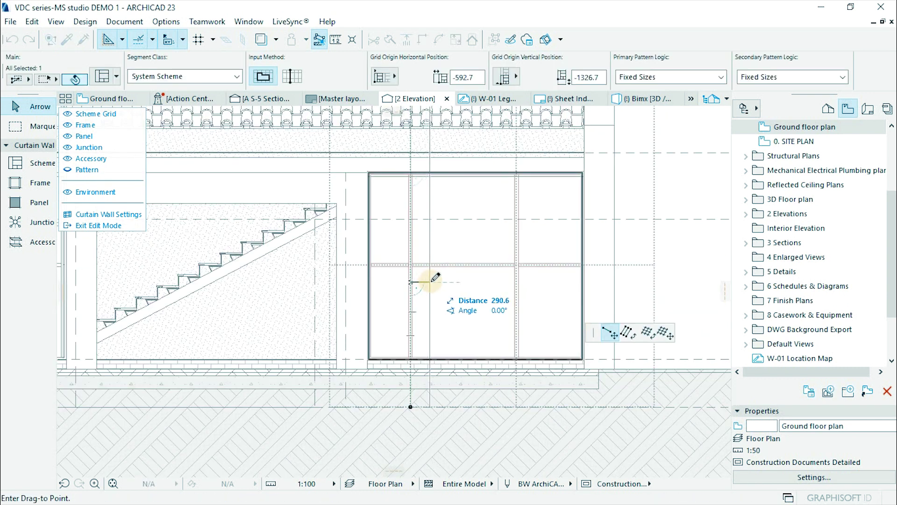
scroll(597, 286, "down", 2)
left_click(594, 285)
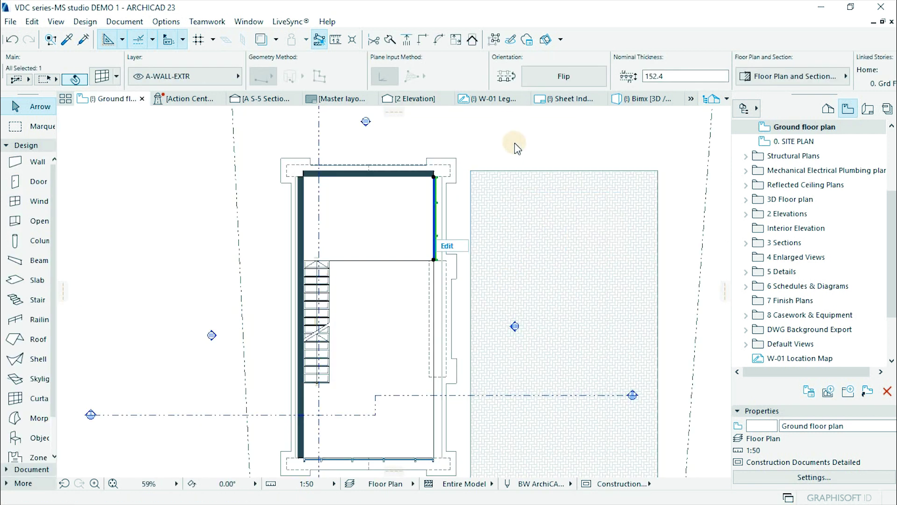
Step: On the ground floor plan, mirror a copy of the rear side curtain wall about the centre of the side portal
right_click(518, 148)
mouse_move(617, 257)
left_click(730, 358)
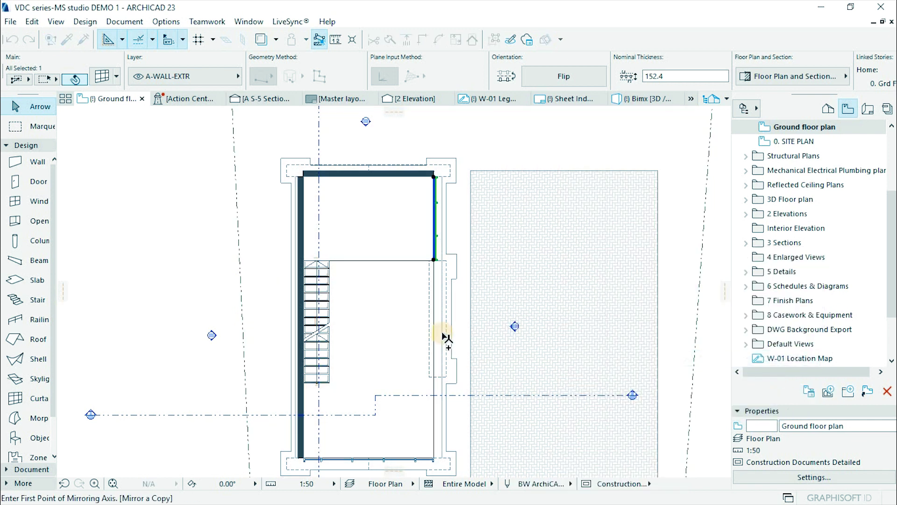
scroll(444, 334, "up", 3)
left_click(454, 303)
left_click(537, 305)
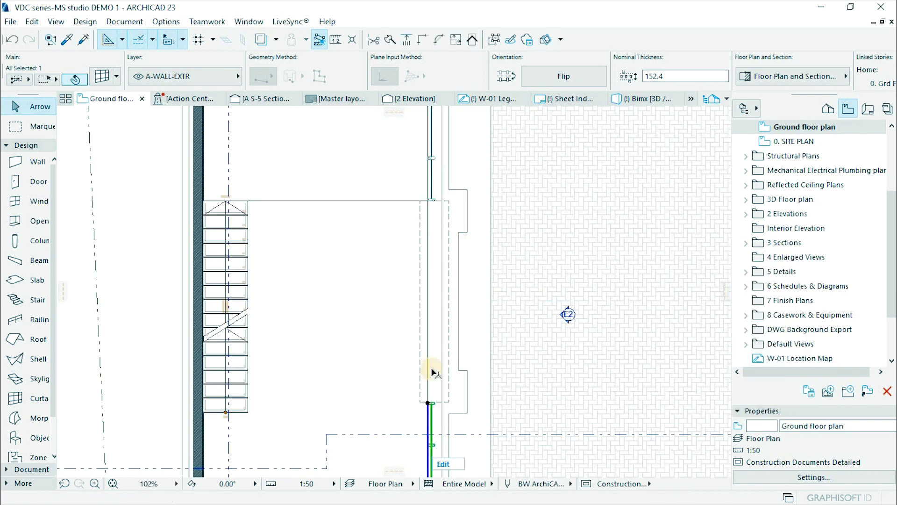
Step: Drag the mirrored curtain wall along the driveway side so its end aligns with the front curtain wall's corner frame
scroll(432, 372, "up", 5)
key("ctrl+d")
left_click(431, 345)
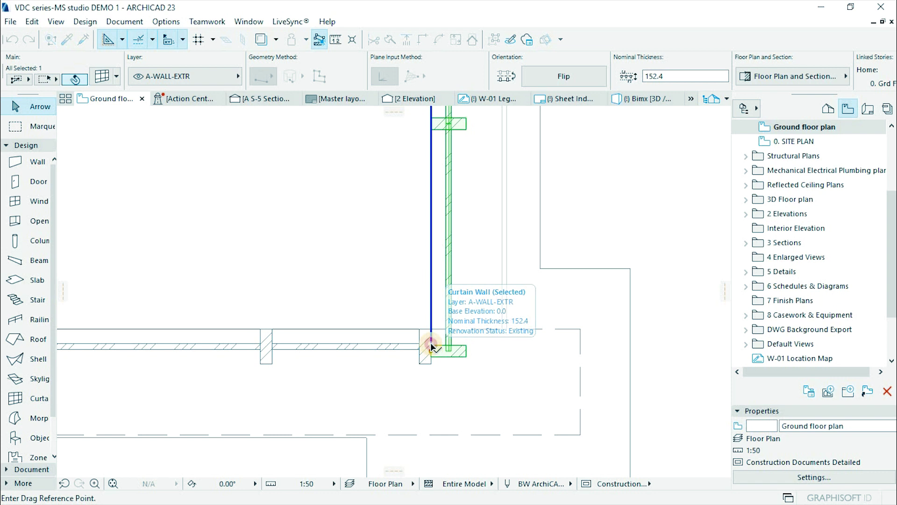
left_click(432, 317)
scroll(435, 329, "up", 3)
key("ctrl+d")
left_click(424, 316)
left_click(424, 318)
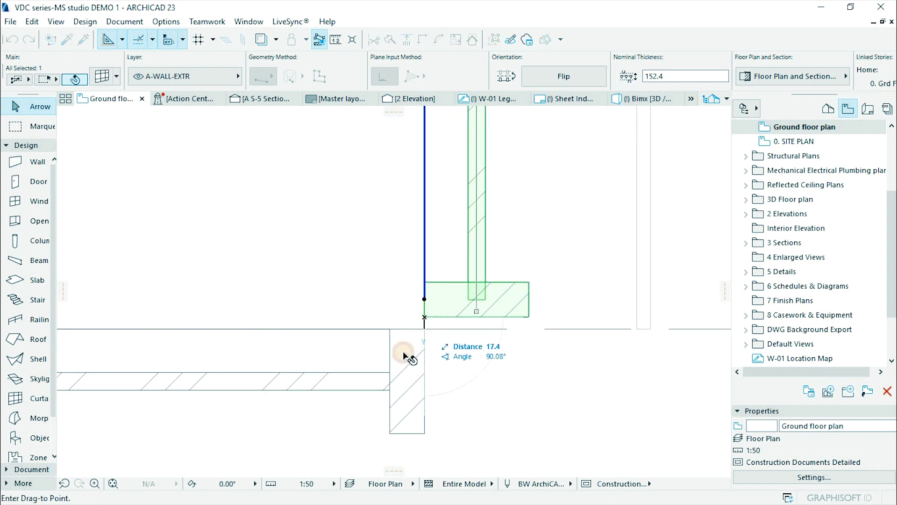
Step: Place a copy of the side curtain wall in the portal opening and stretch its end node about 403 mm to the adjoining frame
scroll(421, 369, "down", 5)
scroll(452, 316, "up", 5)
left_click(452, 316)
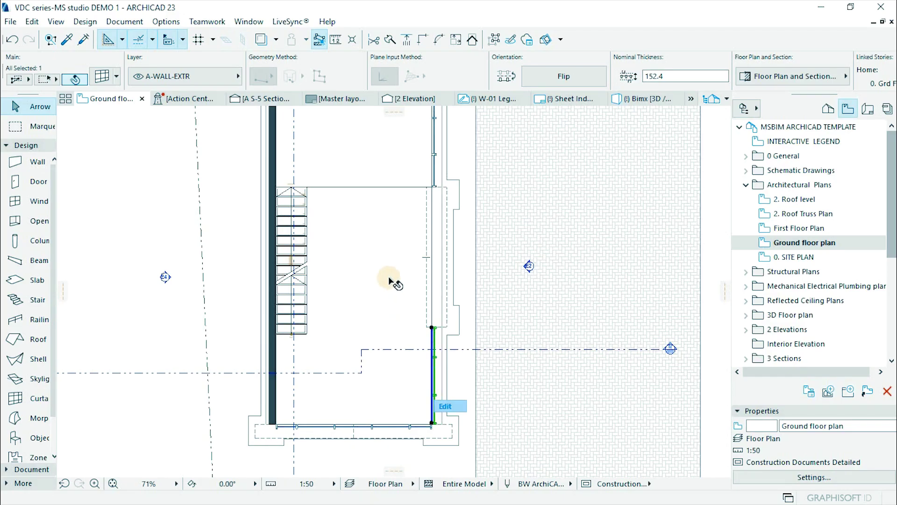
right_click(382, 259)
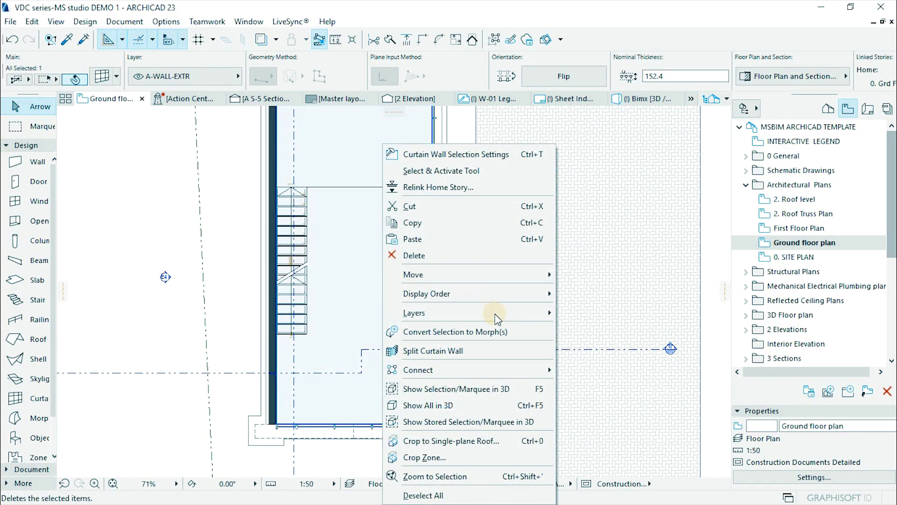
mouse_move(533, 275)
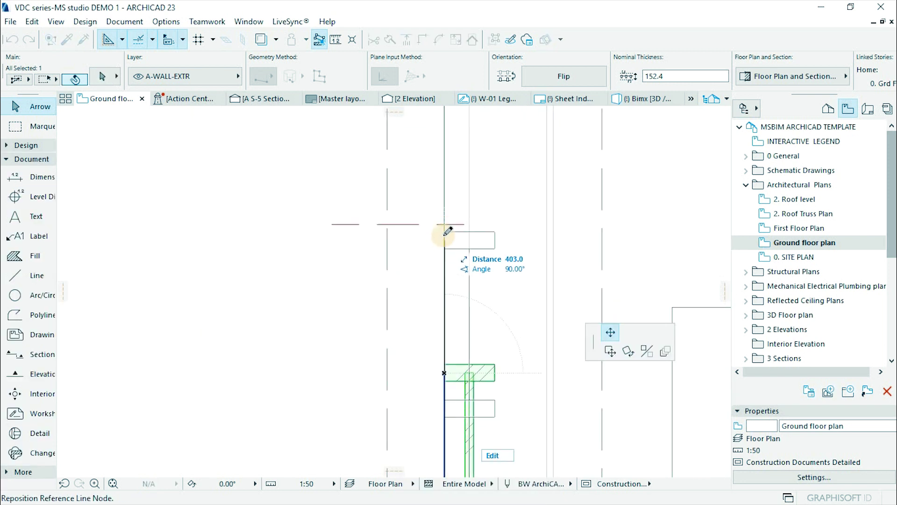
left_click(443, 236)
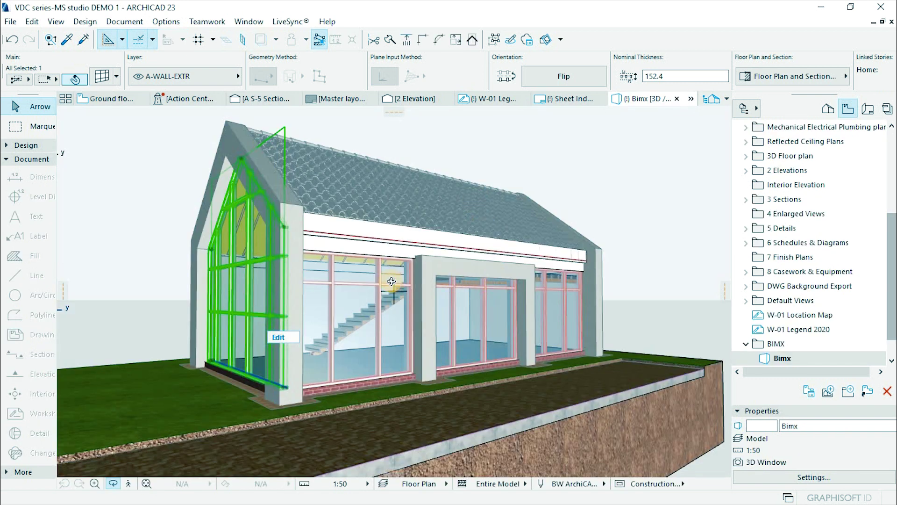
Step: Open the driveway-side elevation from its marker and show the portal curtain wall's scheme grid in edit mode
scroll(391, 281, "up", 5)
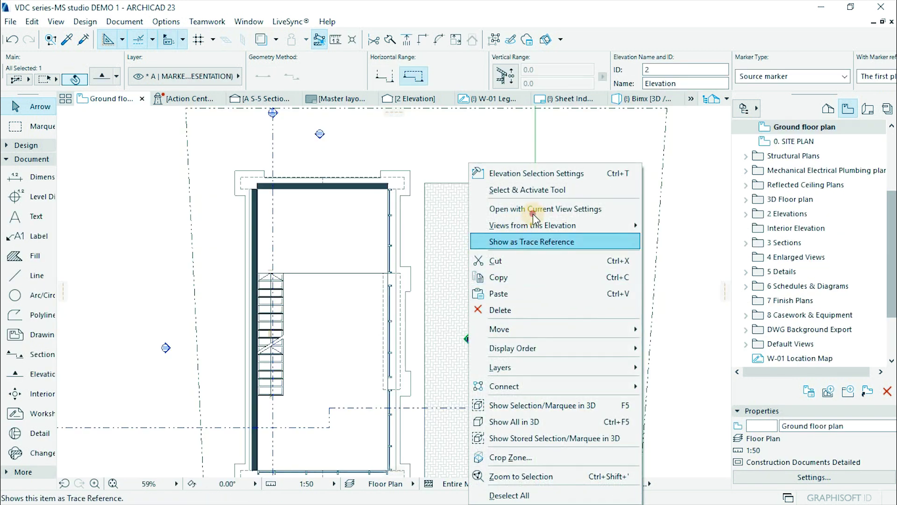
left_click(533, 210)
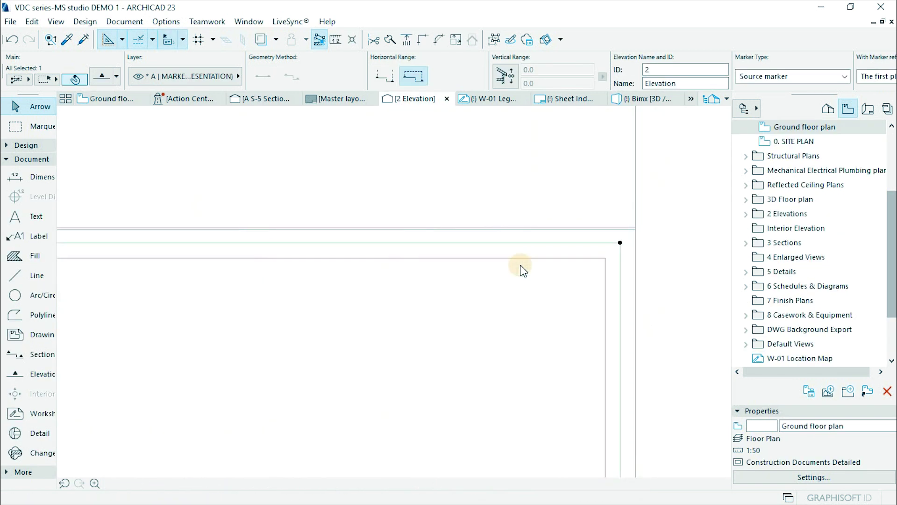
left_click(94, 117)
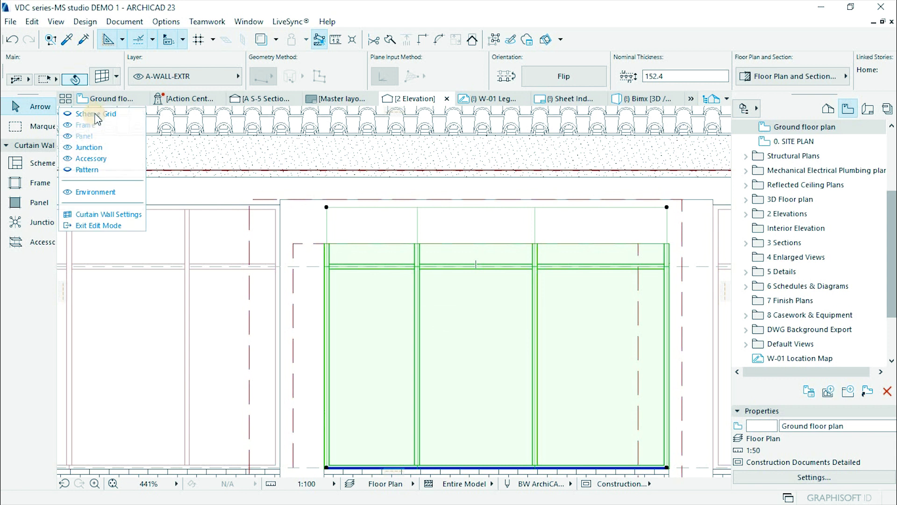
left_click(96, 115)
Step: Offset the portal curtain wall's top boundary down about 415 mm to the underside of the portal
left_click(384, 230)
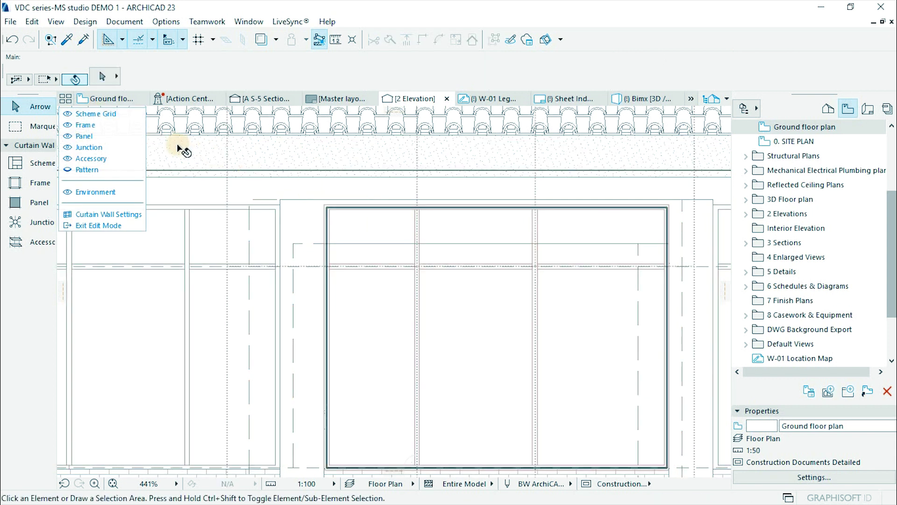
left_click(589, 207)
left_click(591, 206)
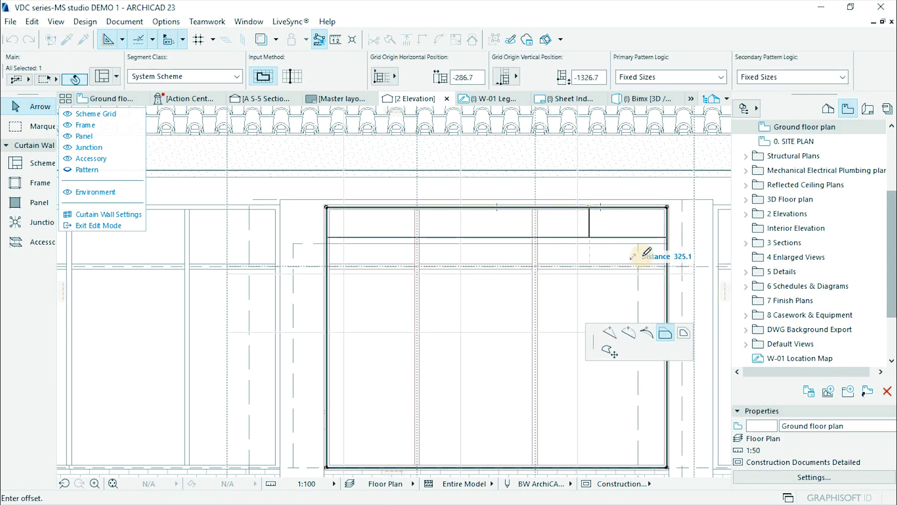
left_click(670, 247)
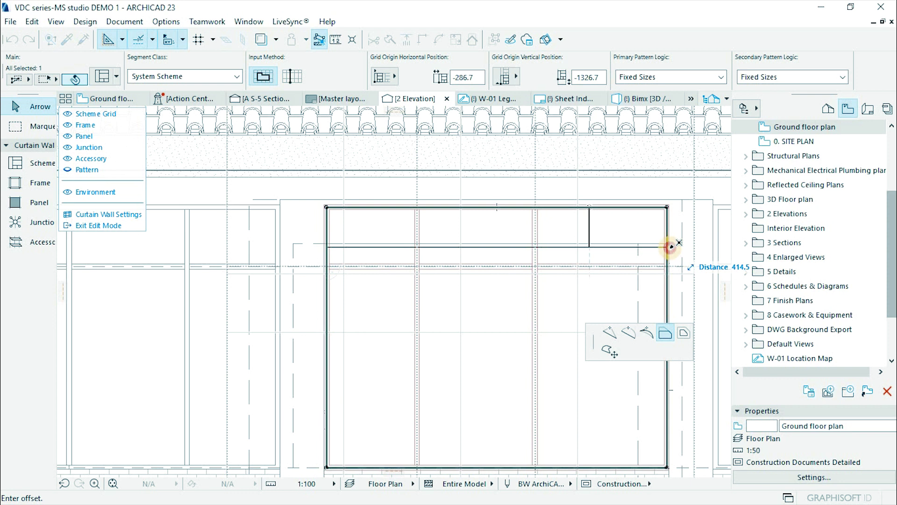
Step: Move the portal curtain wall's two vertical grid lines outward to widen the centre panel for a door
left_click(451, 187)
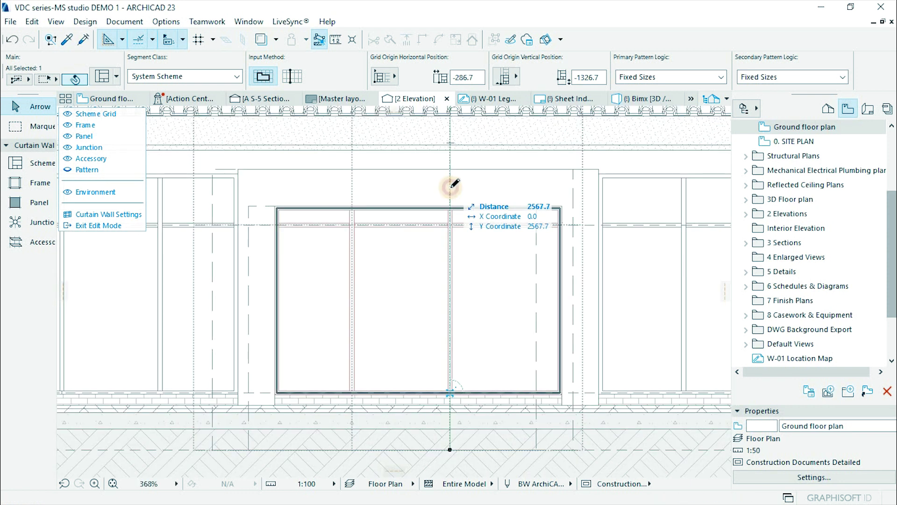
left_click(451, 187)
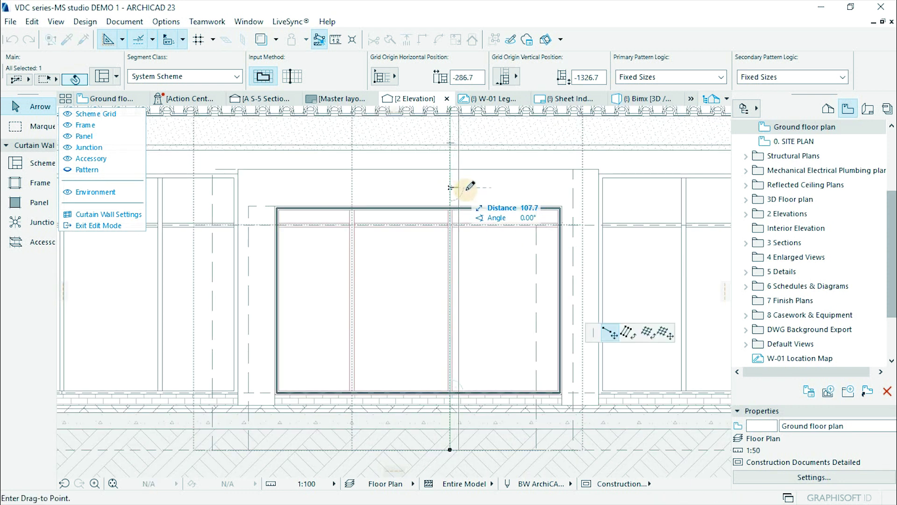
left_click(340, 185)
left_click(477, 185)
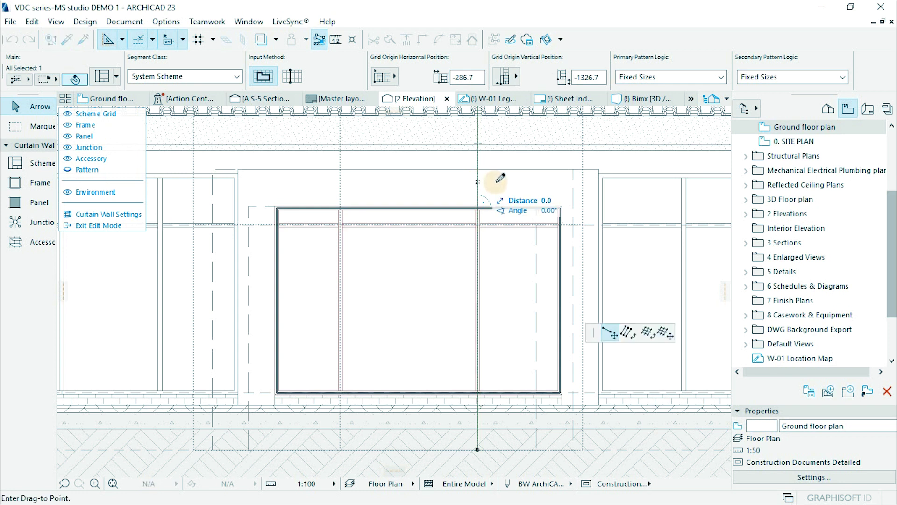
left_click(490, 182)
Step: Change the large centre panel of the portal curtain wall to a CW Double Door 21
left_click(415, 310)
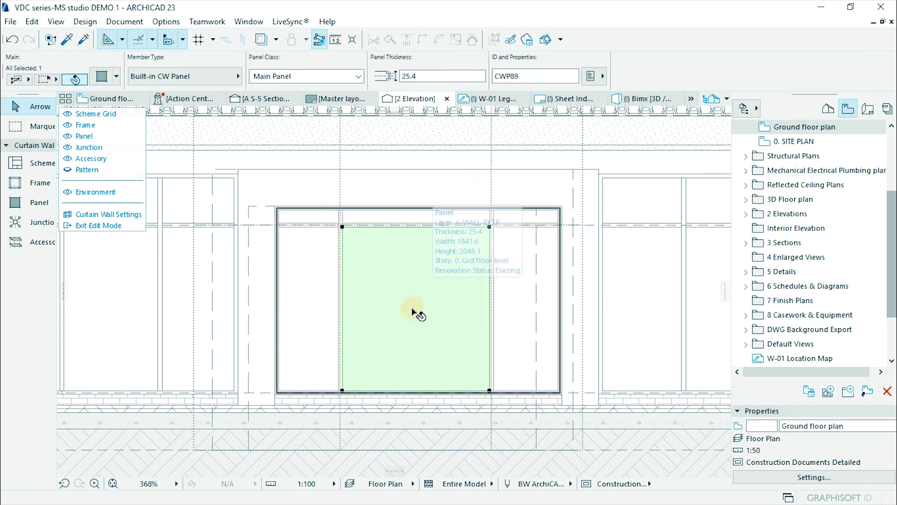
left_click(215, 75)
scroll(314, 128, "down", 10)
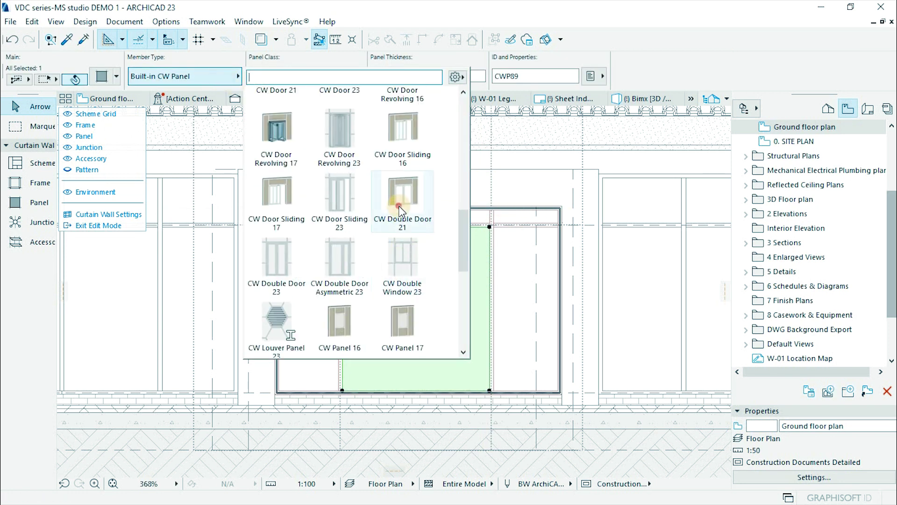
left_click(402, 226)
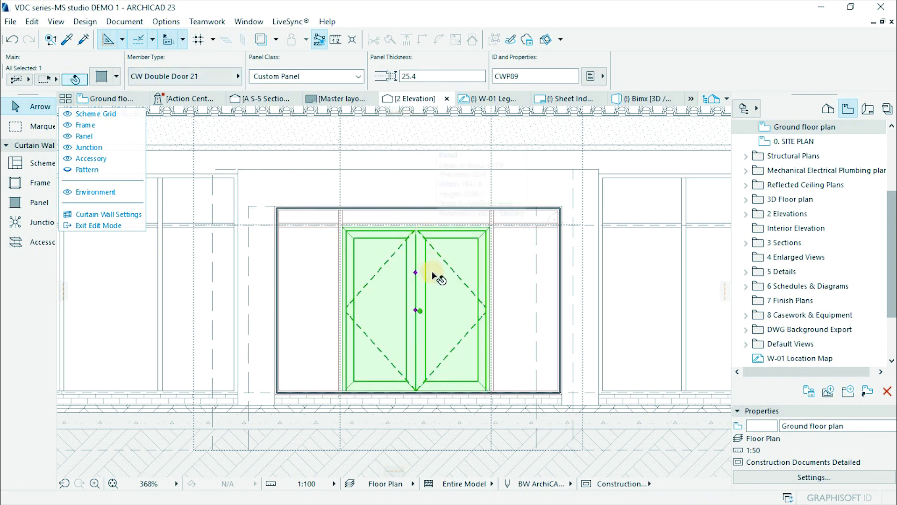
Step: In the double door's frame and leaf settings, set the leaf frame width to 80 mm
scroll(435, 276, "up", 3)
double_click(461, 366)
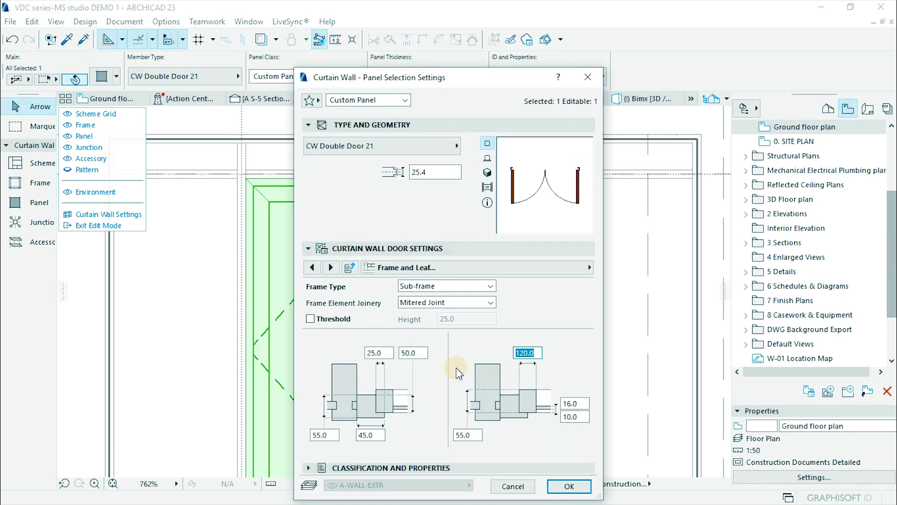
type("8")
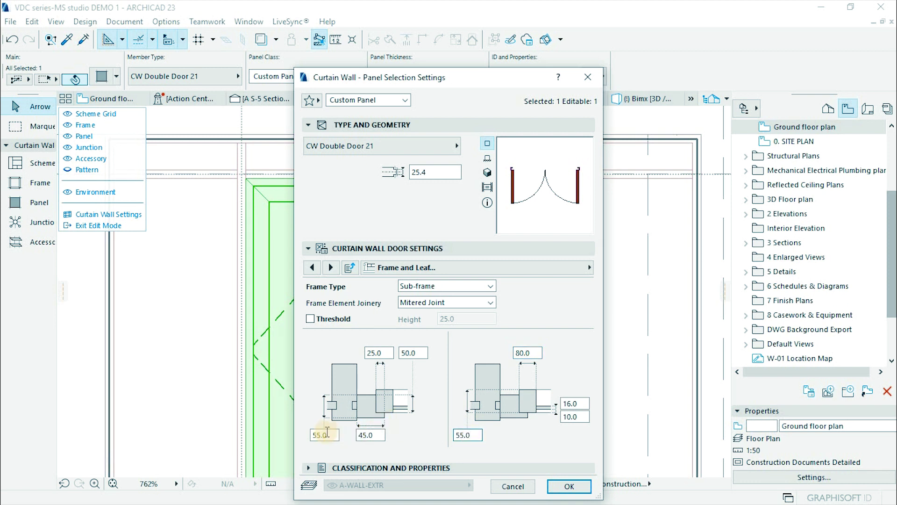
left_click(330, 268)
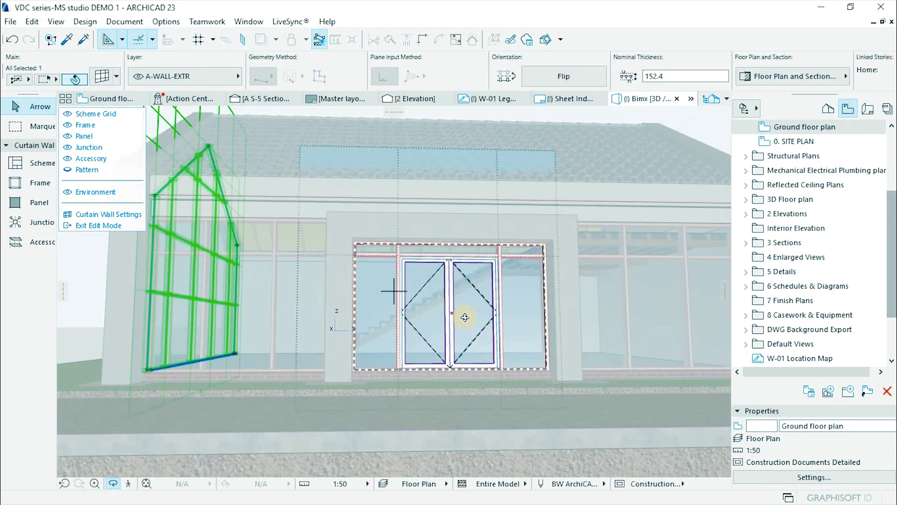
Step: In the 3D view, move the portal curtain wall's horizontal grid line down 300 mm and delete the transom frame above the double door
middle_click_drag(465, 316, 561, 336, "shift")
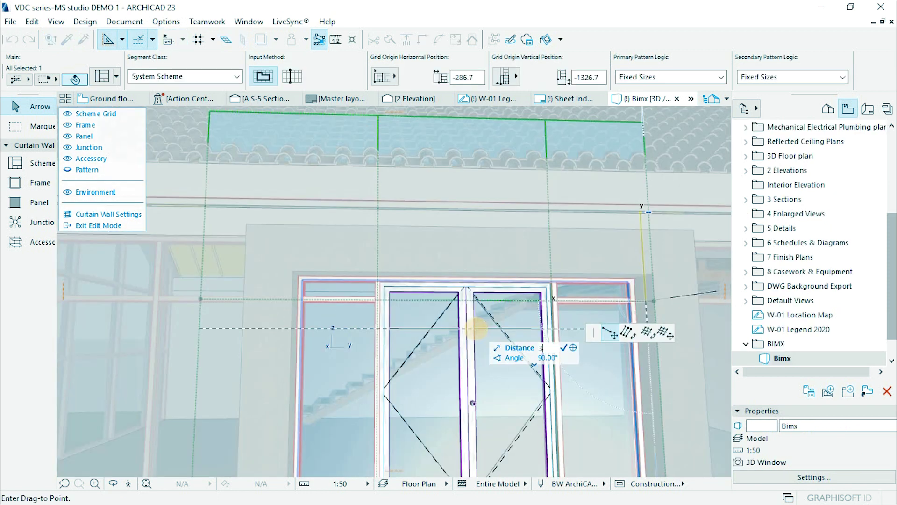
type("300")
key("Return")
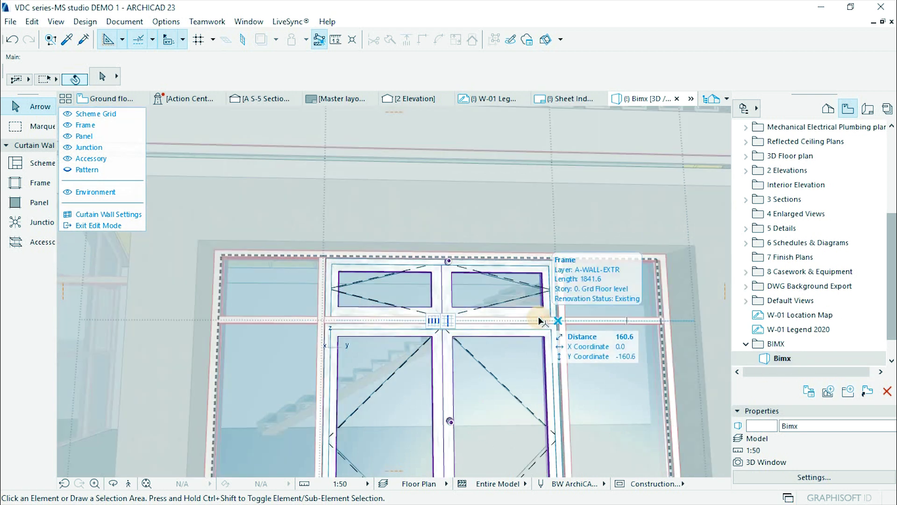
left_click(540, 321)
key("Delete")
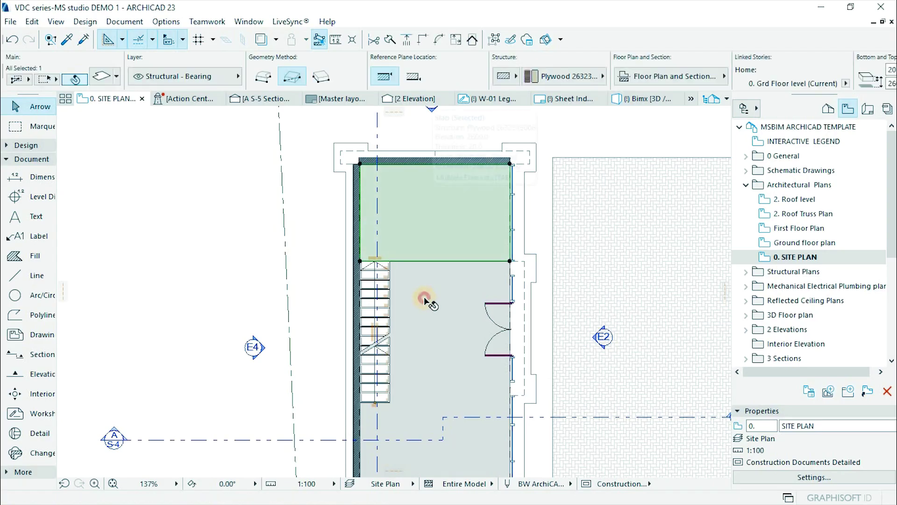
Step: In the site plan, offset all edges of the 100 mm thick ground floor slab outward by 1200 mm
right_click(425, 299)
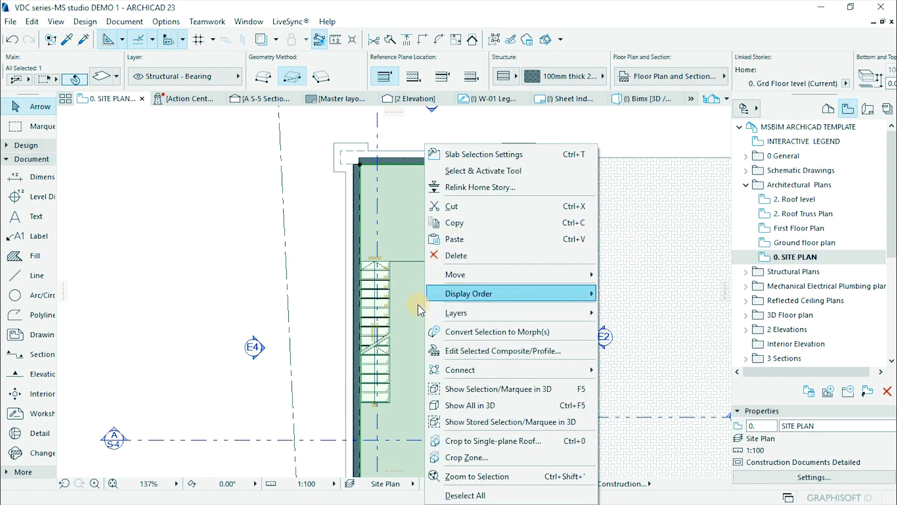
mouse_move(522, 275)
left_click(656, 341)
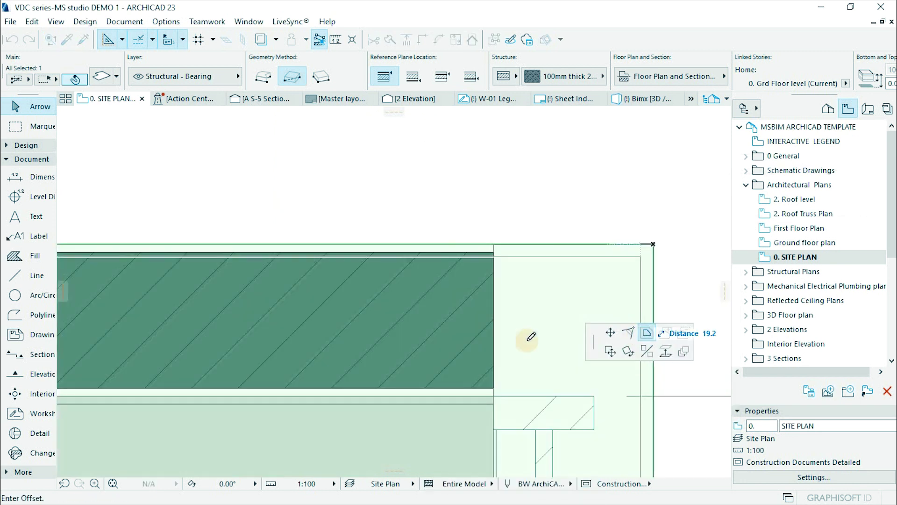
scroll(532, 336, "down", 3)
type("1200")
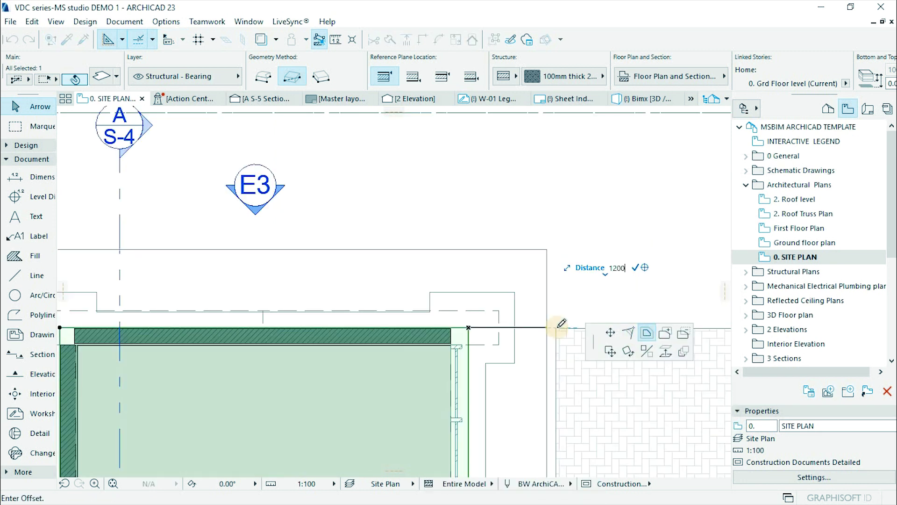
key("Return")
Step: Subtract the building's outline from the enlarged ground floor slab to form an apron, and inspect it in 3D
left_click(684, 333)
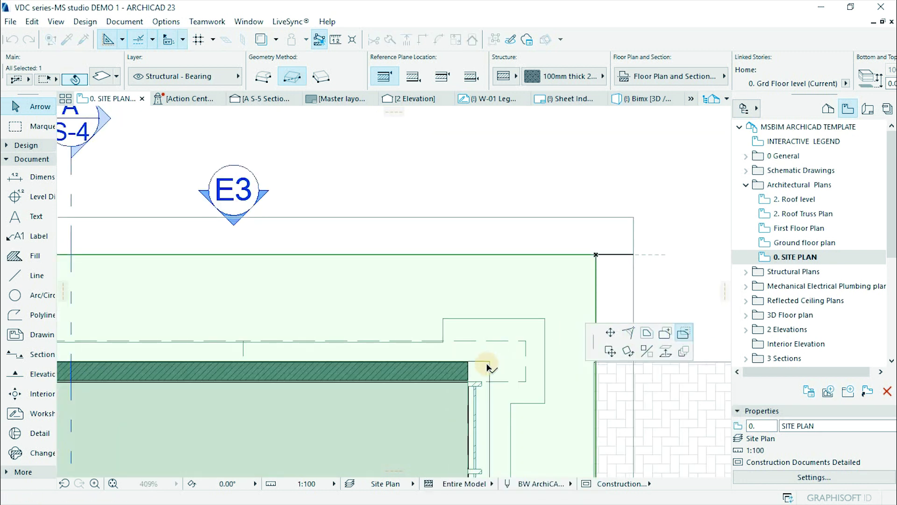
key("space")
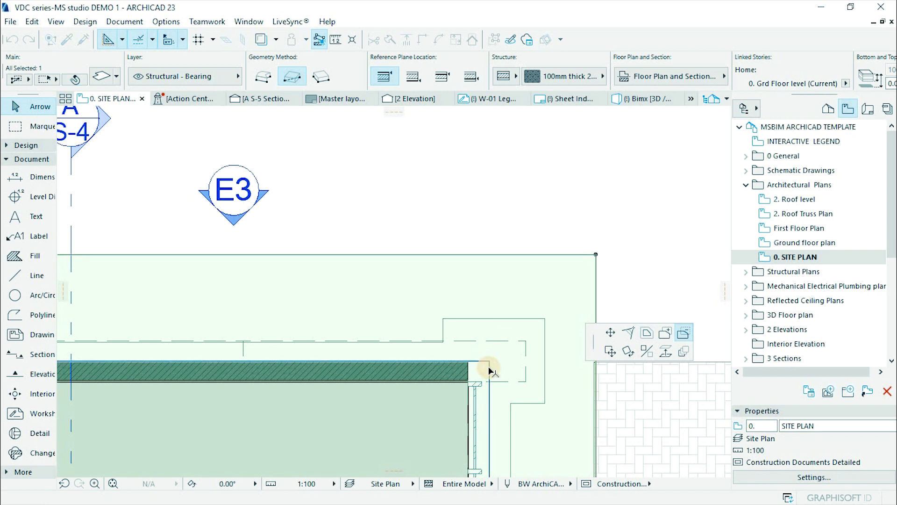
left_click(490, 371)
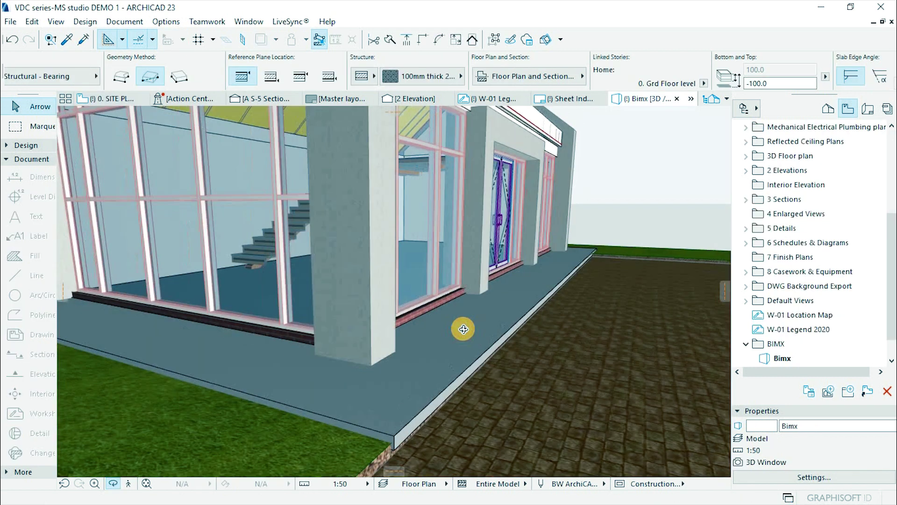
left_click_drag(463, 329, 387, 353)
Step: Section the 3D model with a marquee through the driveway and change the paving slab's structure to the 100mm thick composite
left_click(505, 379)
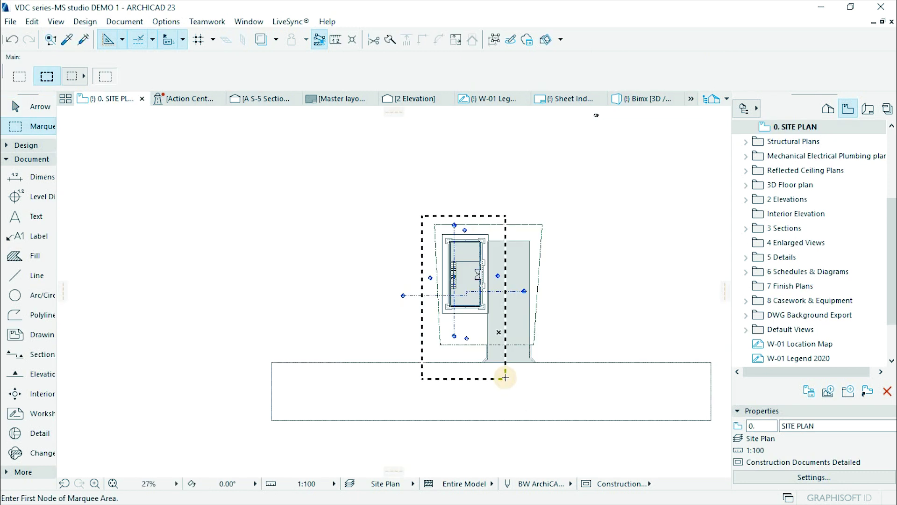
key("F3")
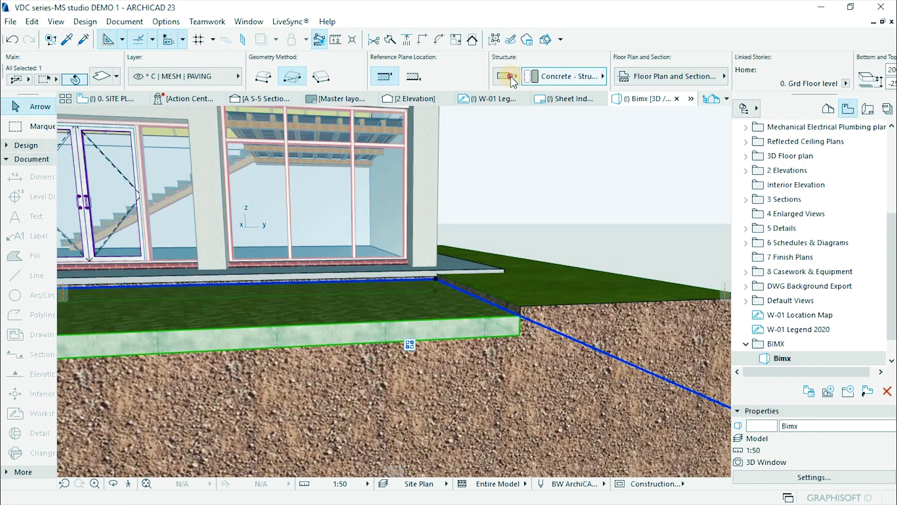
left_click(507, 76)
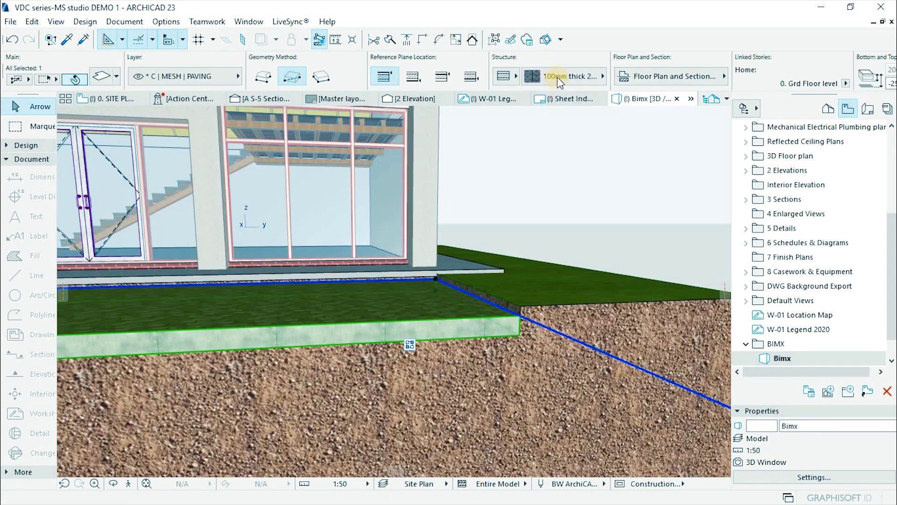
scroll(510, 321, "up", 1)
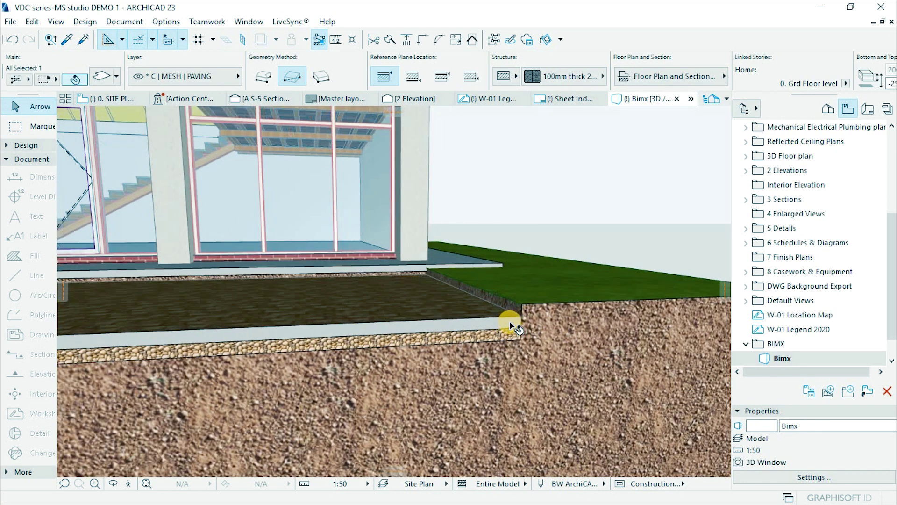
scroll(519, 304, "up", 2)
left_click(537, 260)
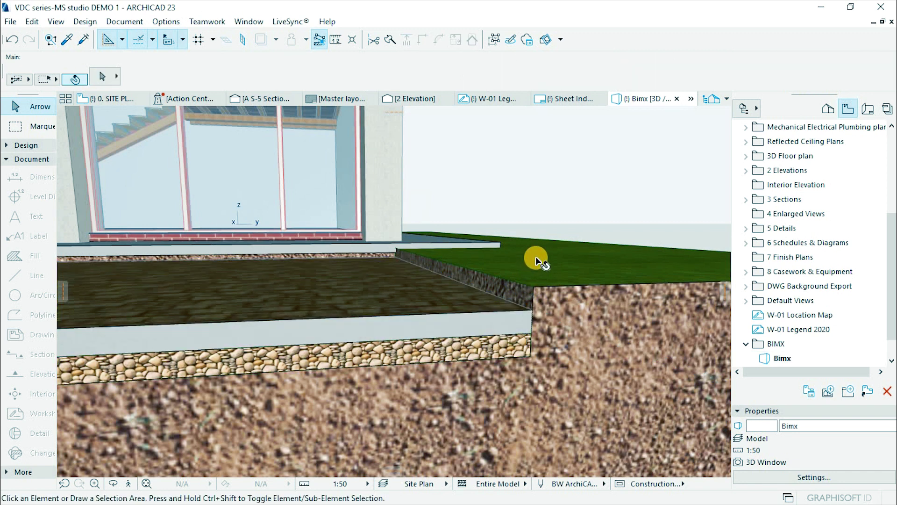
middle_click_drag(531, 272, 487, 283, "shift")
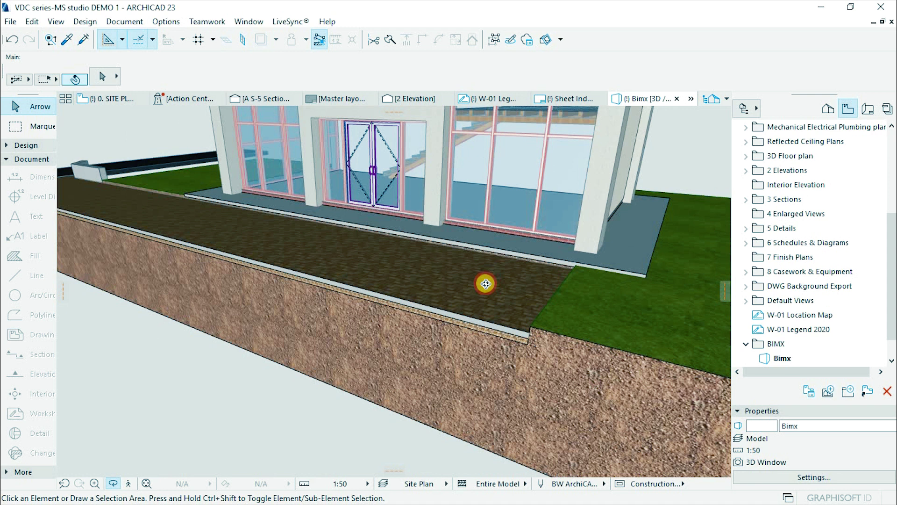
Step: Return to the site plan and load the RC Wall Culvert favourite as the Wall tool's settings
key("F2")
scroll(532, 243, "up", 4)
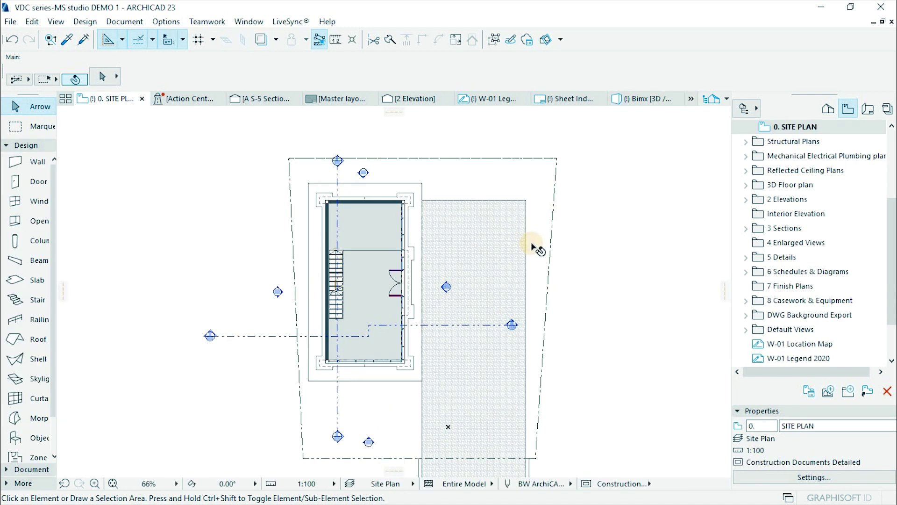
left_click(16, 164)
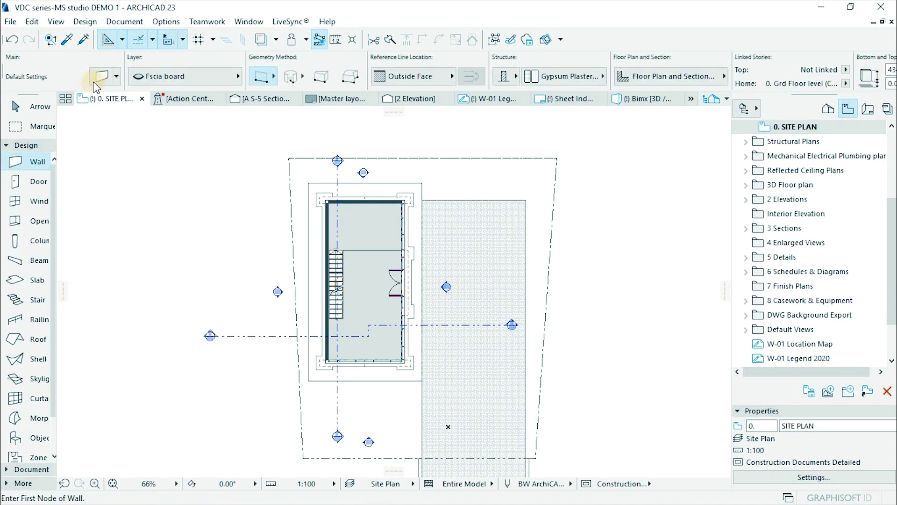
left_click(102, 77)
left_click(170, 334)
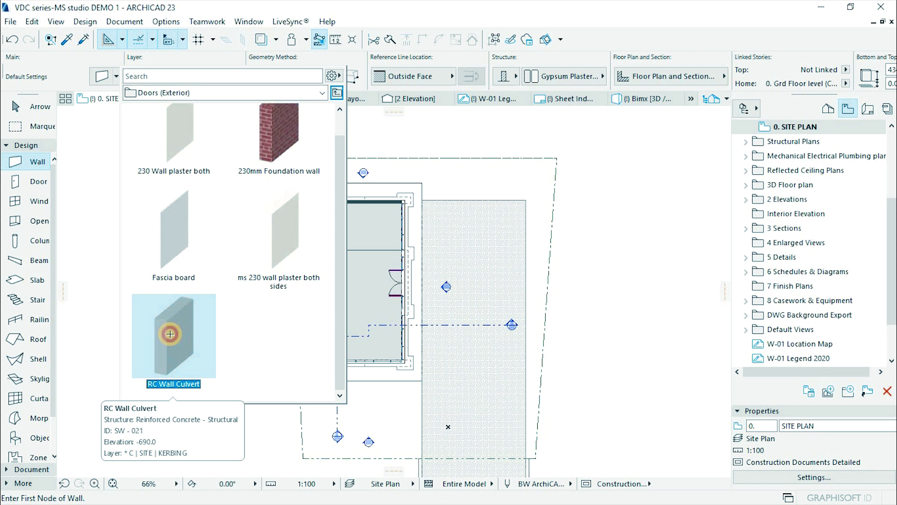
double_click(170, 334)
Step: Draw a chained kerb wall around the driveway paving's two long sides and far end, starting and ending at the site boundary
scroll(416, 470, "up", 5)
left_click(444, 372)
scroll(429, 419, "down", 6)
scroll(434, 197, "up", 7)
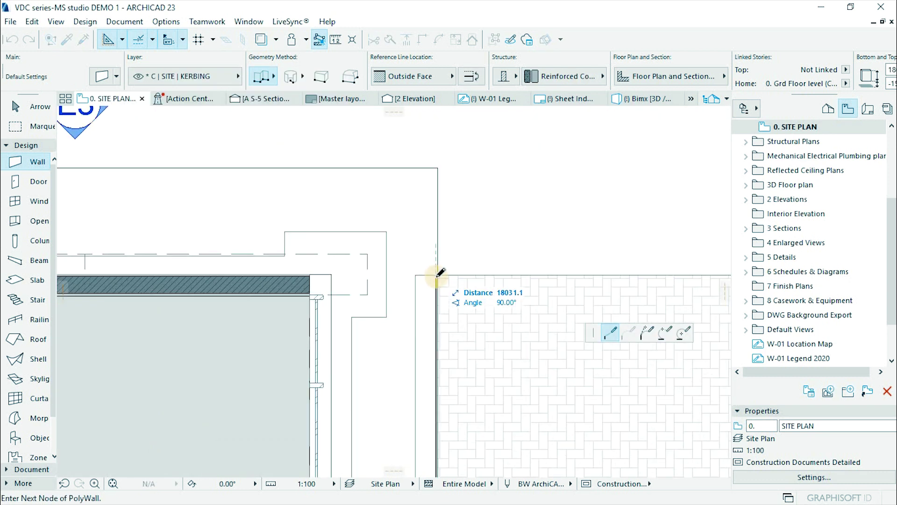
scroll(492, 266, "down", 5)
scroll(521, 365, "up", 5)
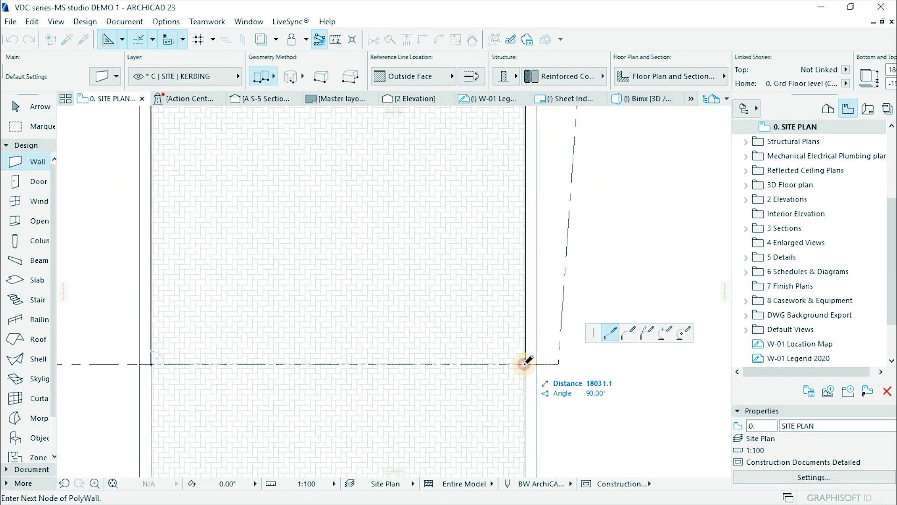
double_click(527, 362)
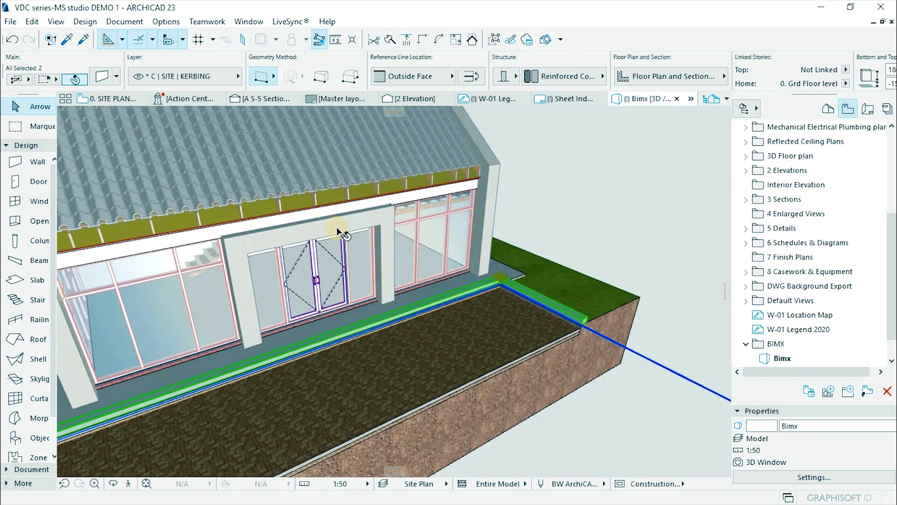
Step: Stretch the kerb walls' base down to the driveway paving and change their building material to Concrete Precast
scroll(545, 276, "up", 3)
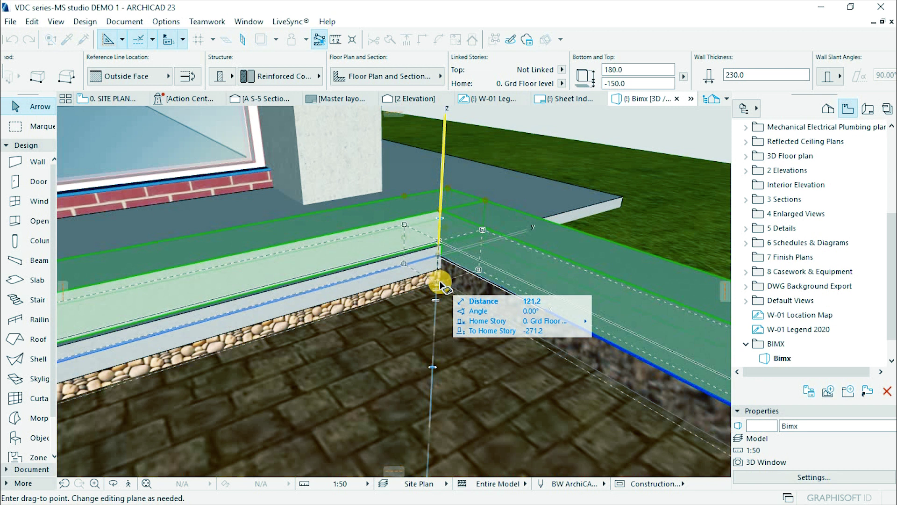
left_click(438, 283)
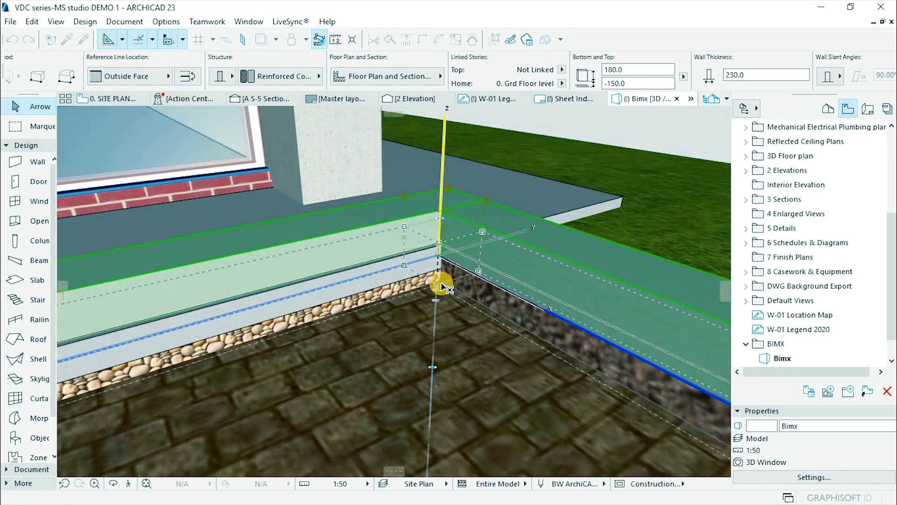
scroll(438, 282, "down", 4)
left_click(284, 75)
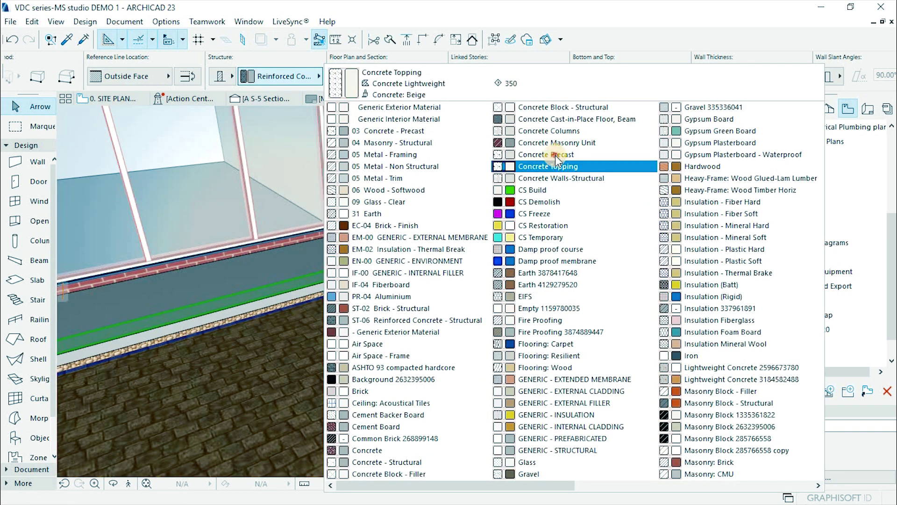
left_click(571, 197)
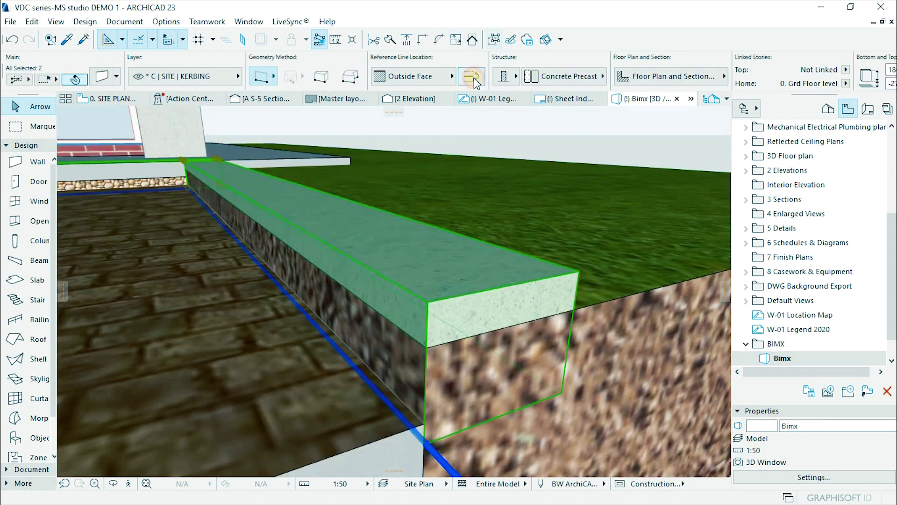
Step: Flip the kerb walls across their reference line onto the driveway side, and capture the house-side kerb's section as a custom profile
left_click(472, 76)
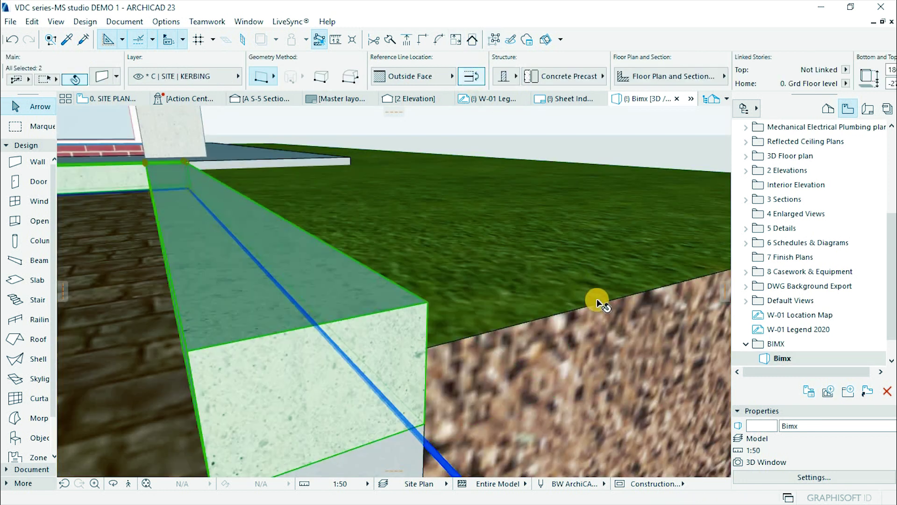
left_click(597, 300)
scroll(622, 333, "down", 2)
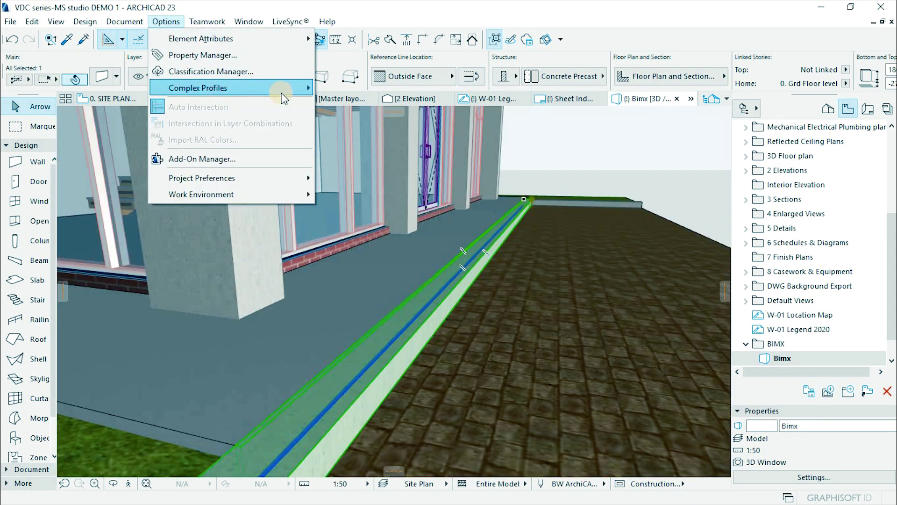
mouse_move(287, 88)
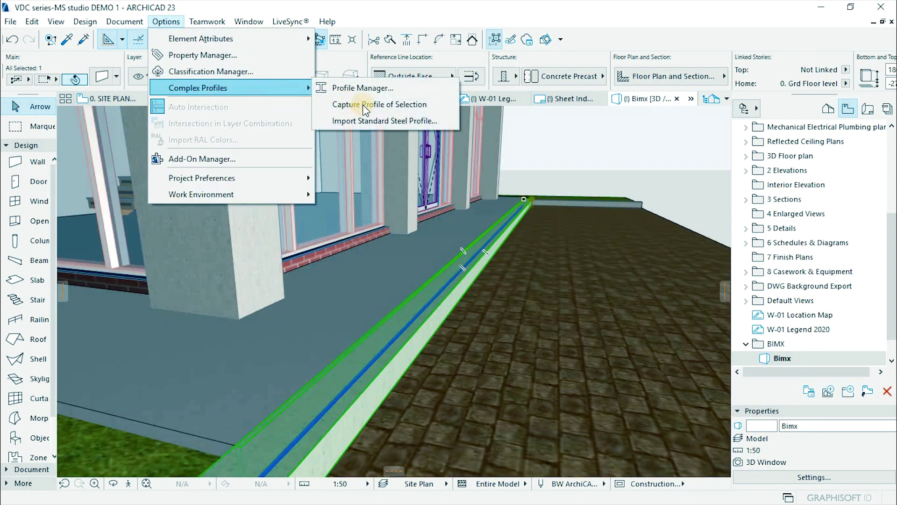
left_click(418, 100)
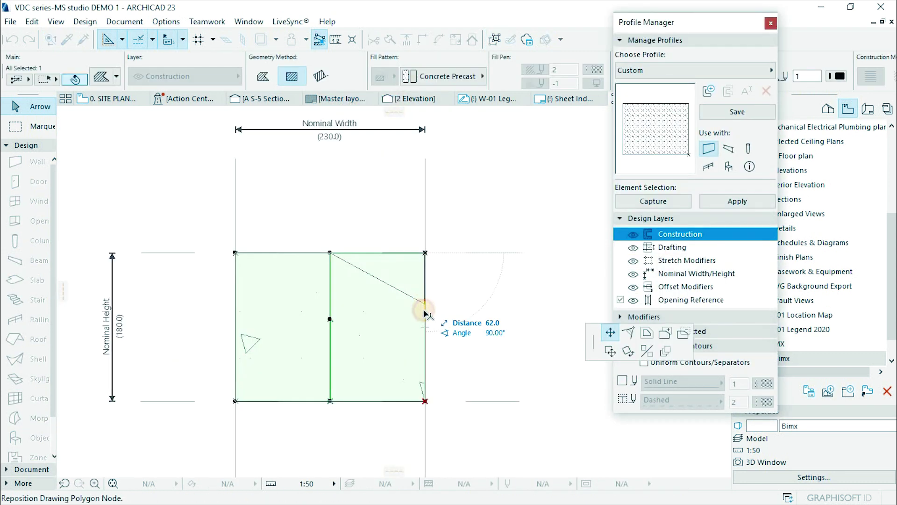
Step: Lower one top corner of the kerb profile 62 mm to slope its top, and fillet that corner with radius 50 mm
left_click(424, 309)
scroll(423, 318, "up", 2)
key("ctrl+a")
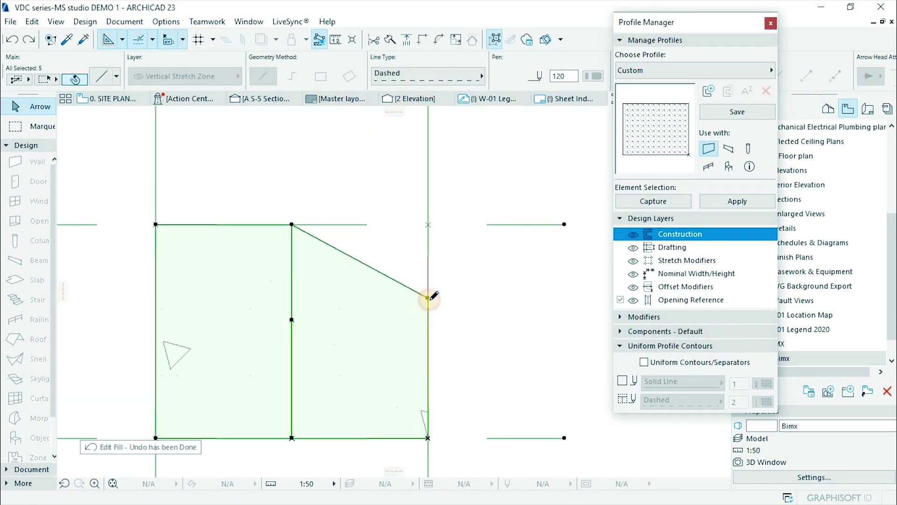
left_click(428, 298)
left_click(629, 333)
type("50")
key("Return")
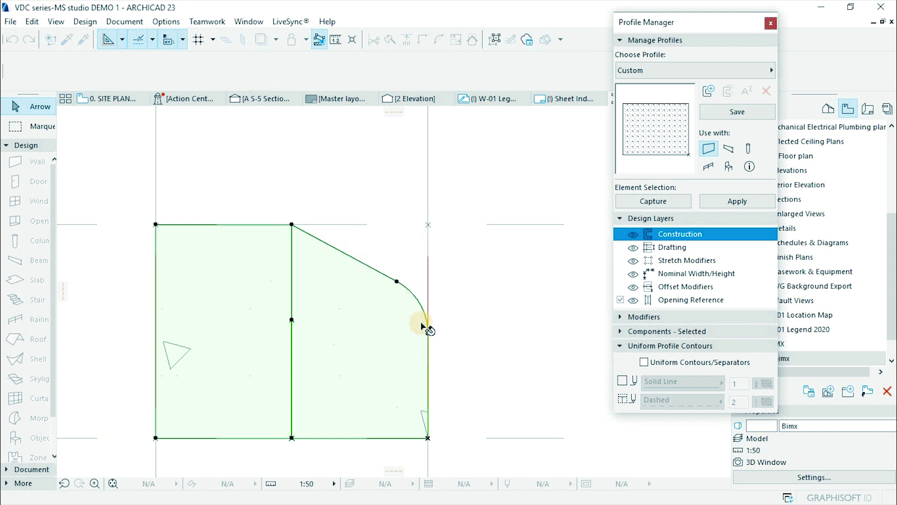
Step: Make the profile available for beams as well as walls and save it as Kerb Stone
left_click(729, 148)
left_click(737, 111)
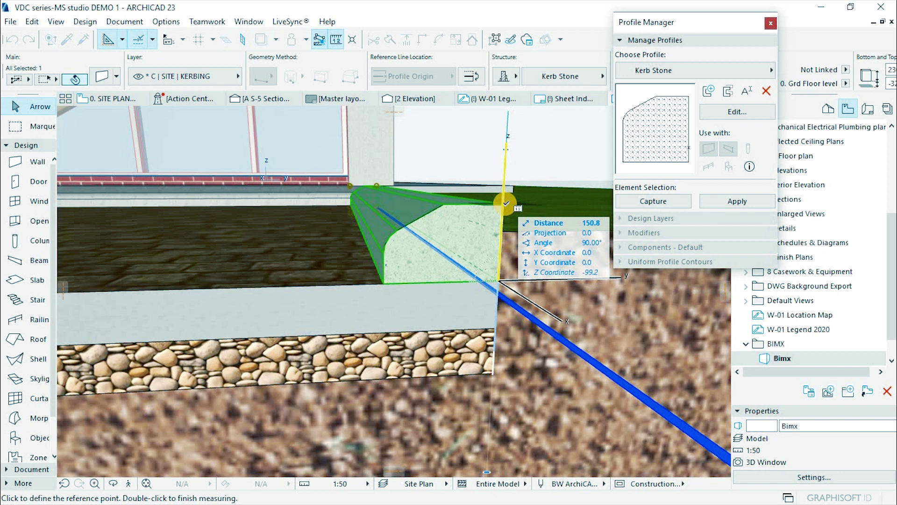
key("Escape")
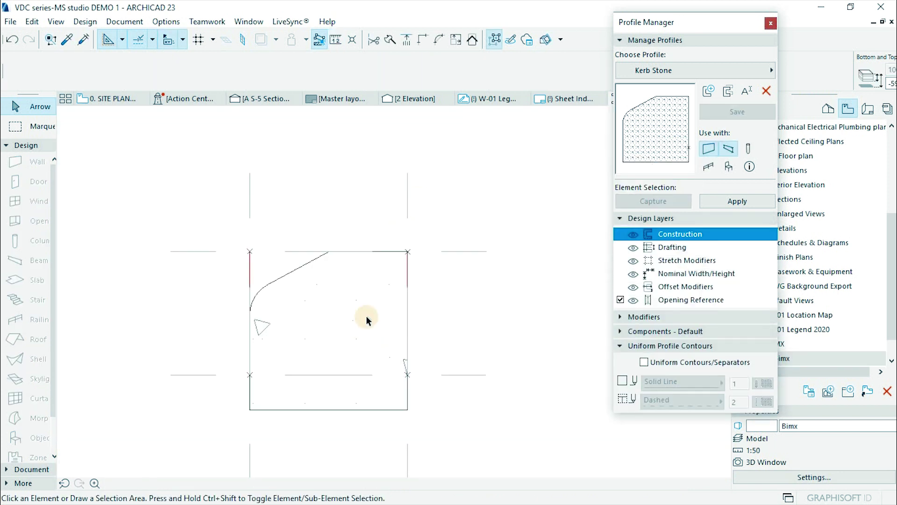
Step: Offset the Kerb Stone profile's bottom edge 20 mm downward and save the profile
left_click(418, 334)
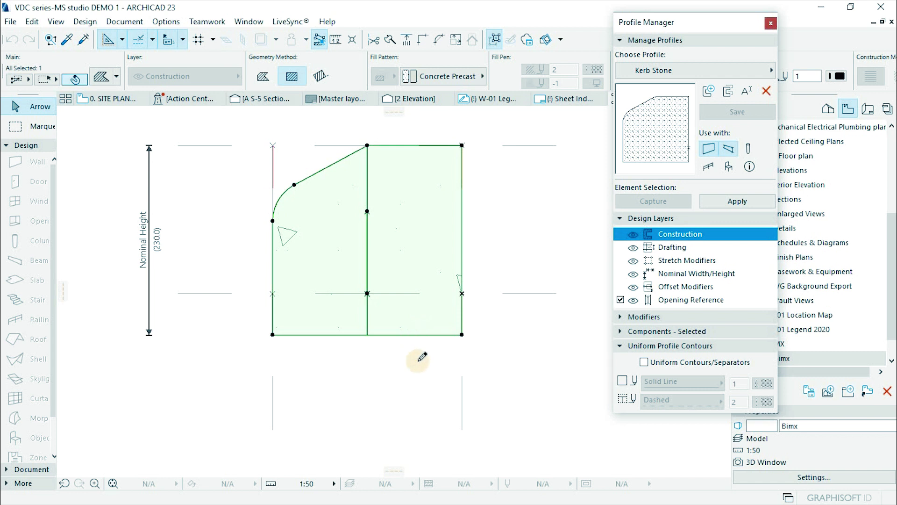
left_click(419, 335)
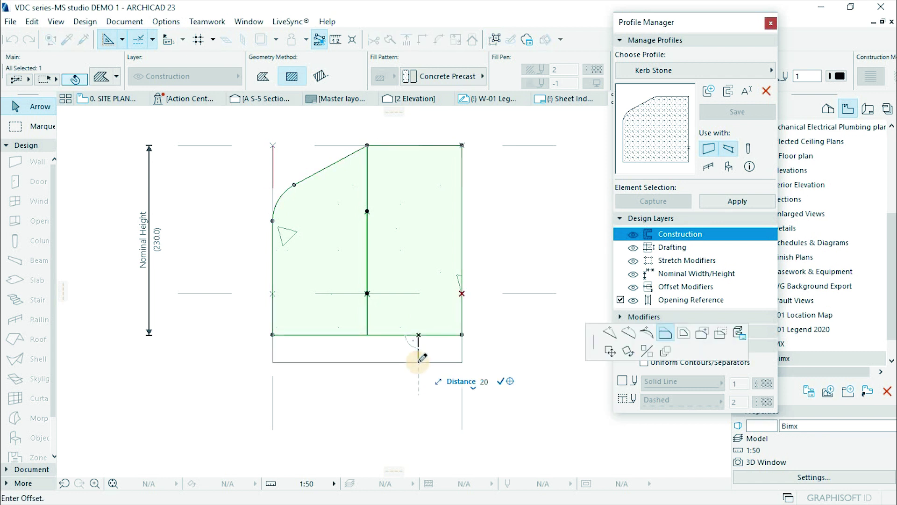
left_click(419, 354)
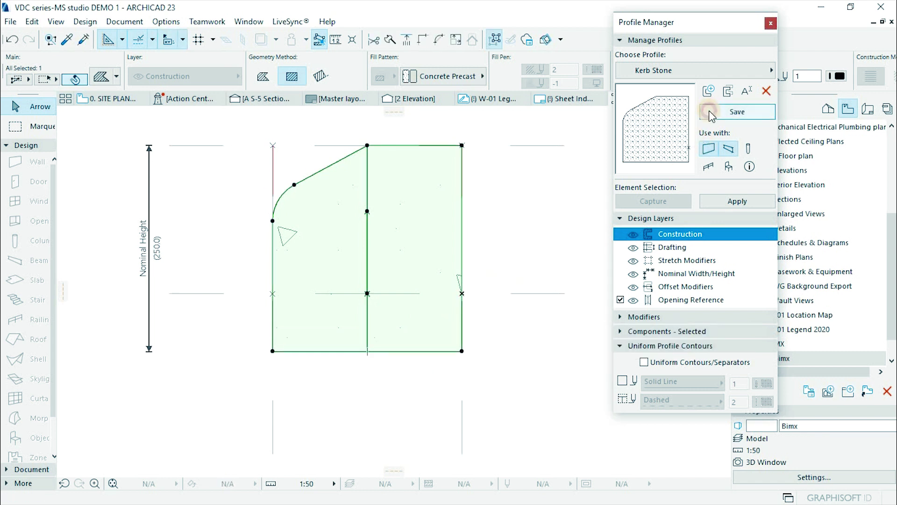
left_click(483, 135)
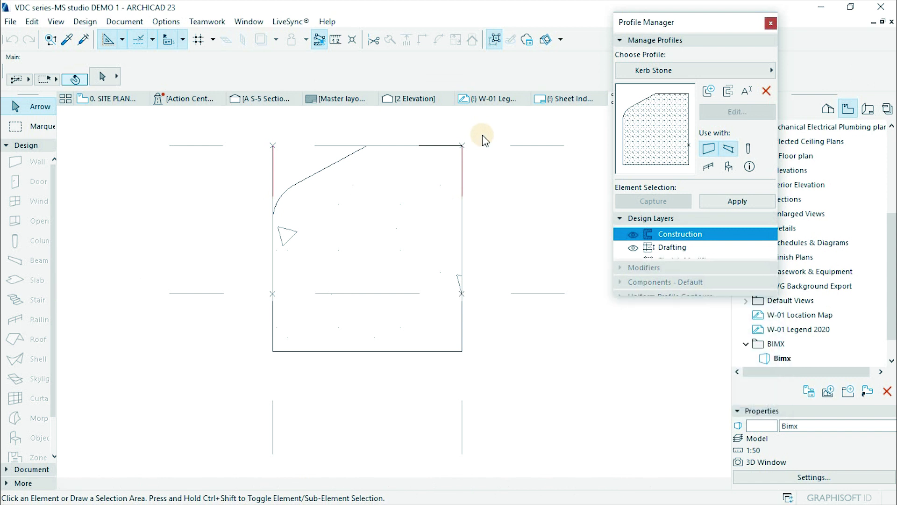
key("Escape")
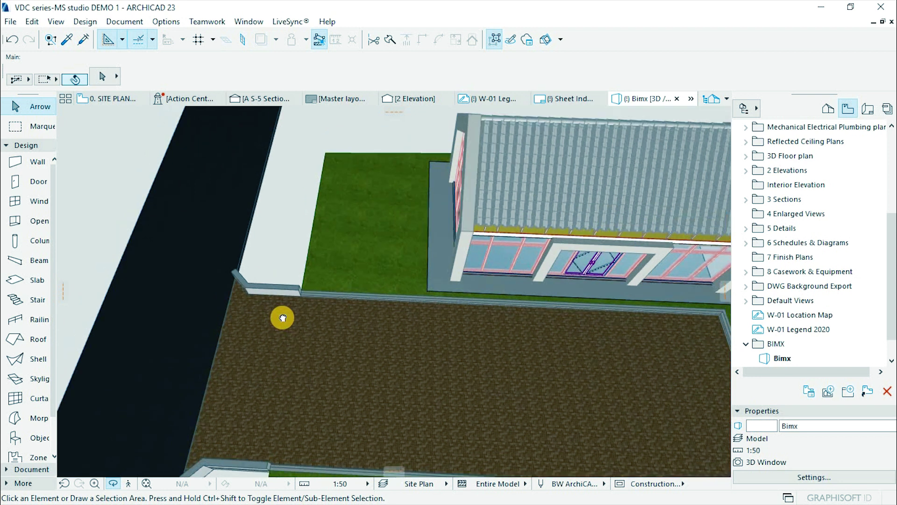
Step: Draw a kerb wall about 8272 mm long along the lawn's road-facing edge, starting at the house-side driveway kerb
middle_click_drag(269, 266, 282, 313)
scroll(283, 313, "up", 3)
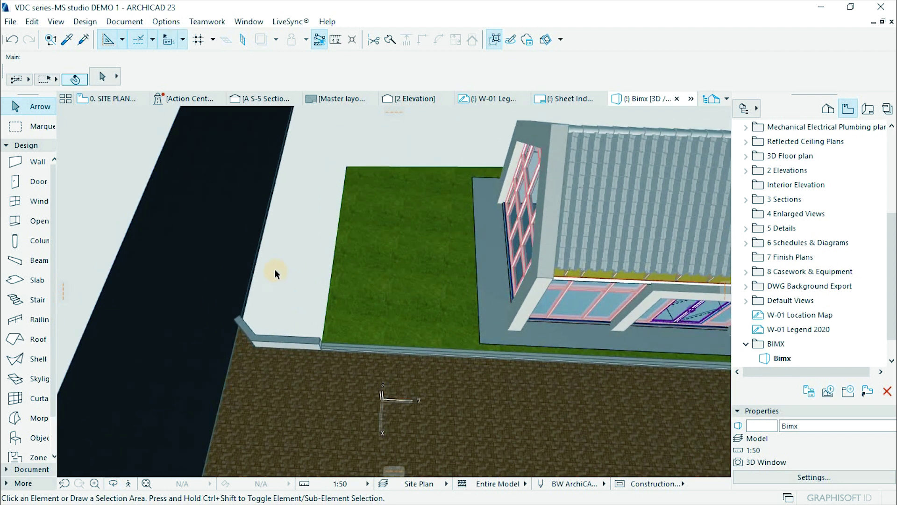
left_click(307, 343)
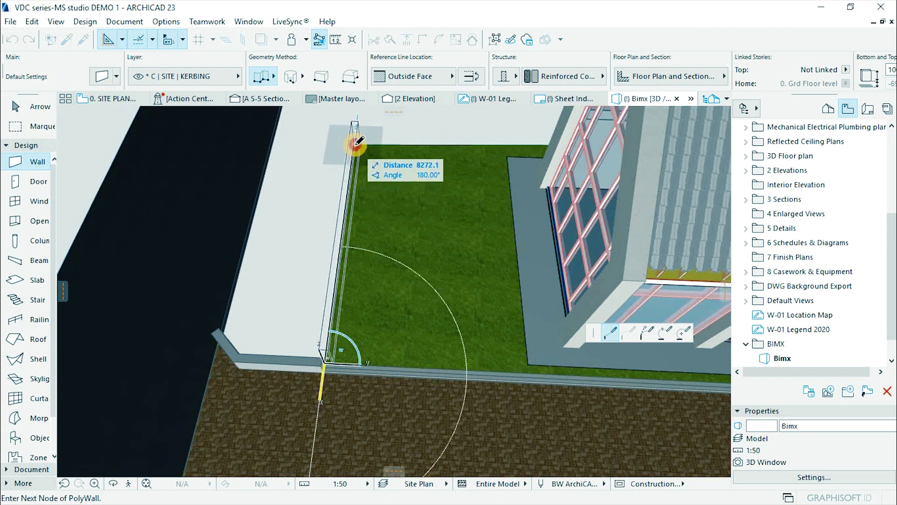
left_click(356, 144)
left_click(356, 143)
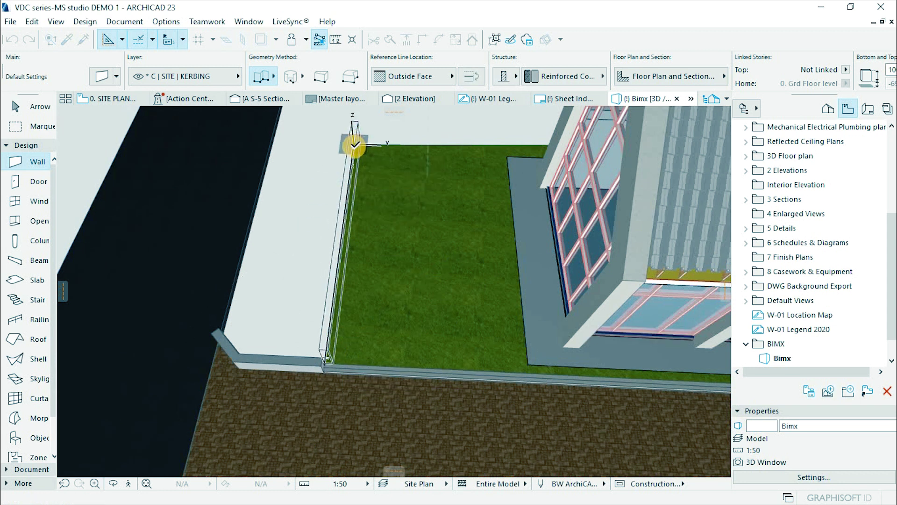
key("Escape")
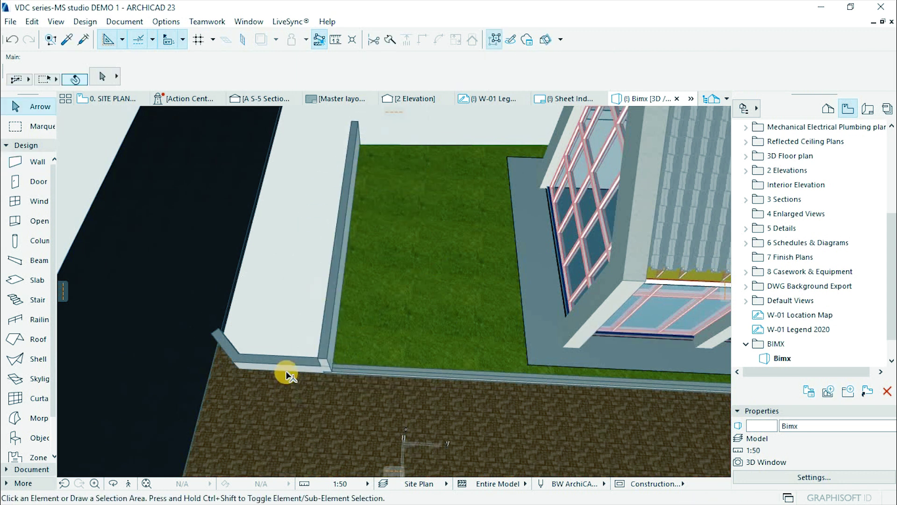
Step: Draw a matching boundary kerb wall on the opposite side of the driveway, reusing the first boundary wall's settings
left_click(327, 300, "alt")
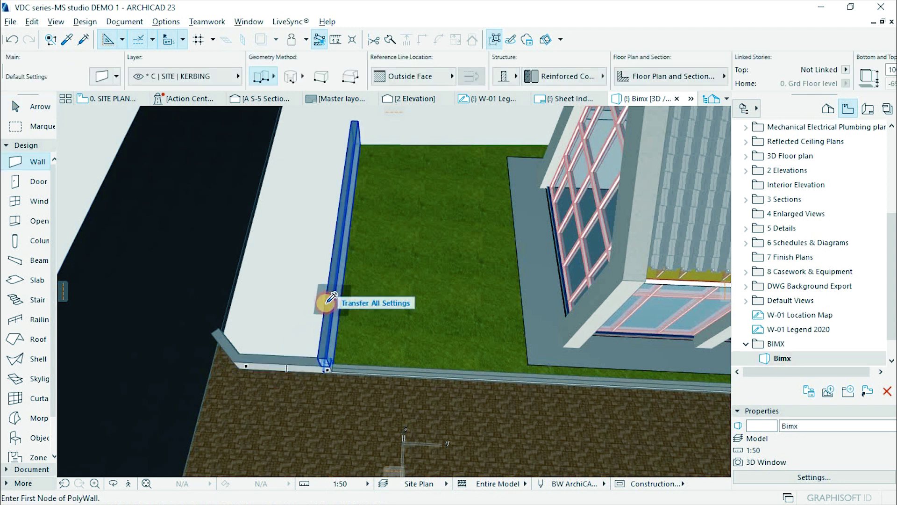
left_click(253, 338)
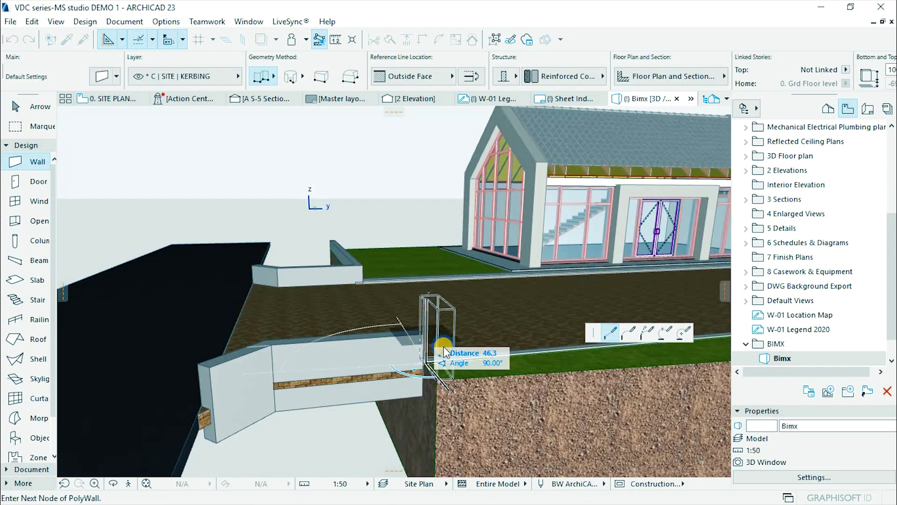
right_click(422, 335)
left_click(446, 310)
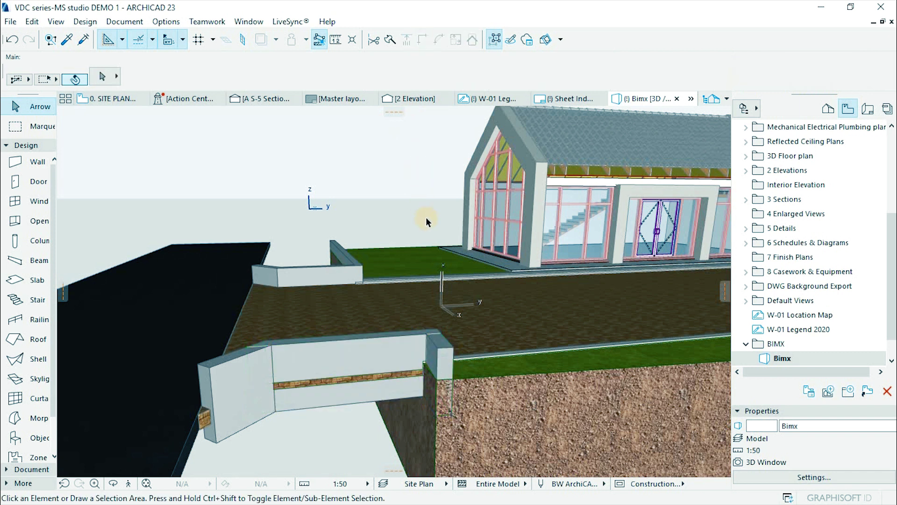
Step: Subtract the two boundary kerb walls from the site mesh with a solid element operation, keeping the target's own surface attributes
left_click(444, 286)
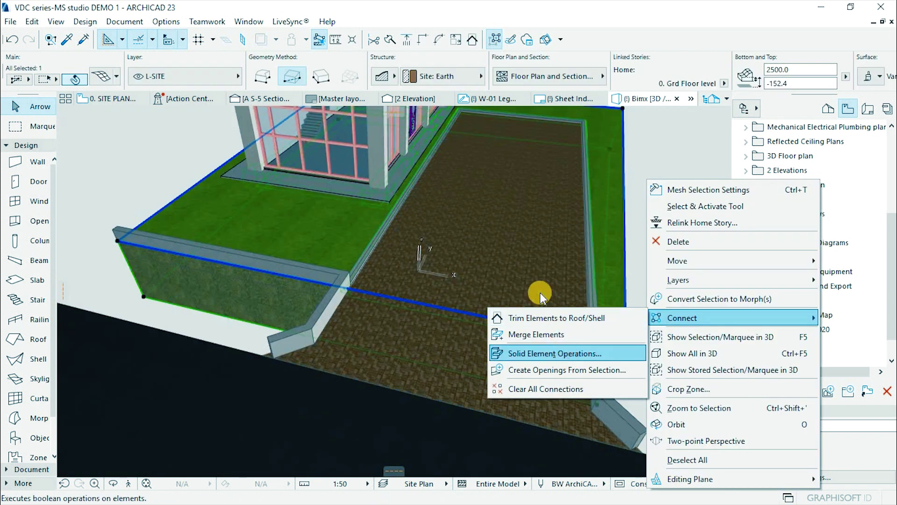
left_click(542, 354)
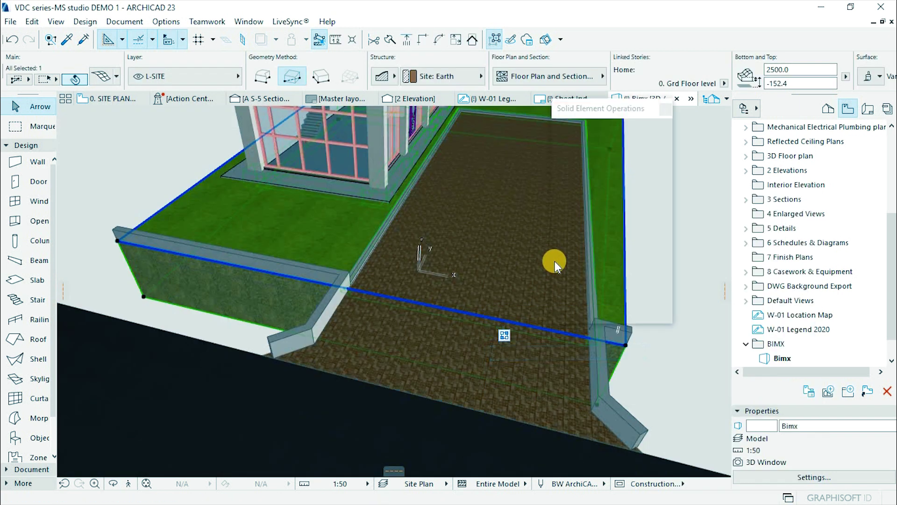
left_click(319, 271)
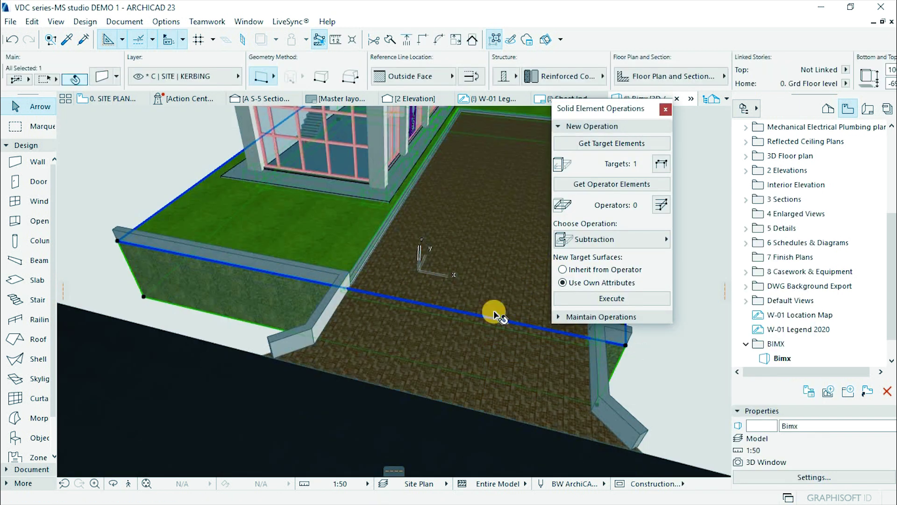
left_click(610, 184)
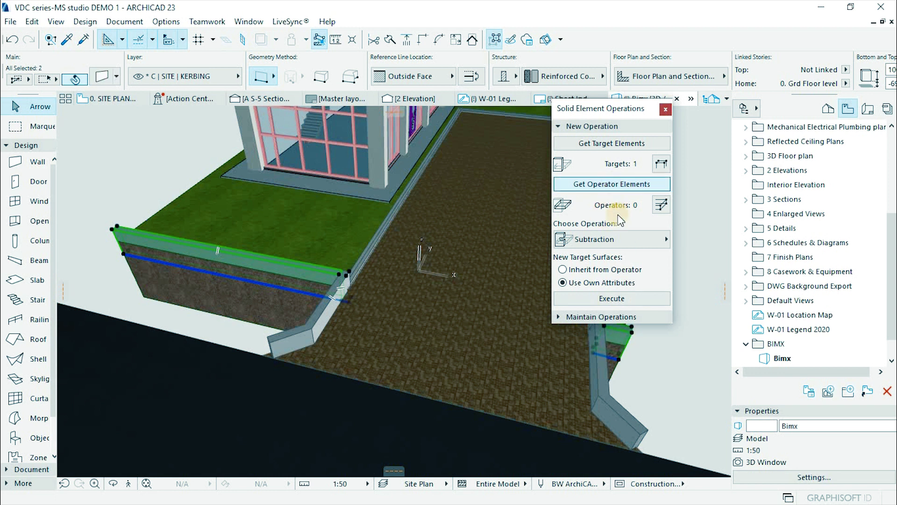
left_click(596, 300)
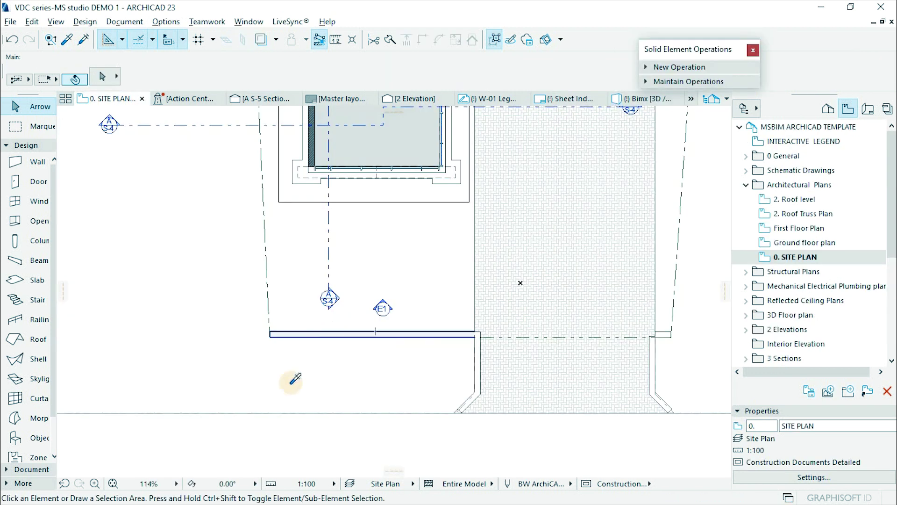
Step: Draw kerb walls along the road edge on both sides of the driveway in the site plan and join them to the splayed kerbs
left_click(263, 410)
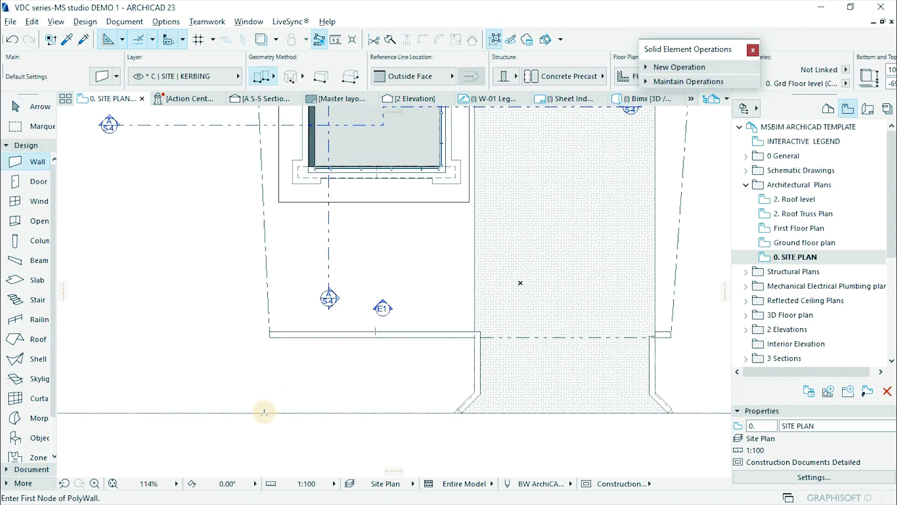
scroll(448, 402, "up", 4)
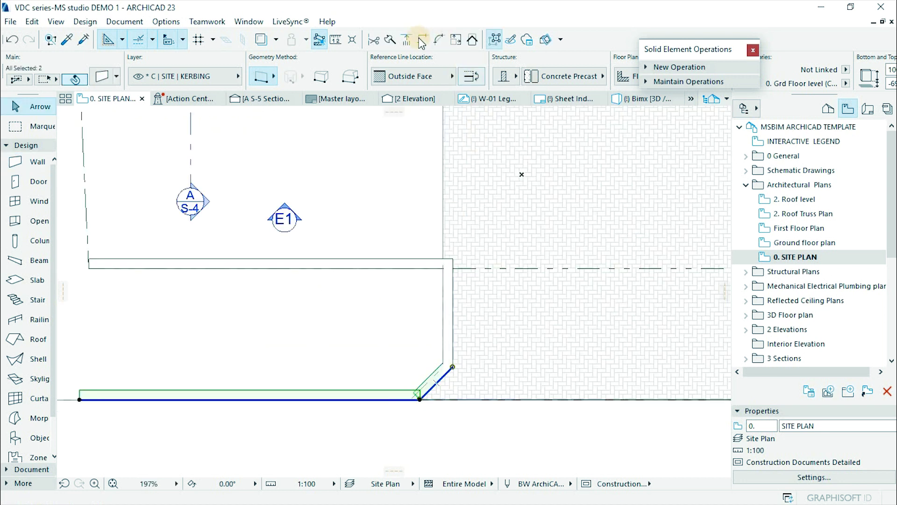
left_click(459, 333)
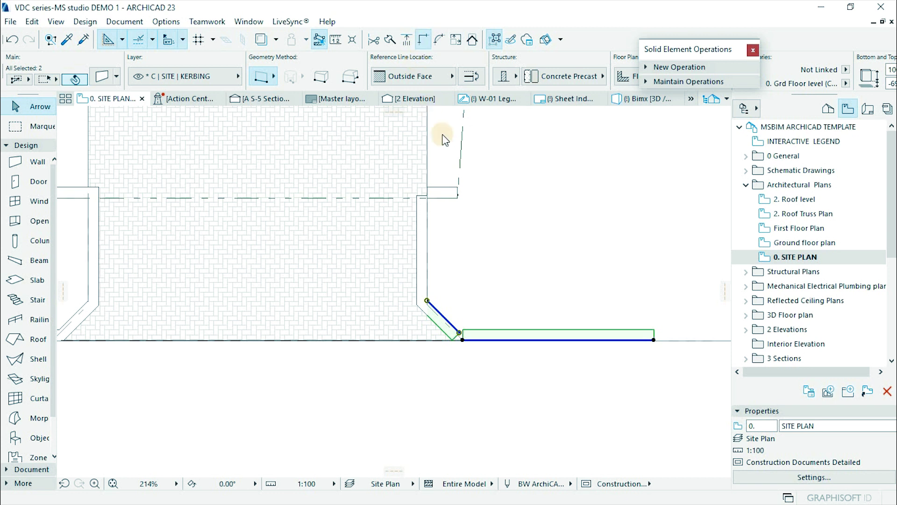
key("Escape")
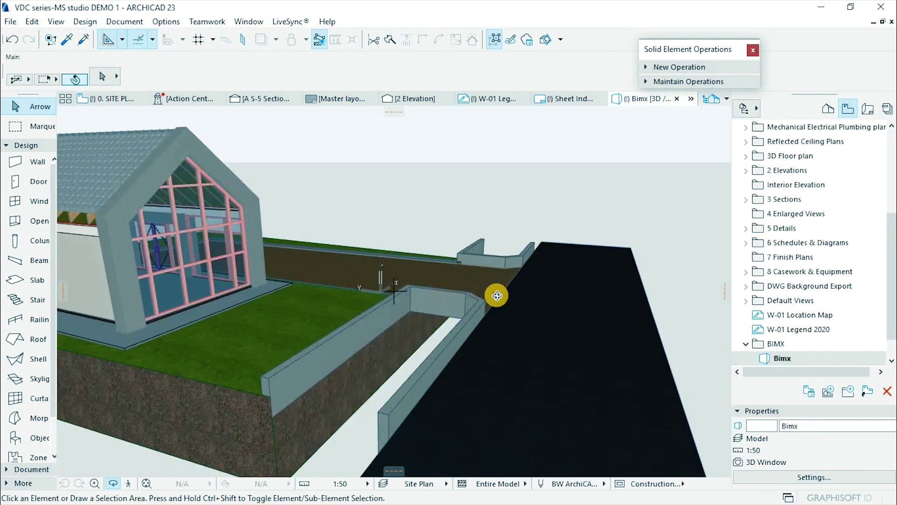
Step: Reuse the driveway paving slab's settings for a new slab, with the top and edge surface overrides turned off
left_click_drag(497, 295, 306, 322)
key("F2")
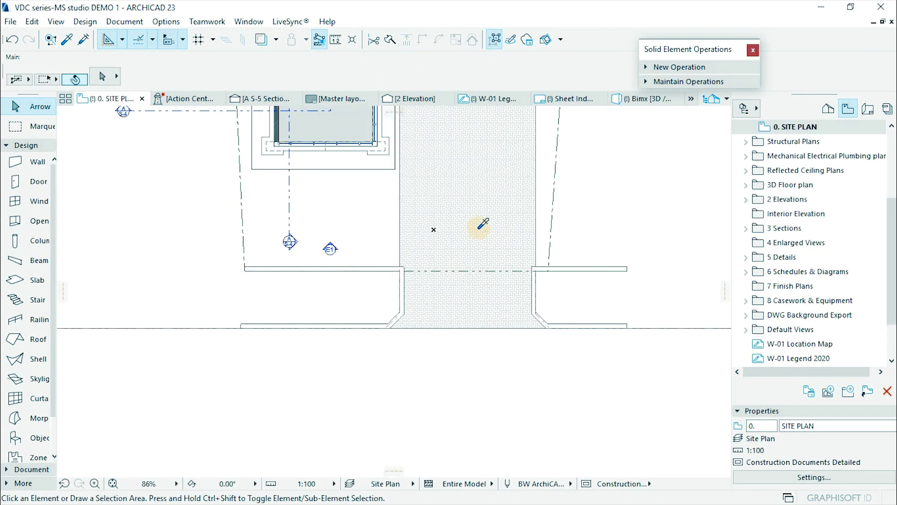
left_click(487, 212, "alt")
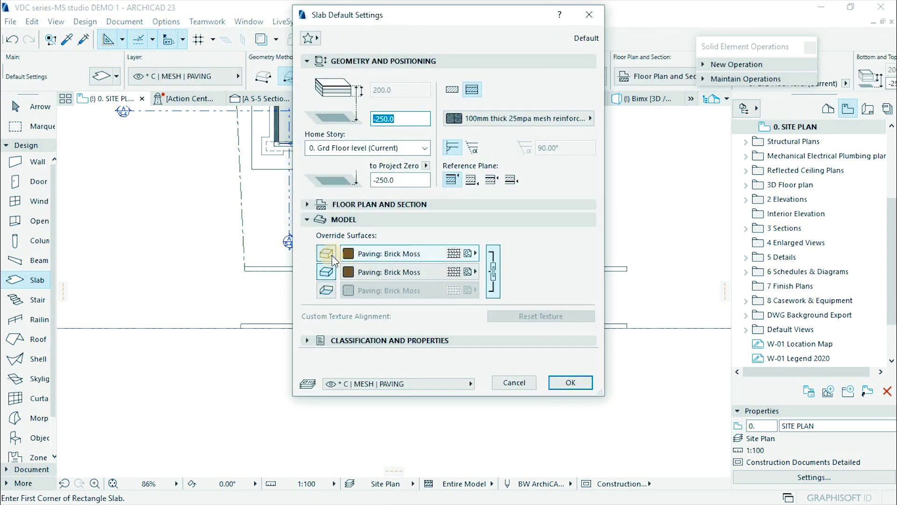
left_click(323, 273)
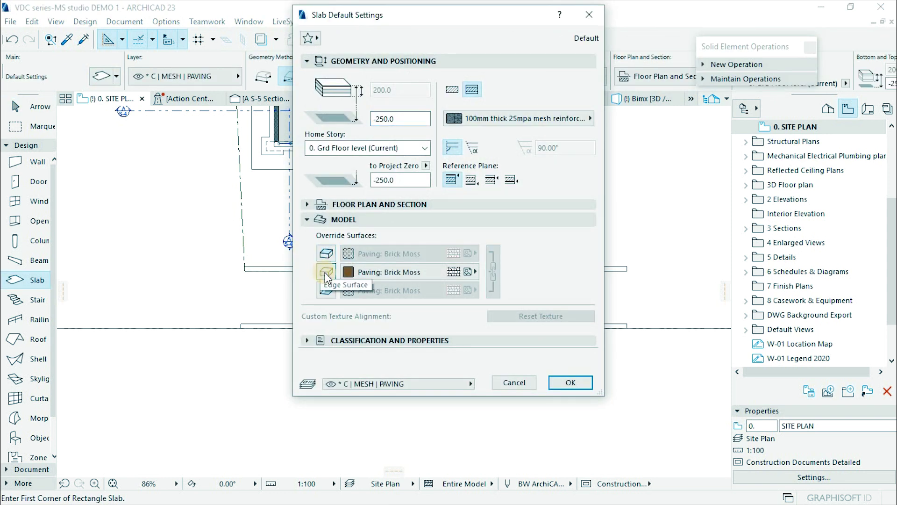
left_click(571, 382)
Step: Draw a rectangular paving slab between the boundary kerbs and the roadside kerbs, spanning both sides of the driveway
scroll(244, 330, "up", 3)
left_click(246, 349)
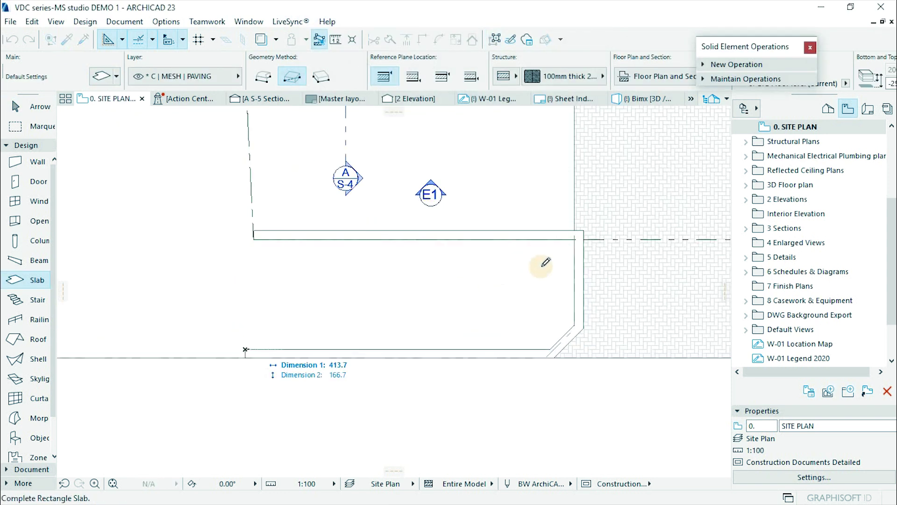
left_click(575, 239)
scroll(471, 300, "down", 2)
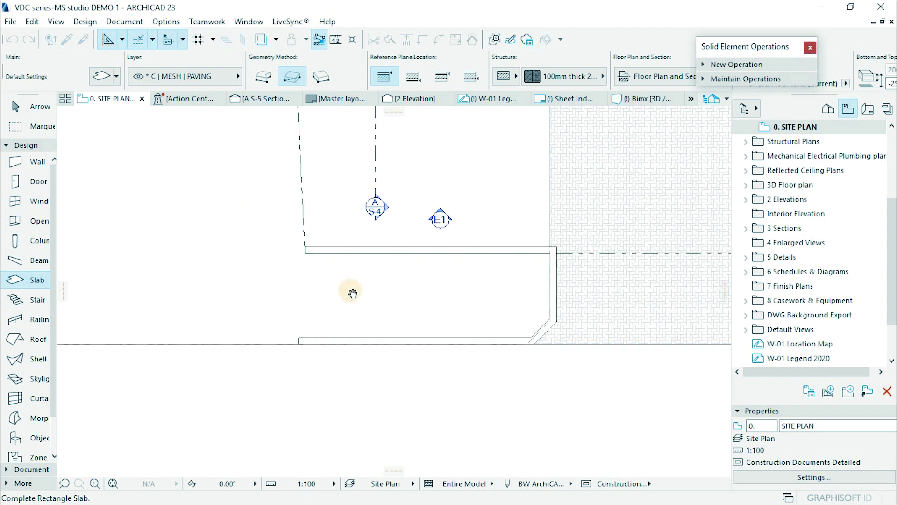
middle_click_drag(352, 294, 270, 307)
scroll(270, 307, "down", 3)
scroll(496, 284, "up", 3)
middle_click_drag(527, 288, 568, 278)
left_click(580, 280)
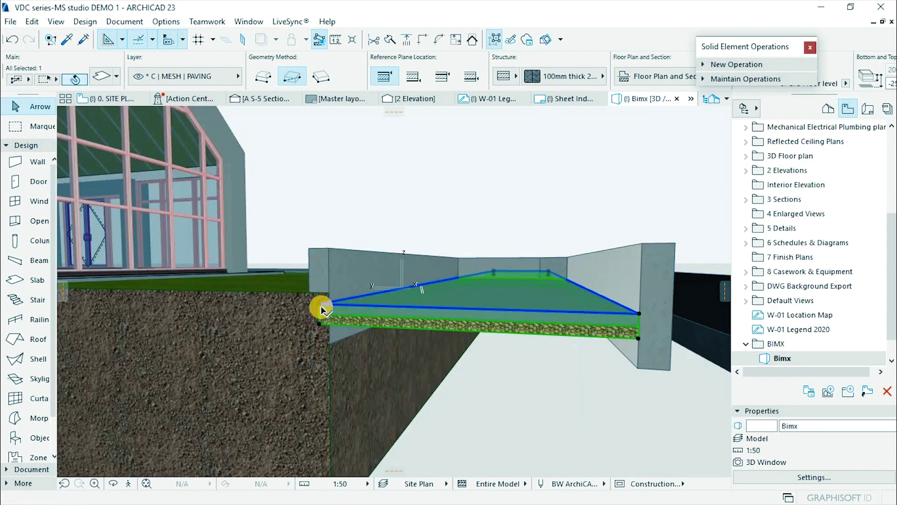
Step: Lower the new paving slab so its top meets the base of the kerb walls
key("ctrl+d")
left_click(320, 304)
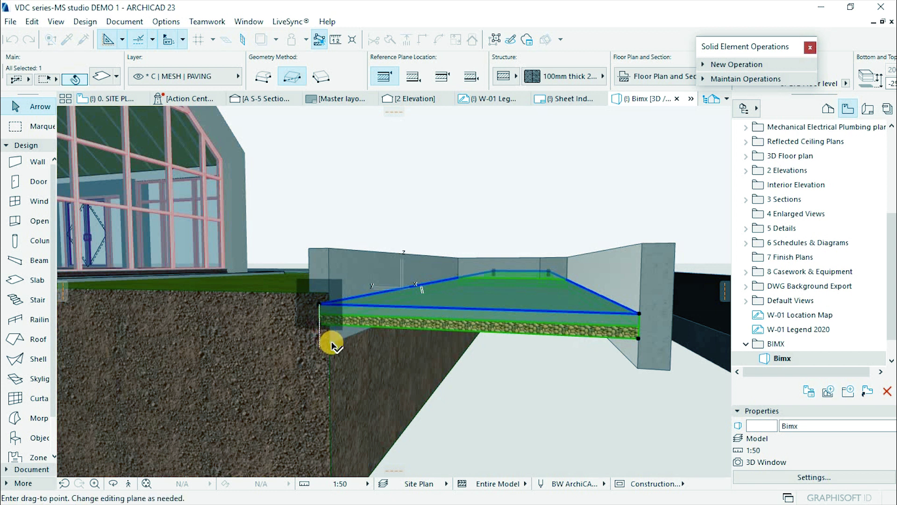
left_click(313, 335)
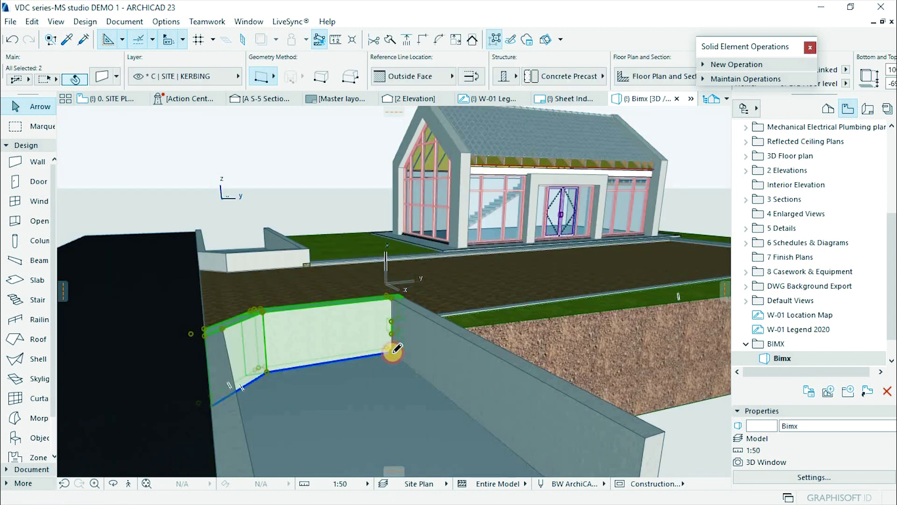
Step: Raise the base of the straight and splayed kerb walls along one side of the driveway by stretching their height
left_click(392, 349)
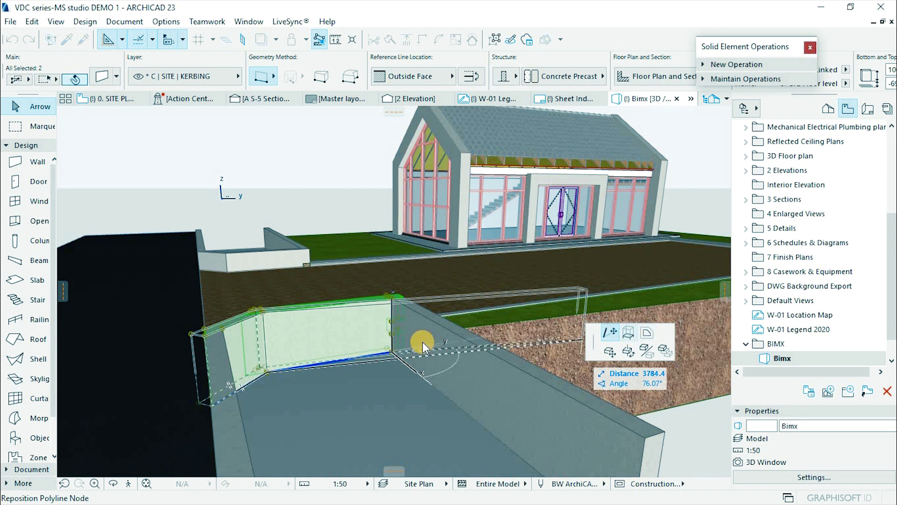
left_click(628, 332)
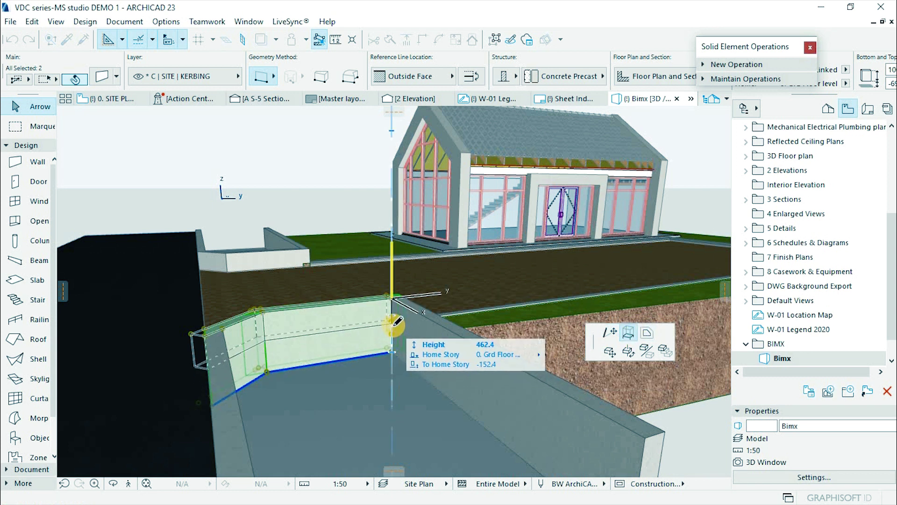
left_click(394, 326)
key("Escape")
Step: Open section S A-5 and stretch the boundary and roadside kerb walls down to the underside of the paving slab
middle_click_drag(372, 297, 513, 443, "shift")
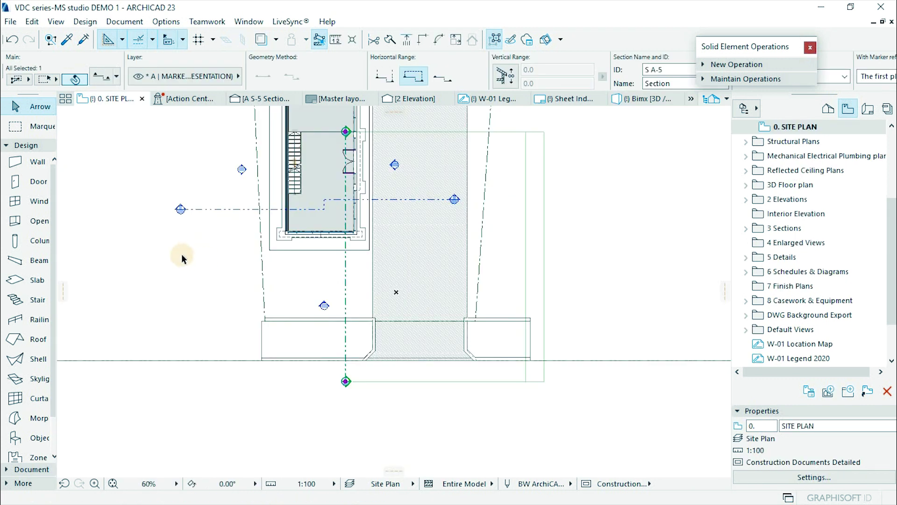
right_click(220, 212)
left_click(237, 155)
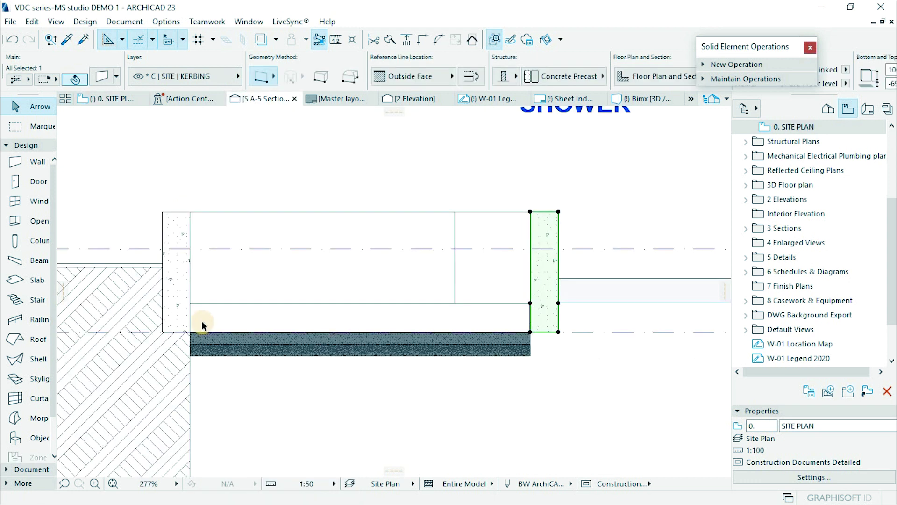
left_click(177, 312, "shift")
left_click(188, 332)
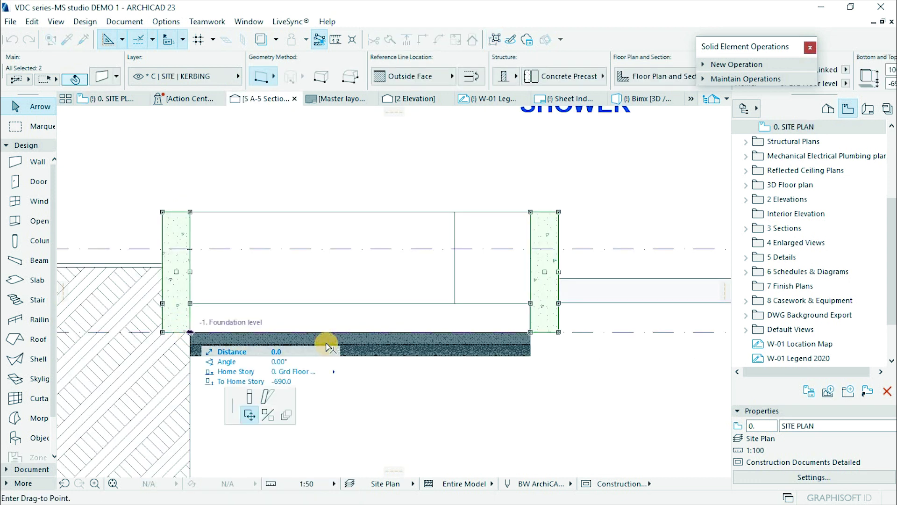
left_click(611, 334)
left_click(531, 356)
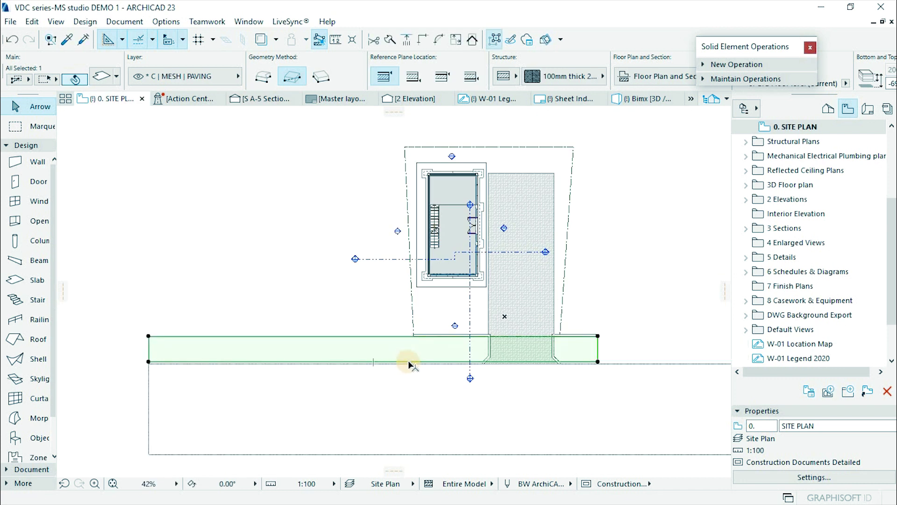
Step: Extend the roadside kerb wall and the paving slab along the road towards its ends in the site plan
left_click(411, 363)
left_click(411, 363)
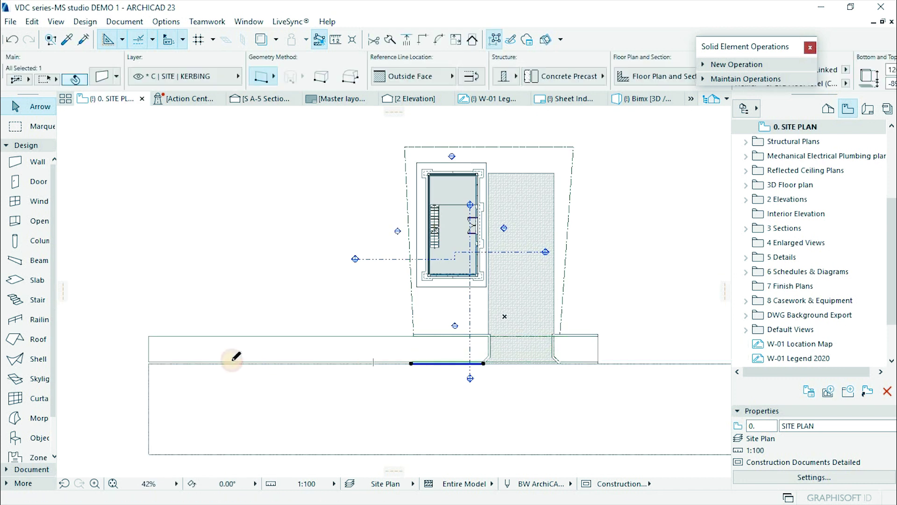
left_click(148, 363)
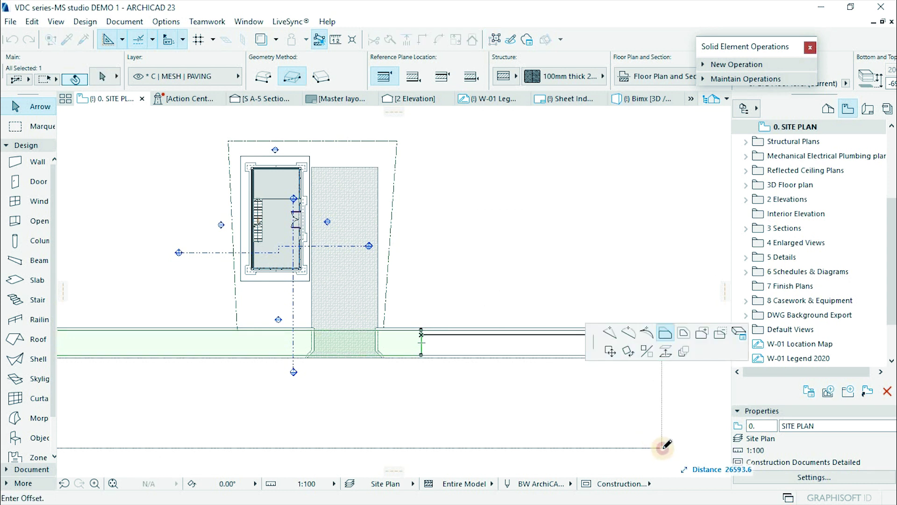
left_click(635, 351)
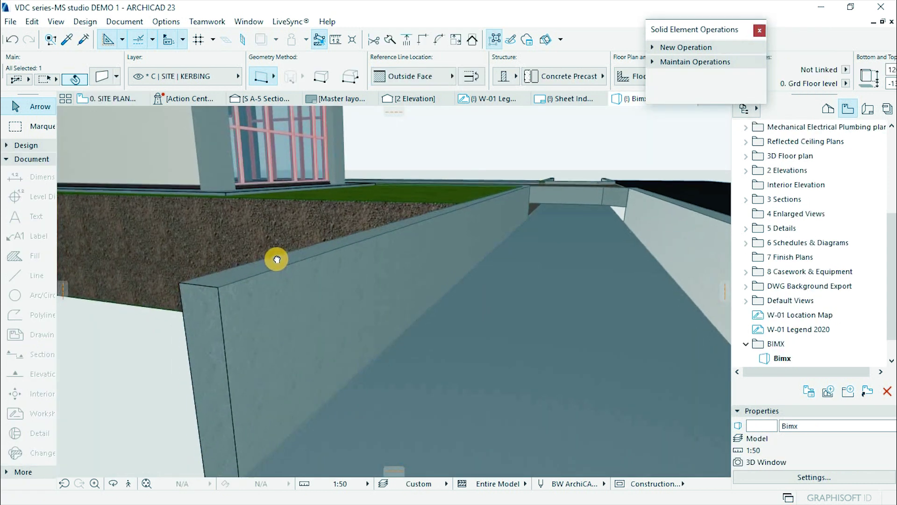
Step: Drag a copy of the kerb wall along one side of the channel vertically so its base sits on the original's top
left_click_drag(274, 257, 325, 293)
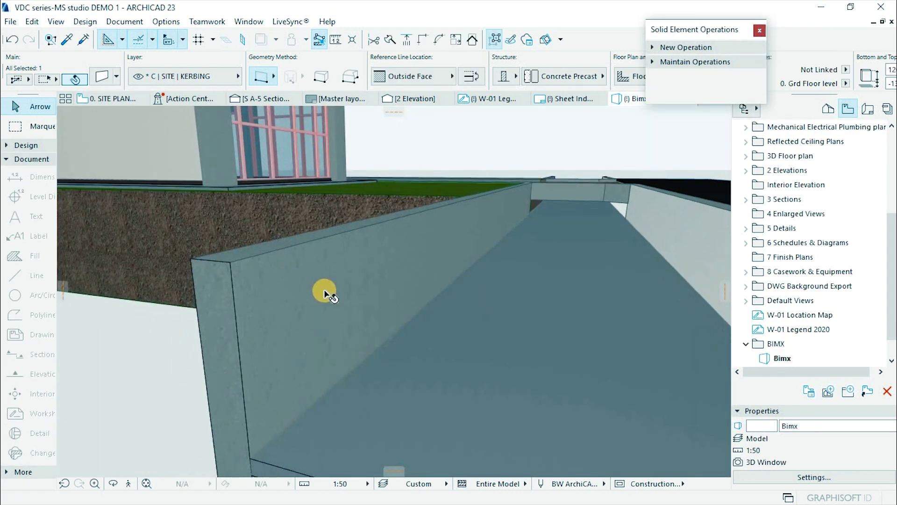
left_click(326, 281)
right_click(326, 262)
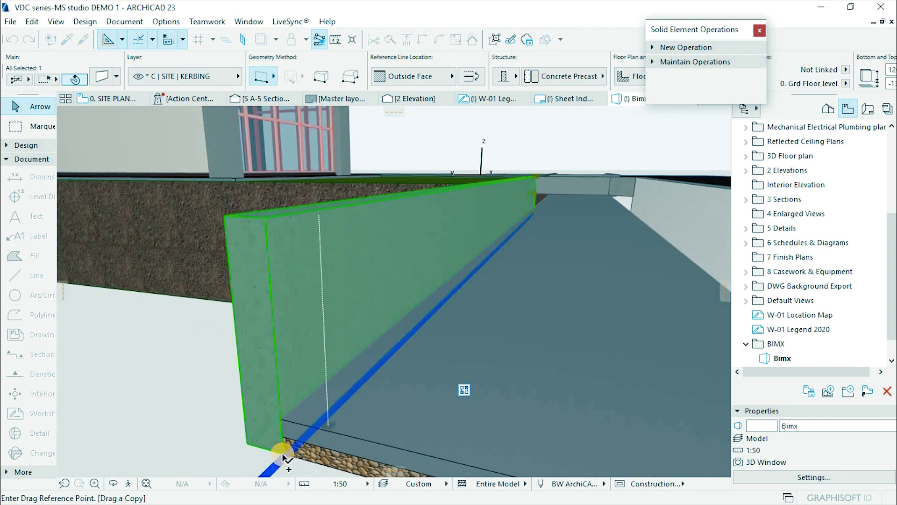
left_click(283, 453)
left_click(266, 218)
Step: Set the copied wall's height to 100 mm and thickness to 115 mm, and move it down 100 mm into the kerb wall
type("1")
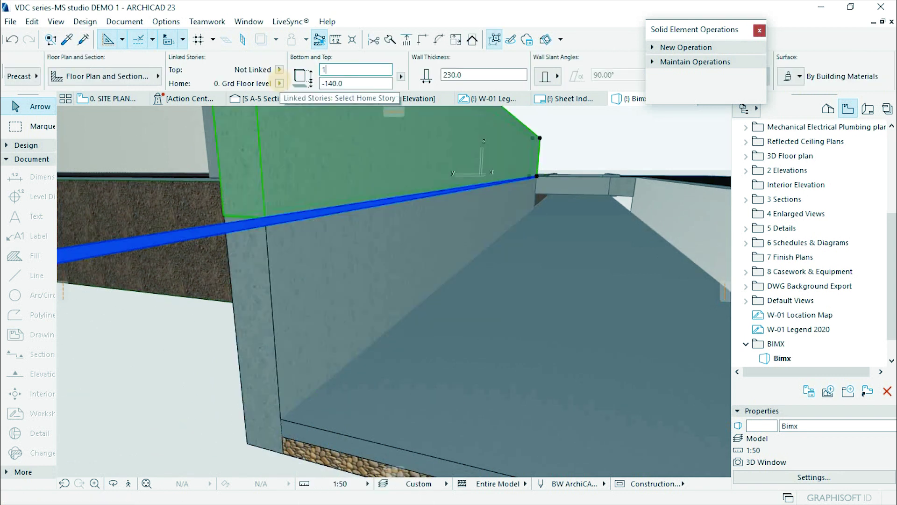
type("00.0")
left_click(206, 191)
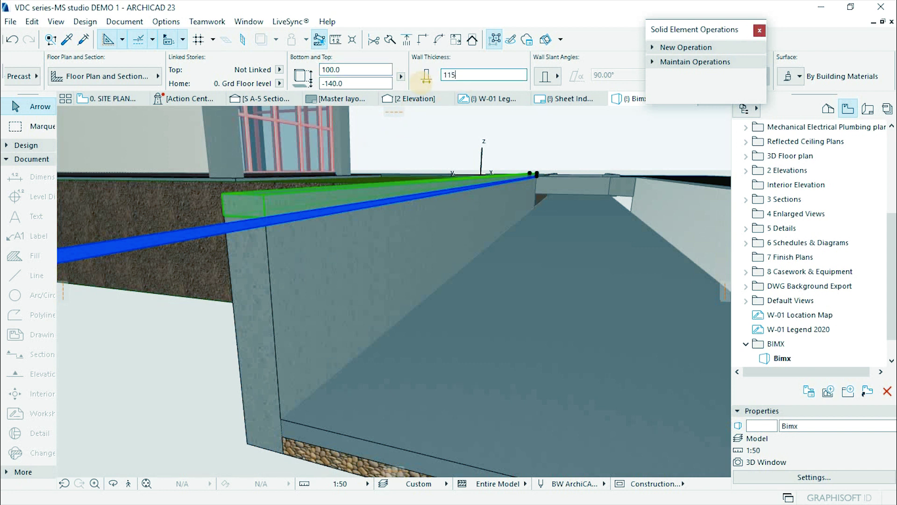
left_click(282, 231)
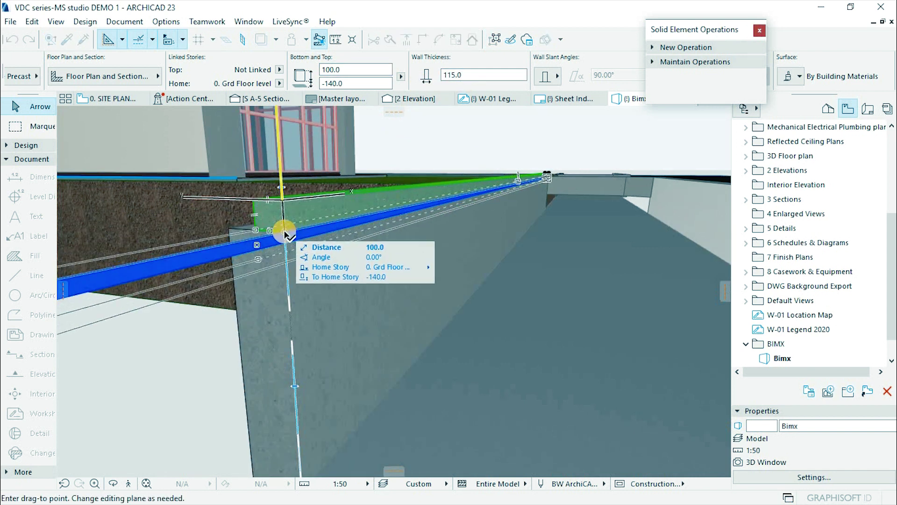
left_click(364, 262)
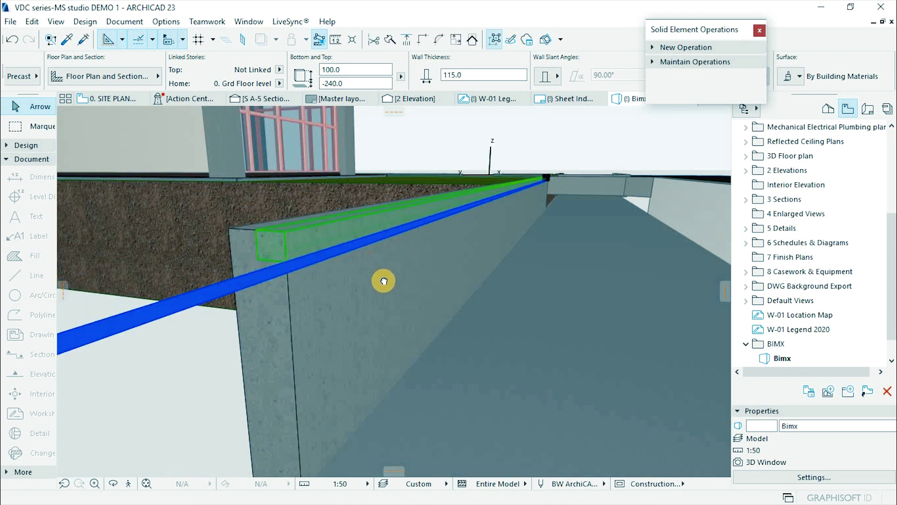
Step: Subtract the small wall from the kerb wall with upwards extrusion, and assign the small wall to the Hidden layer
left_click(673, 47)
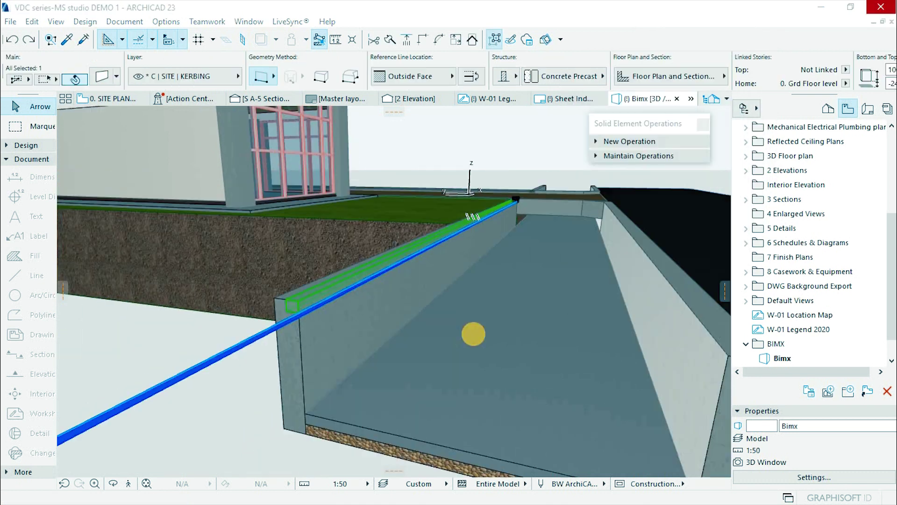
left_click(627, 143)
left_click(628, 143)
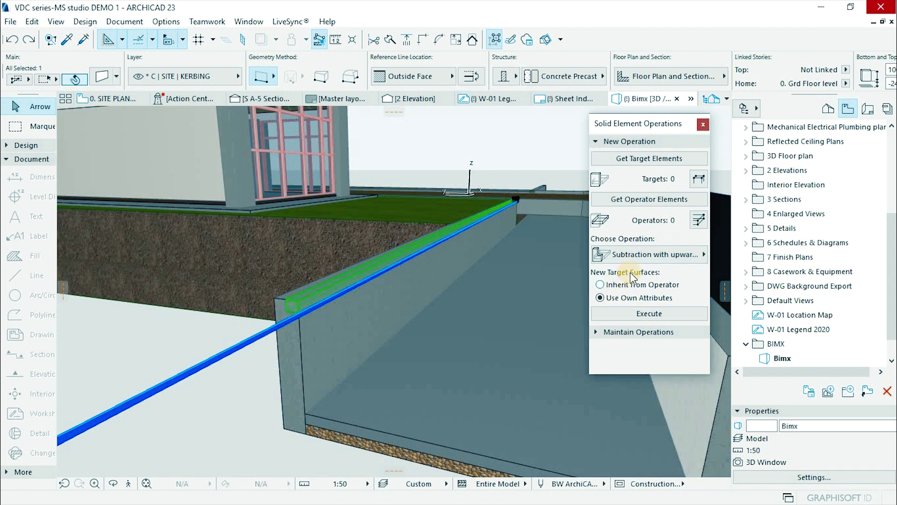
left_click(330, 337)
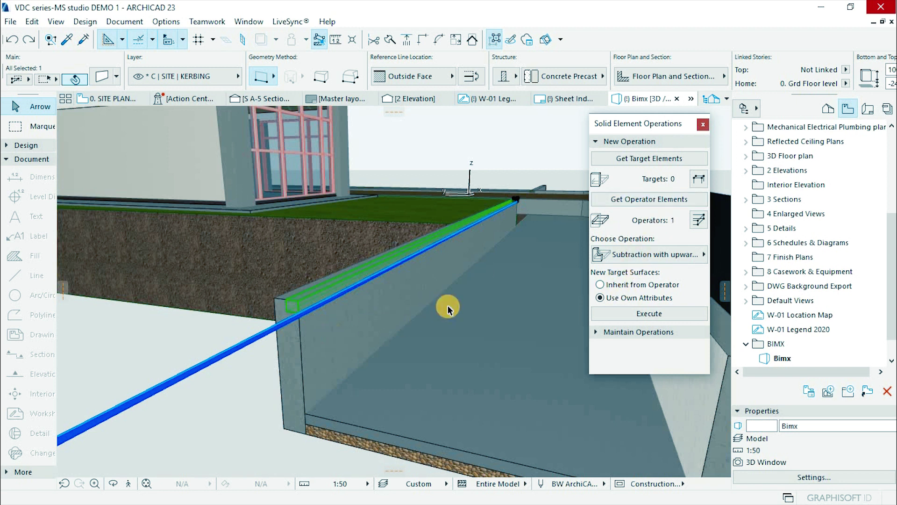
left_click(648, 157)
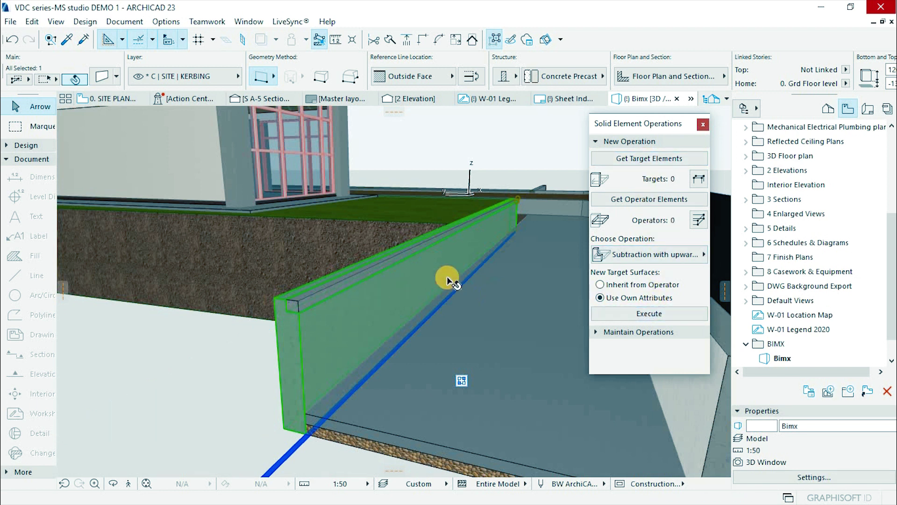
left_click(212, 76)
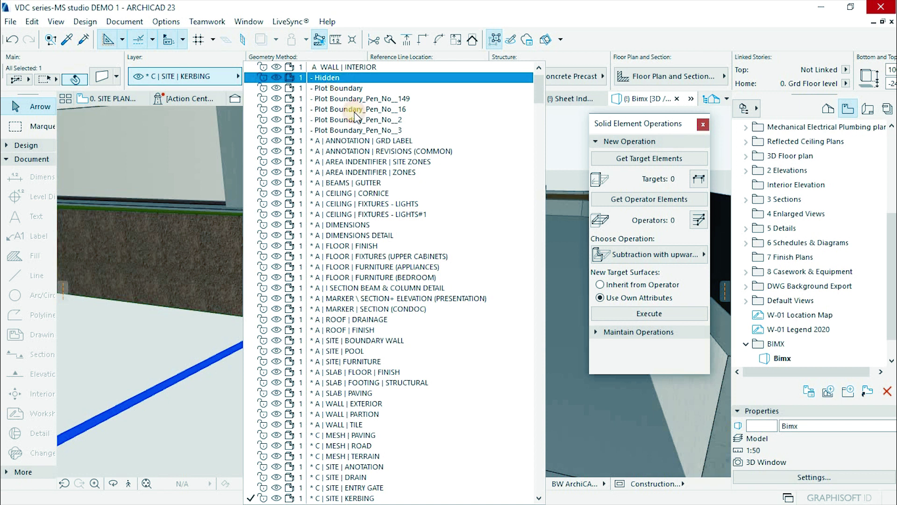
left_click(344, 78)
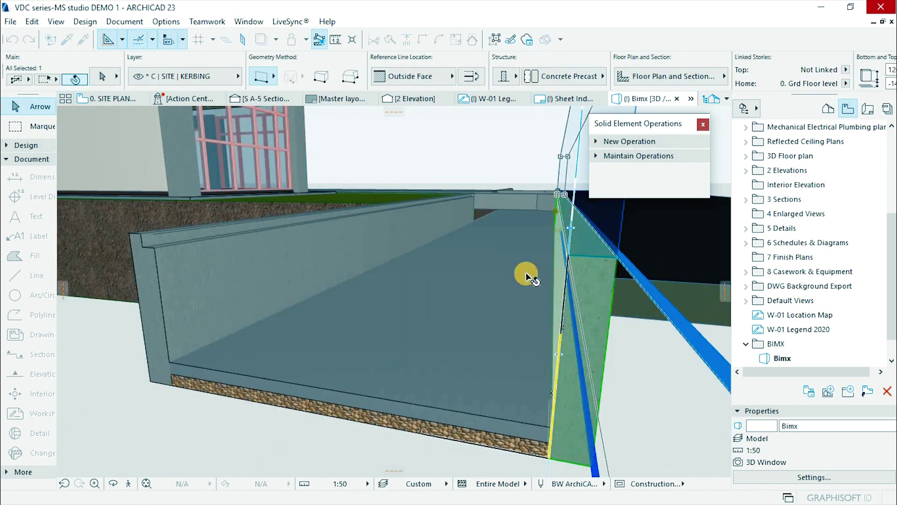
Step: Transfer the small cutting wall's settings to the copy on the opposite kerb wall and move it 115 mm towards the channel
middle_click_drag(495, 279, 495, 300)
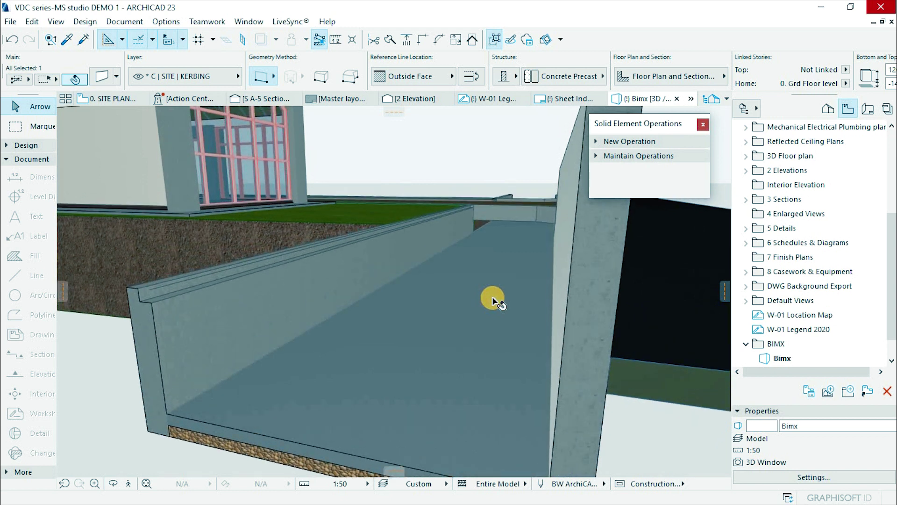
left_click(232, 269, "alt")
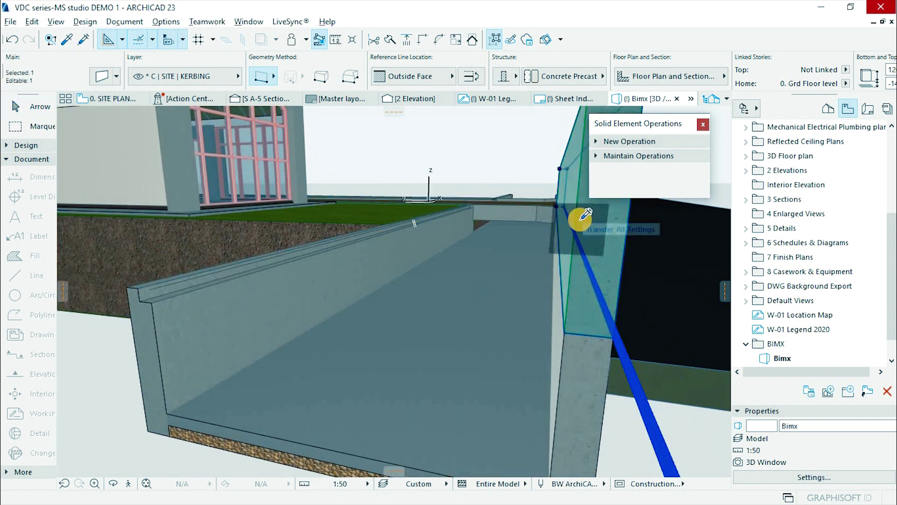
left_click(581, 213, "ctrl+alt")
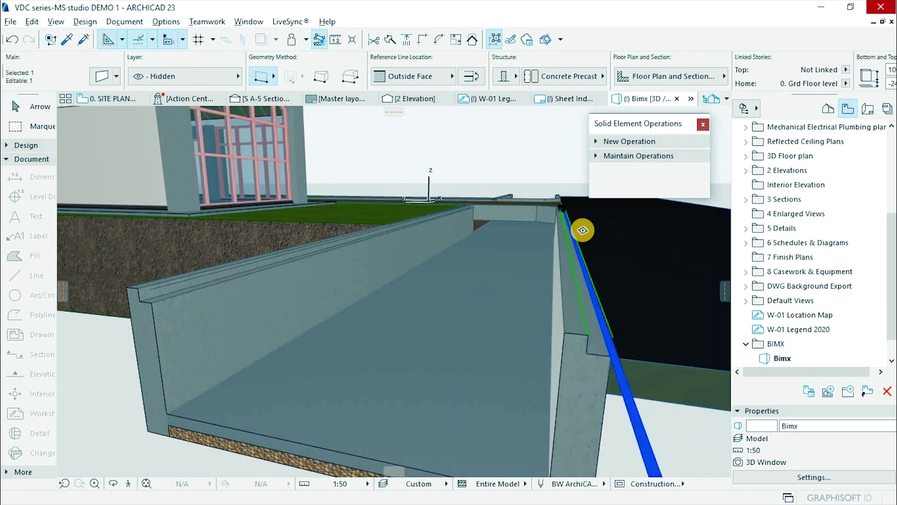
key("ctrl+d")
left_click(586, 353)
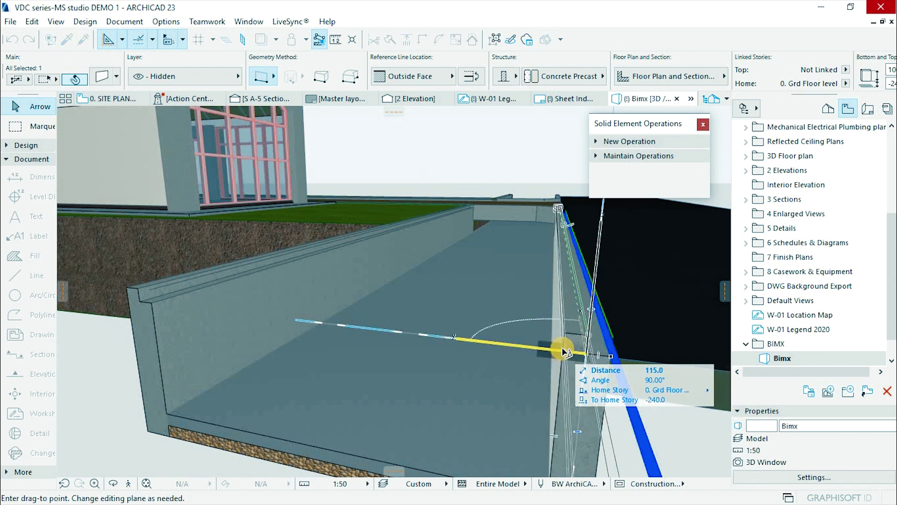
left_click(512, 327)
Step: Subtract the second cutting wall from the opposite kerb wall with upwards extrusion, using the target's own surface attributes
left_click(654, 159)
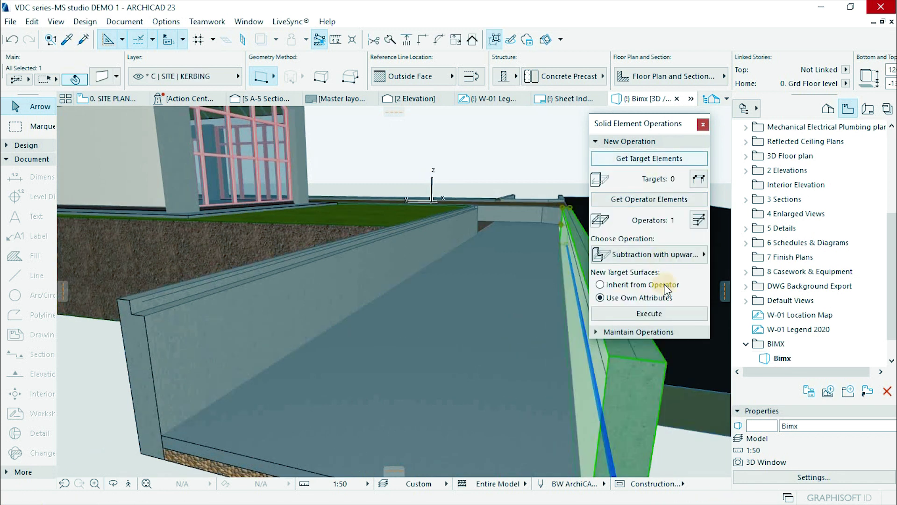
left_click(660, 318)
left_click(659, 314)
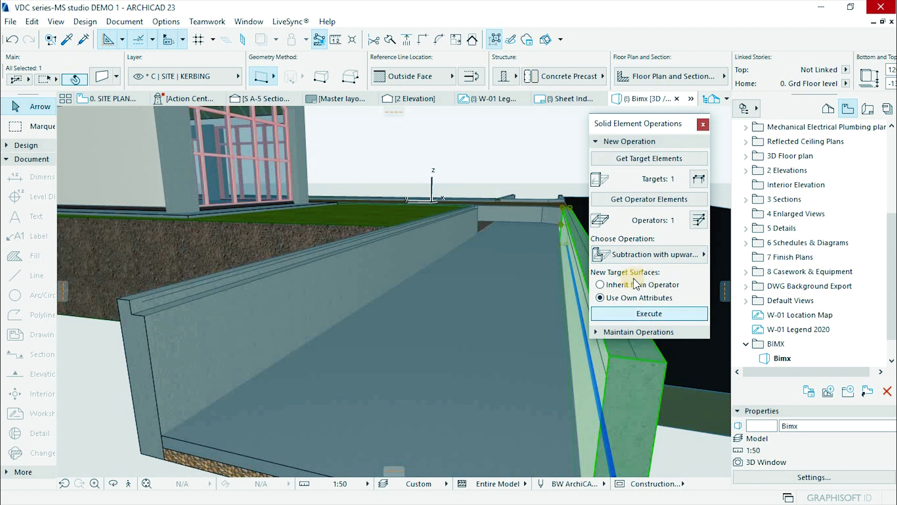
left_click(634, 145)
left_click_drag(645, 120, 681, 73)
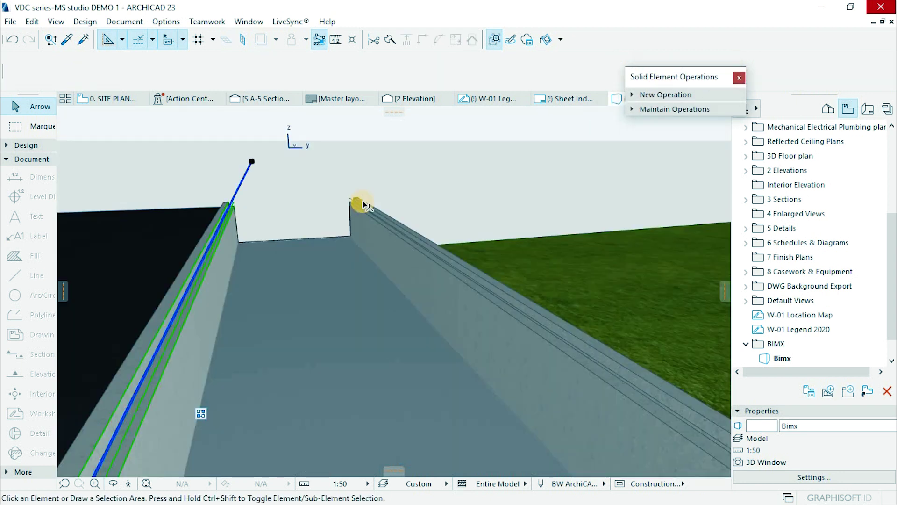
Step: Select the cutting walls on both sides of the channel and hide their layer
left_click(363, 204)
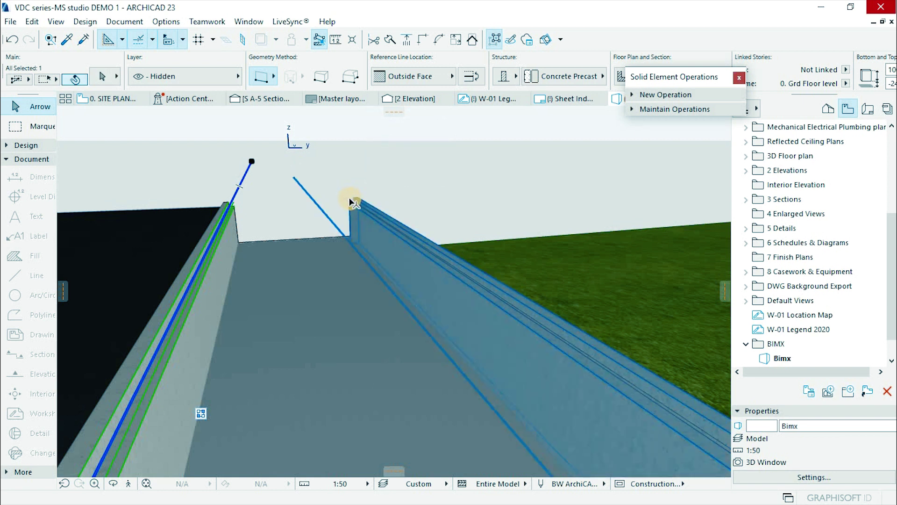
left_click(351, 201)
right_click(369, 166)
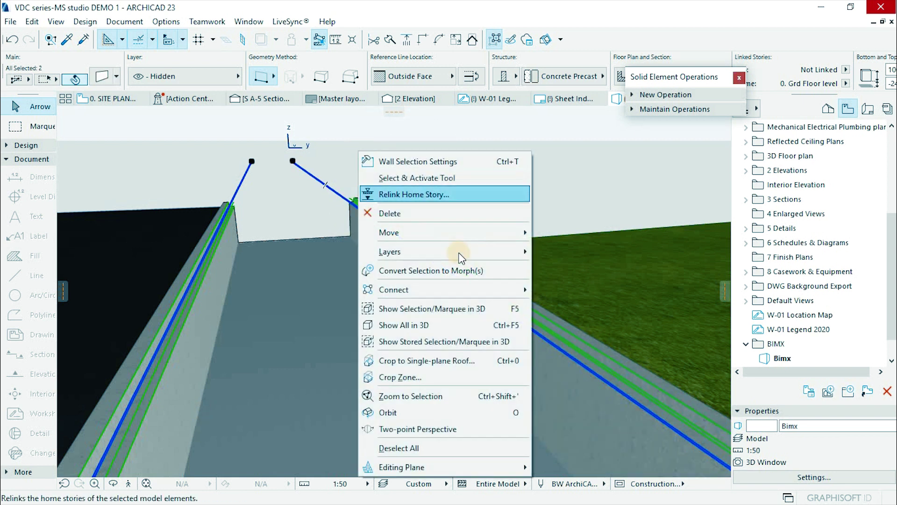
mouse_move(502, 253)
left_click(567, 268)
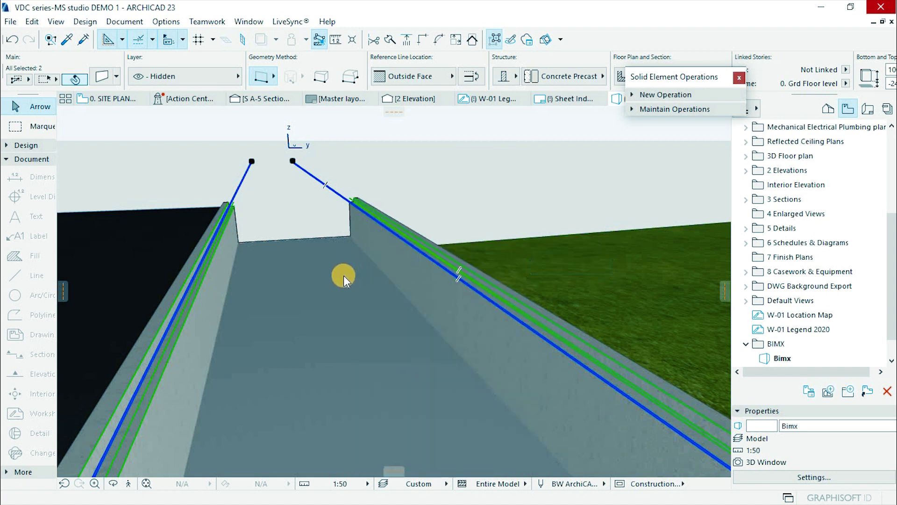
scroll(344, 255, "down", 4)
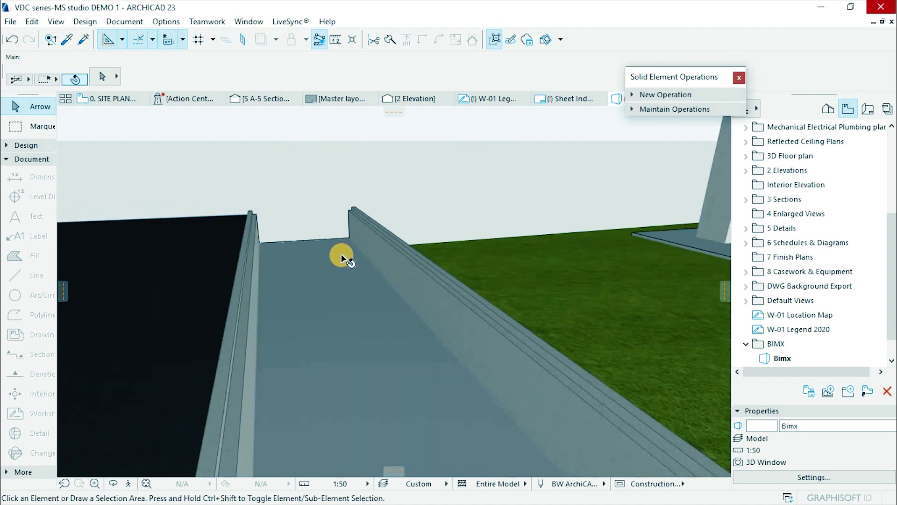
Step: In the site plan, set the slab defaults to 100 mm thickness with Concrete Precast as the building material
key("F2")
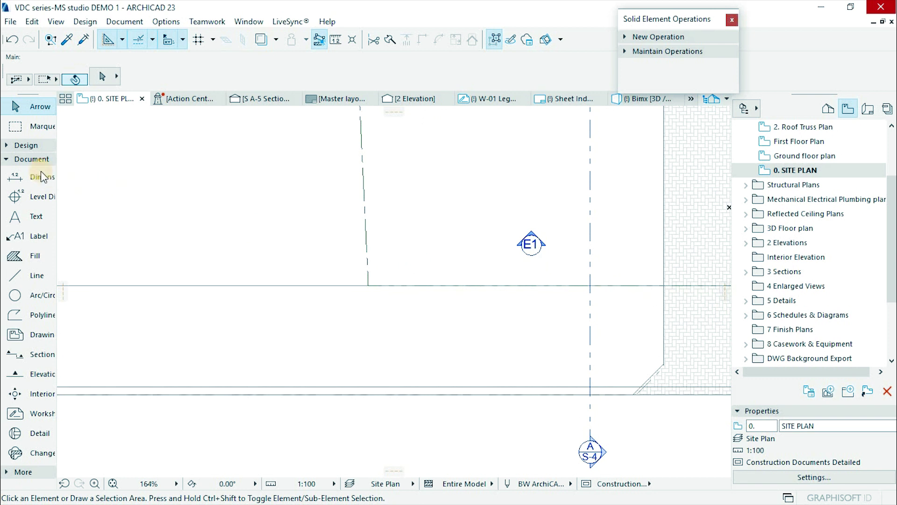
left_click(28, 146)
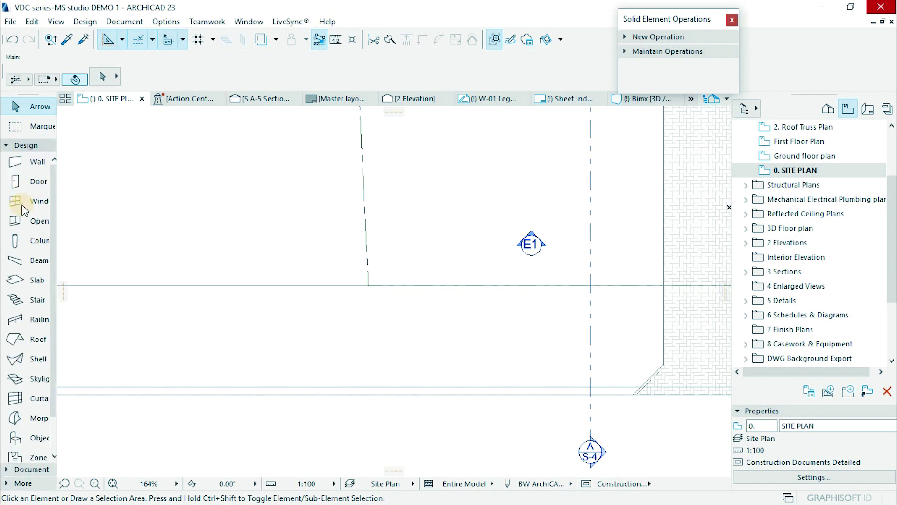
left_click(19, 280)
left_click(96, 75)
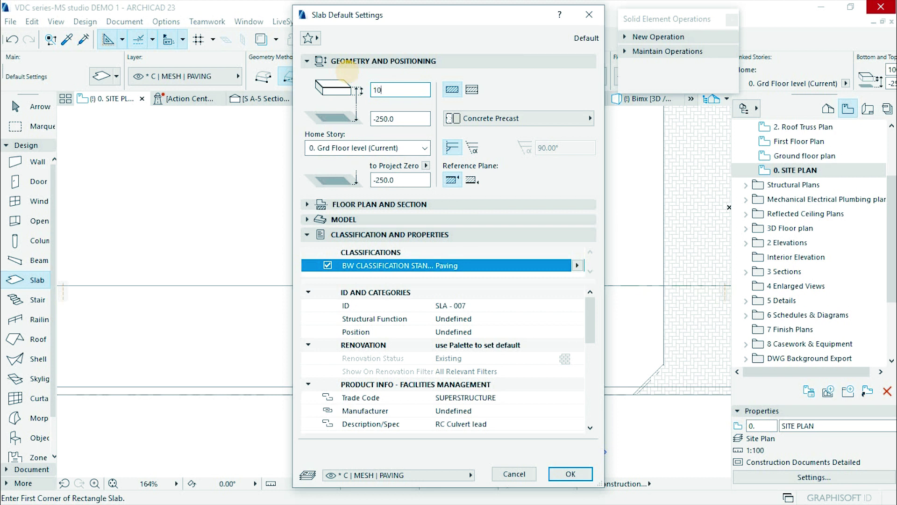
left_click(495, 118)
left_click(345, 290)
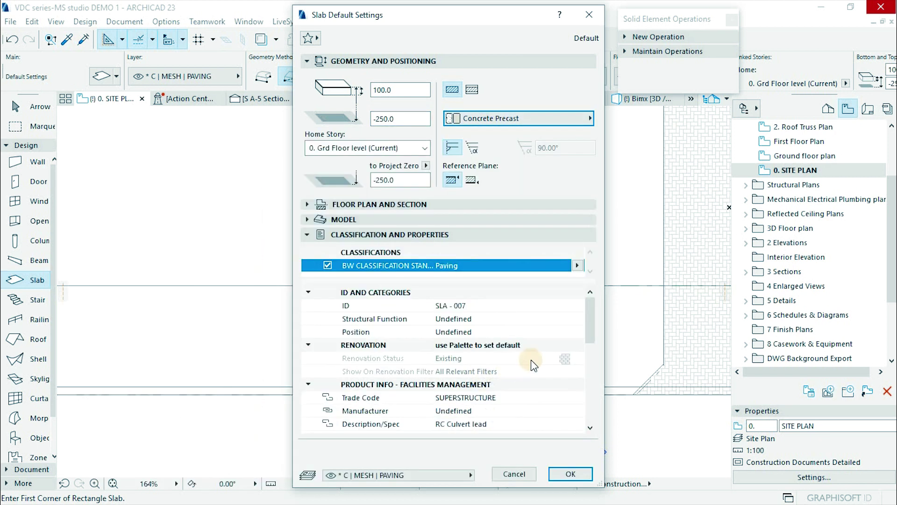
Step: Draw a rectangular cover slab across the roadside channel, starting at the plot boundary corner, and show it in 3D
scroll(531, 363, "down", 5)
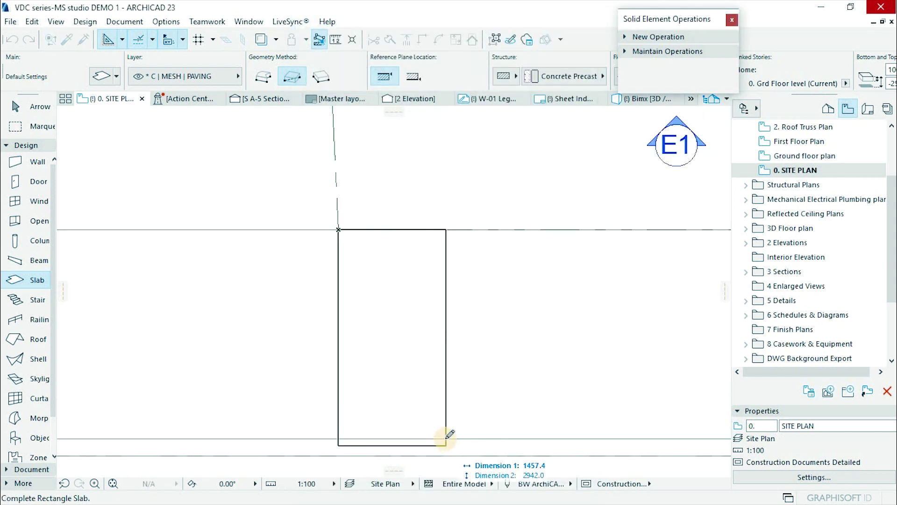
left_click(426, 438)
key("F3")
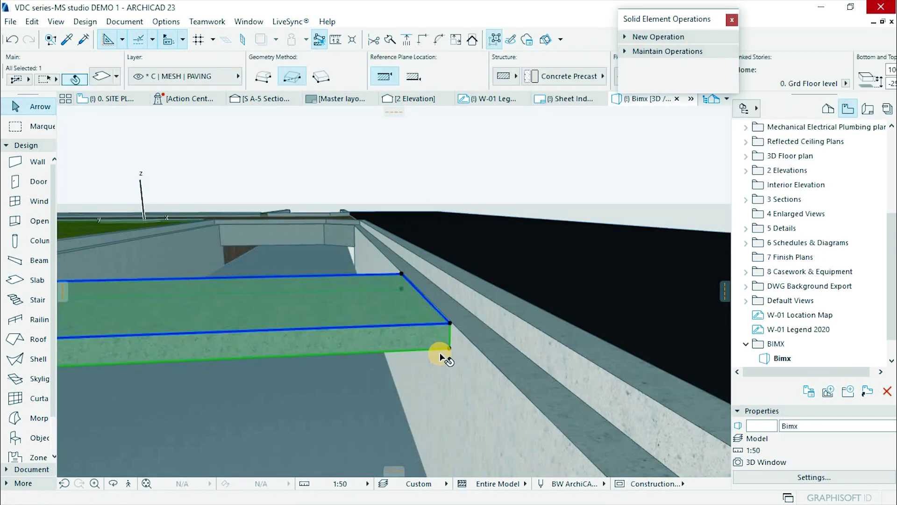
Step: Raise the cover slab vertically to line up with the rebate cut into the kerb walls
key("ctrl+d")
left_click(449, 350)
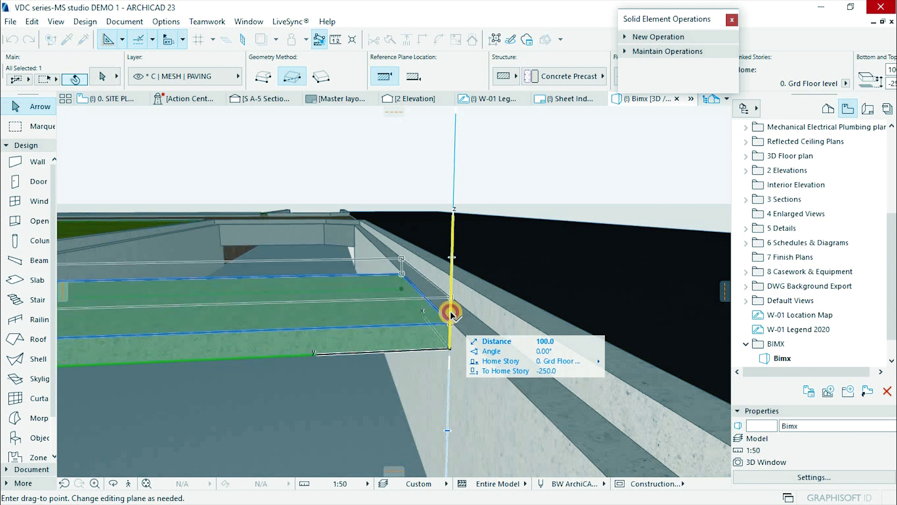
left_click(436, 285)
left_click(430, 282)
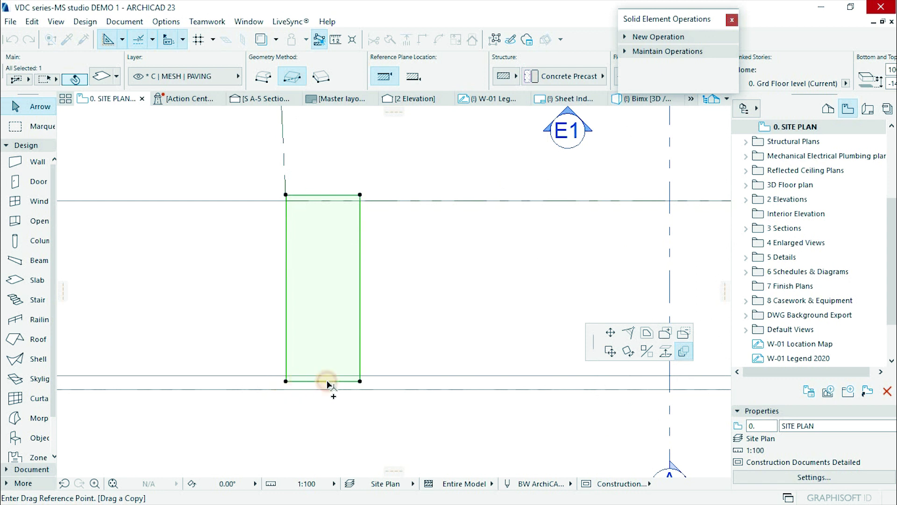
Step: Multiply the cover slab along the channel in the site plan, leaving narrow gaps, until the copies reach the driveway
left_click(286, 382)
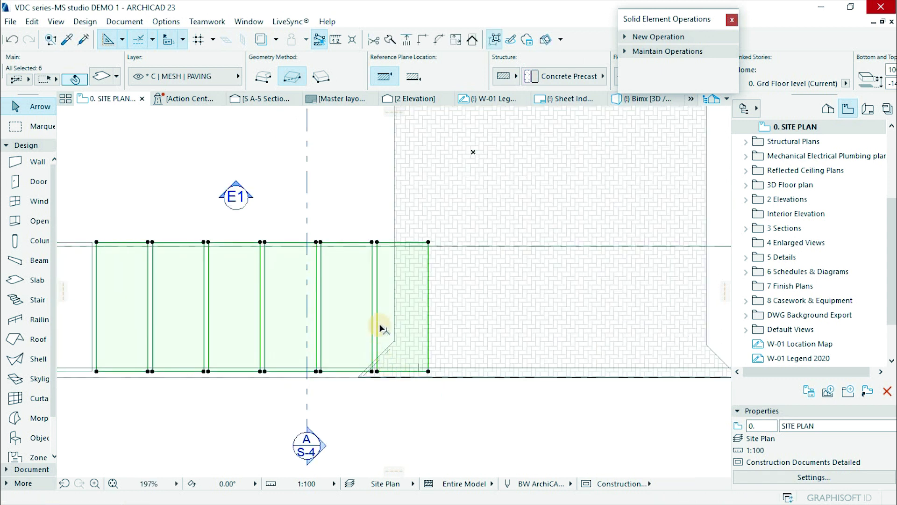
scroll(379, 324, "up", 2)
scroll(364, 362, "up", 2)
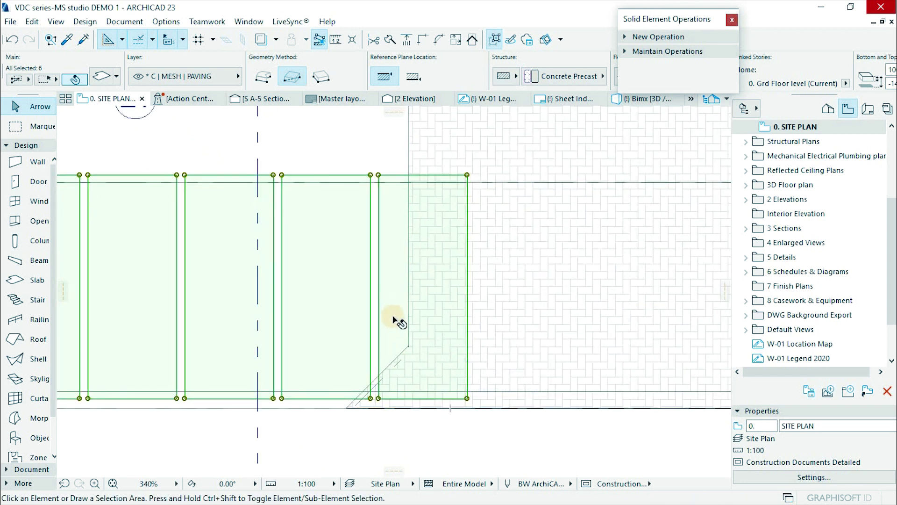
Step: Reshape the last cover slab beside the driveway so its outline follows the splayed kerb corner
left_click(403, 392)
scroll(363, 408, "up", 2)
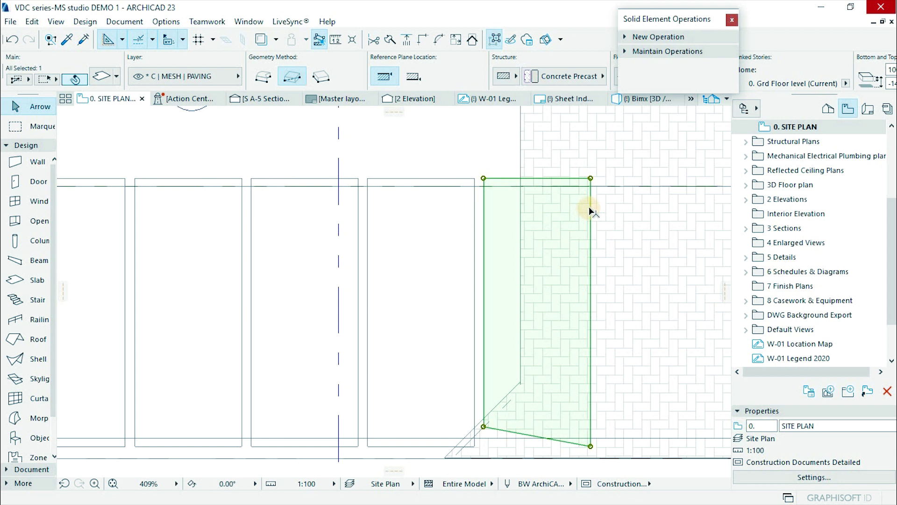
left_click(545, 188)
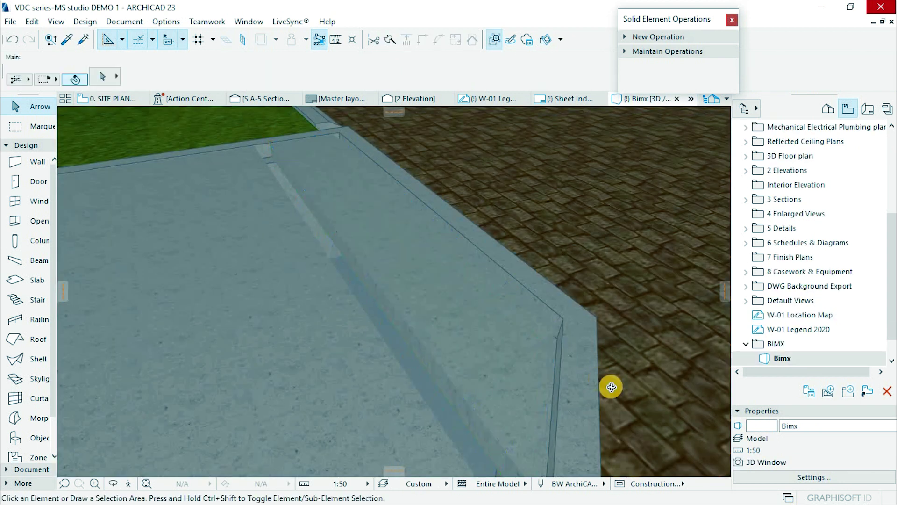
Step: Draw a straight line about 74 m long down the middle of the road, between the midpoints of its short edges
middle_click_drag(439, 365, 284, 415, "shift")
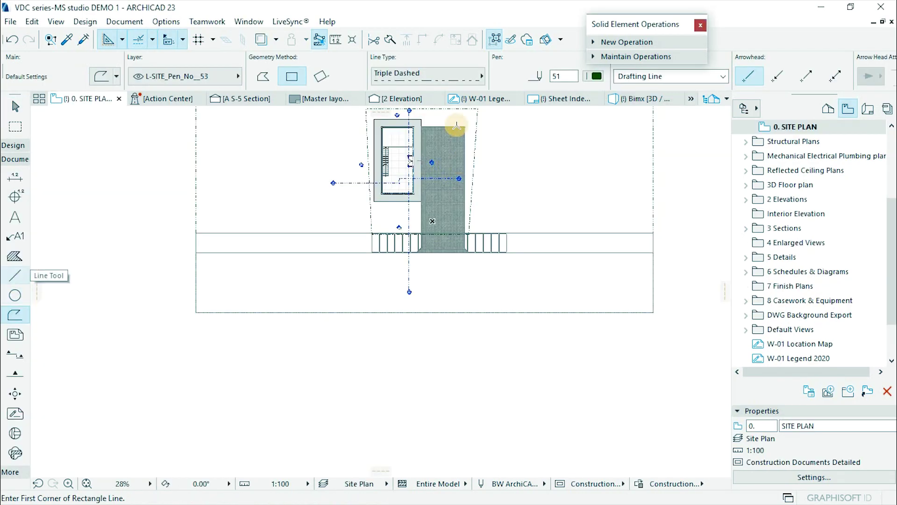
left_click(262, 76)
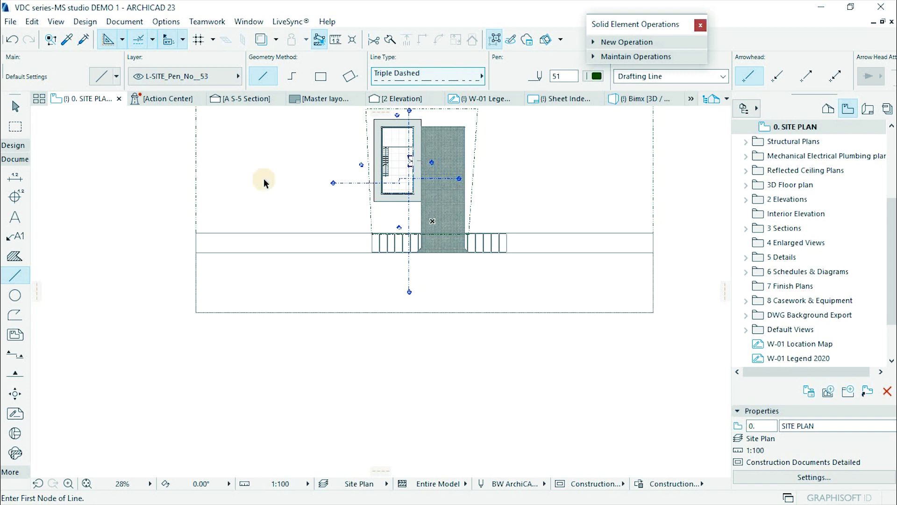
scroll(198, 283, "up", 3)
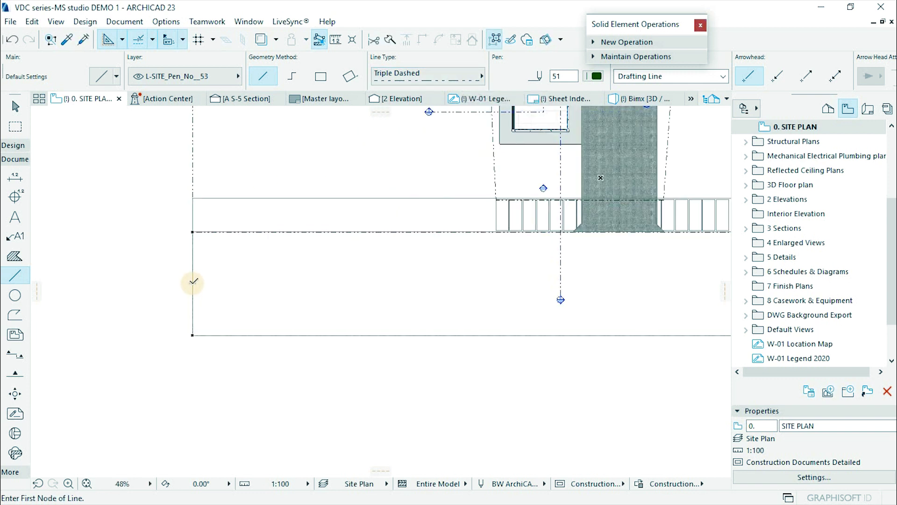
left_click(192, 283)
scroll(416, 330, "down", 3)
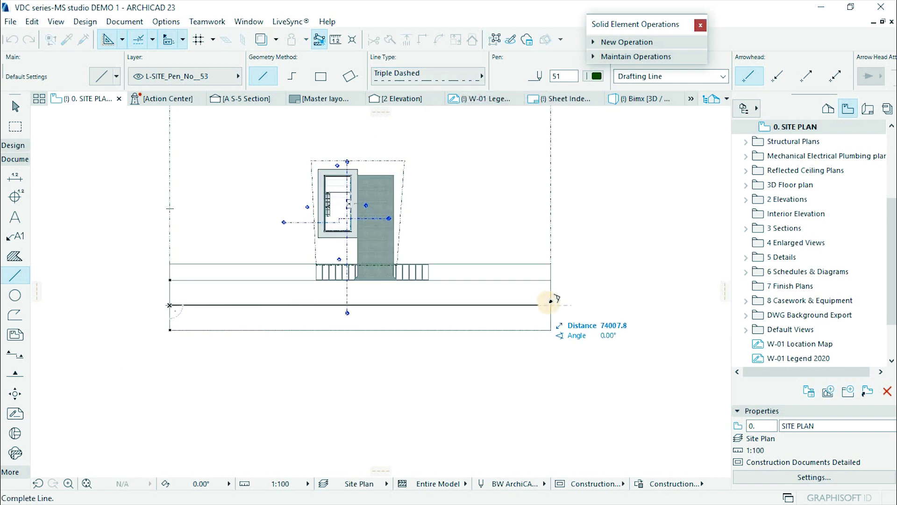
left_click(551, 303)
scroll(550, 305, "up", 10)
key("Escape")
Step: Insert a node on the road mesh's short edge where the centre line meets it, and show the mesh in 3D
left_click(524, 345)
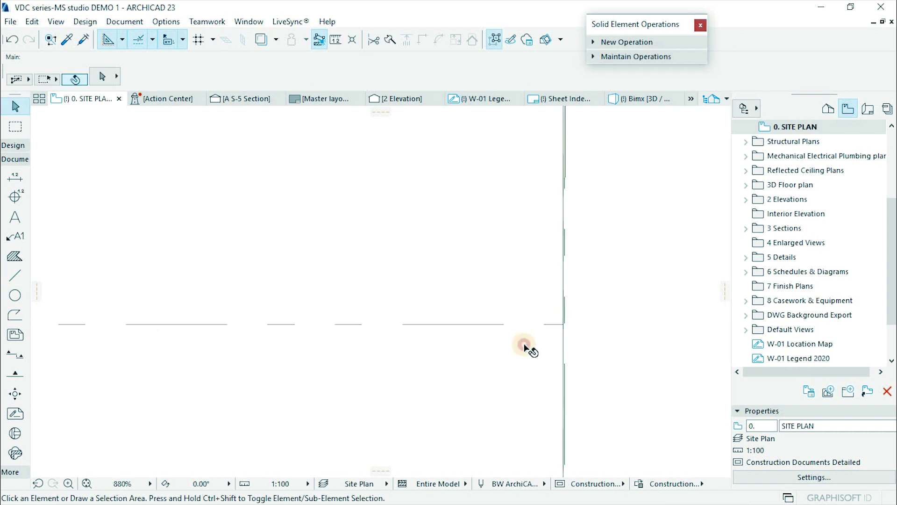
left_click(564, 335)
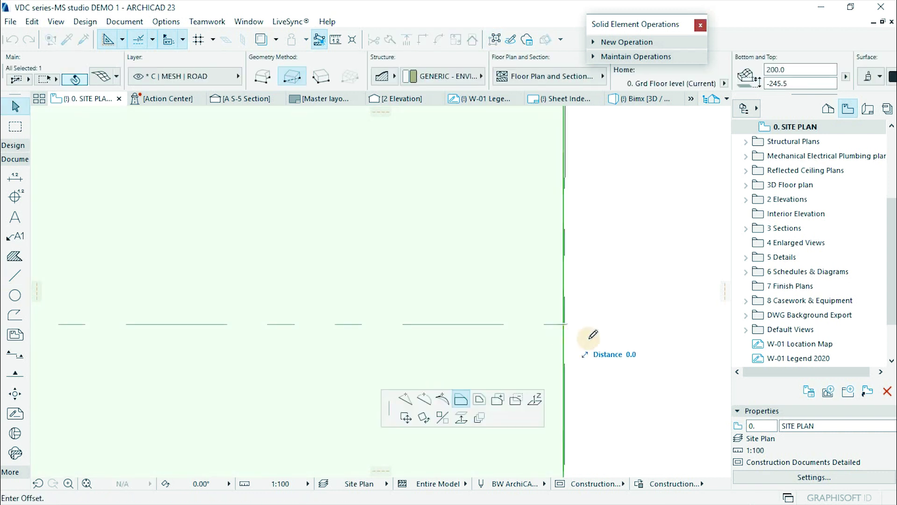
left_click(564, 324)
key("F3")
scroll(237, 371, "up", 4)
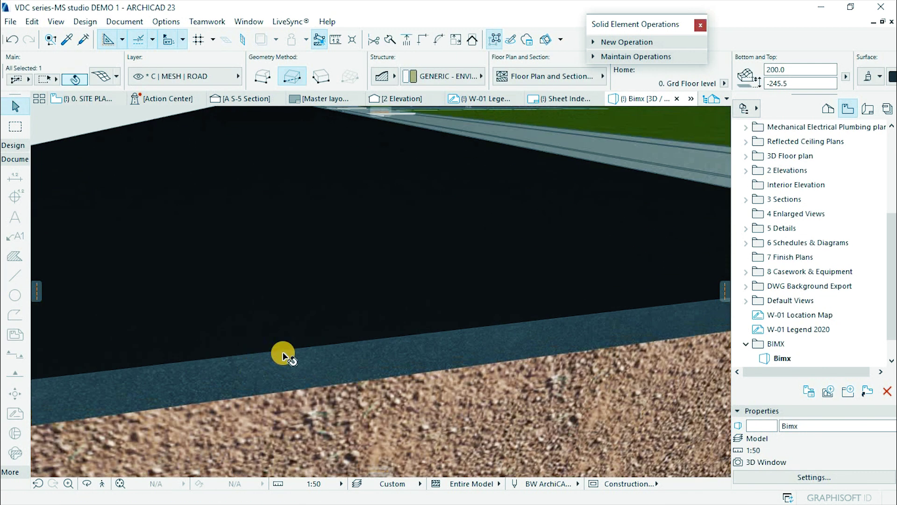
Step: Set the elevation of the road mesh's top node at the middle of this short edge to 100 mm
left_click(316, 348)
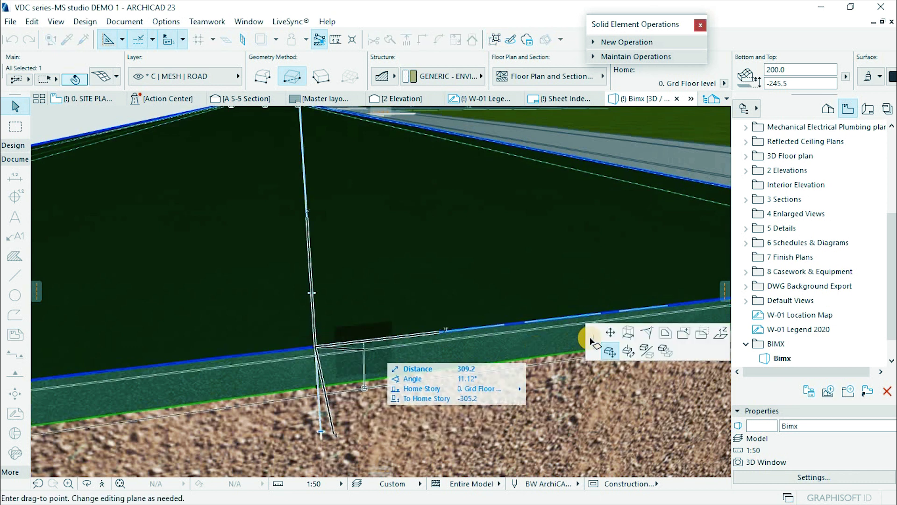
left_click(720, 337)
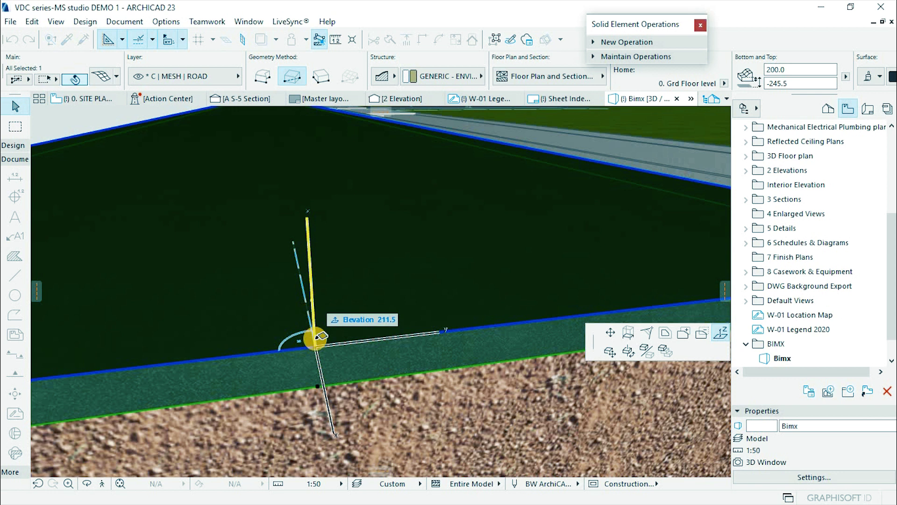
type("1")
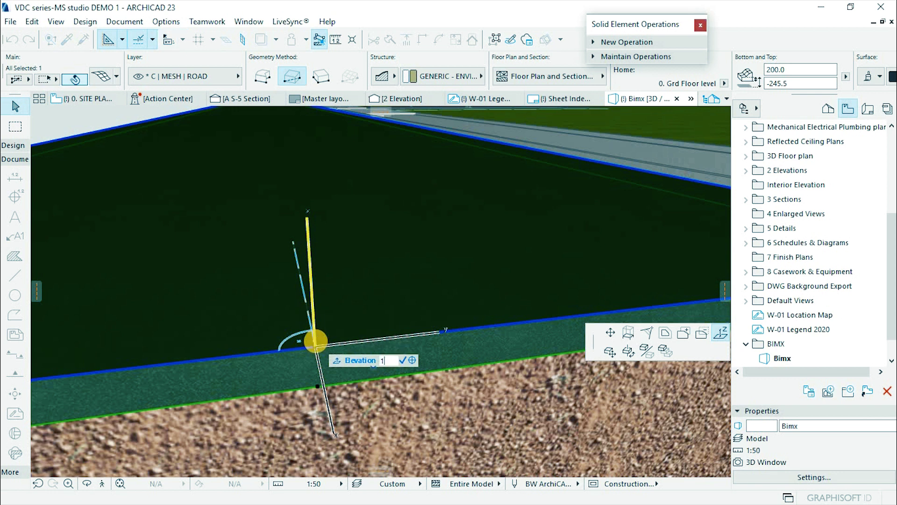
type("00")
key("Return")
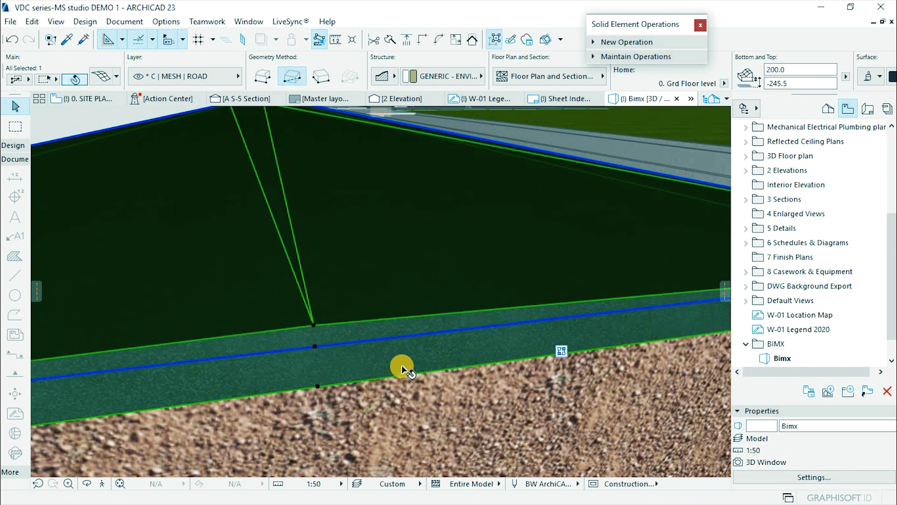
Step: Elevate the middle node at the opposite end of the road mesh to 100 mm as well, and deselect the mesh
scroll(476, 382, "down", 5)
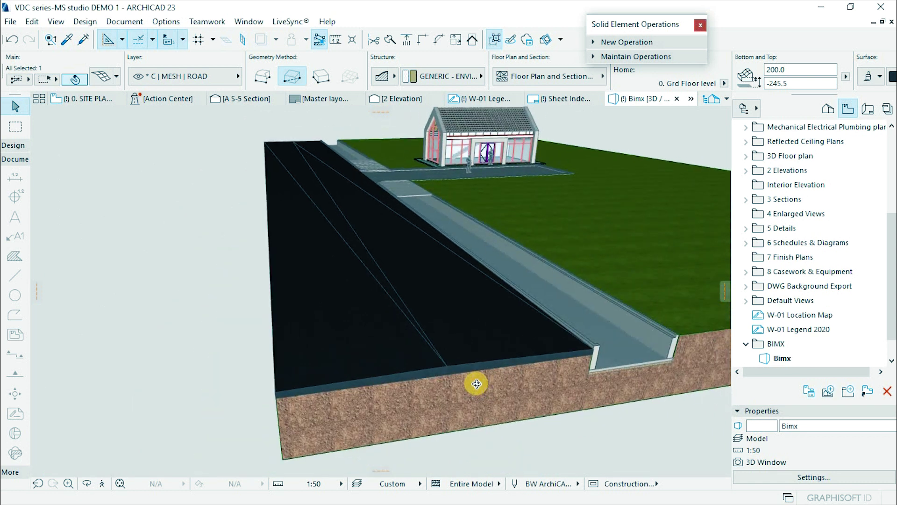
left_click(378, 403)
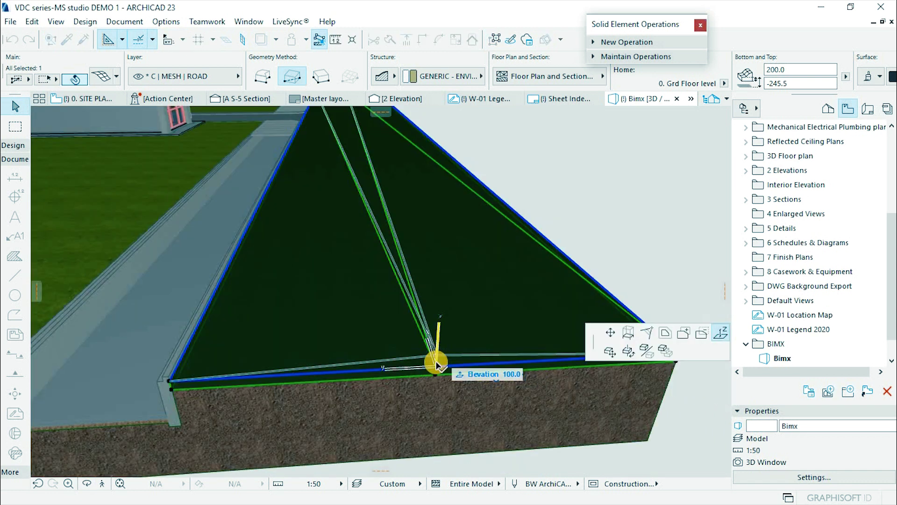
key("Return")
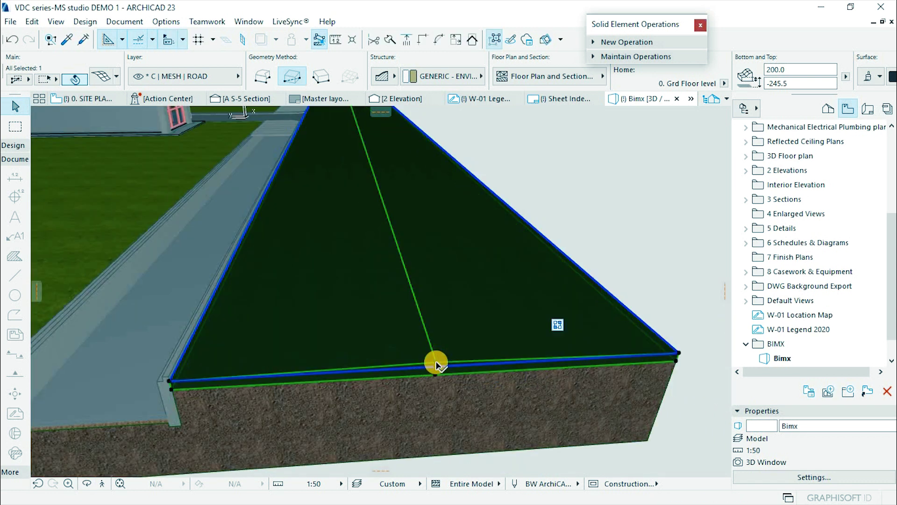
key("Escape")
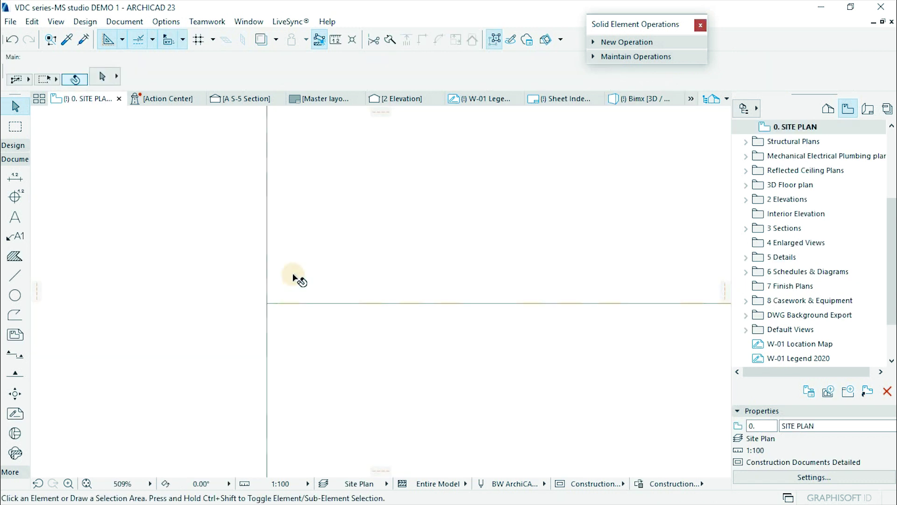
Step: Change the Slab tool's default surface override from the brick paving to a road surface
left_click(15, 145)
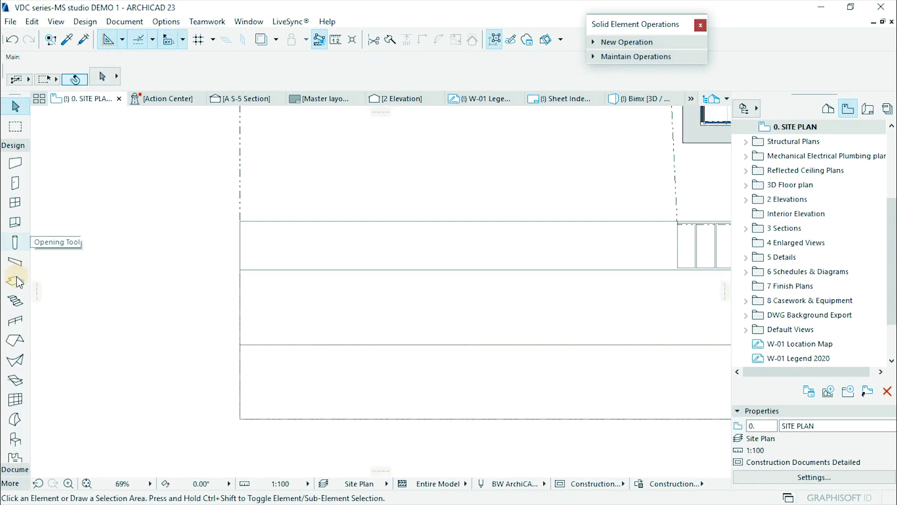
left_click(16, 280)
left_click(94, 76)
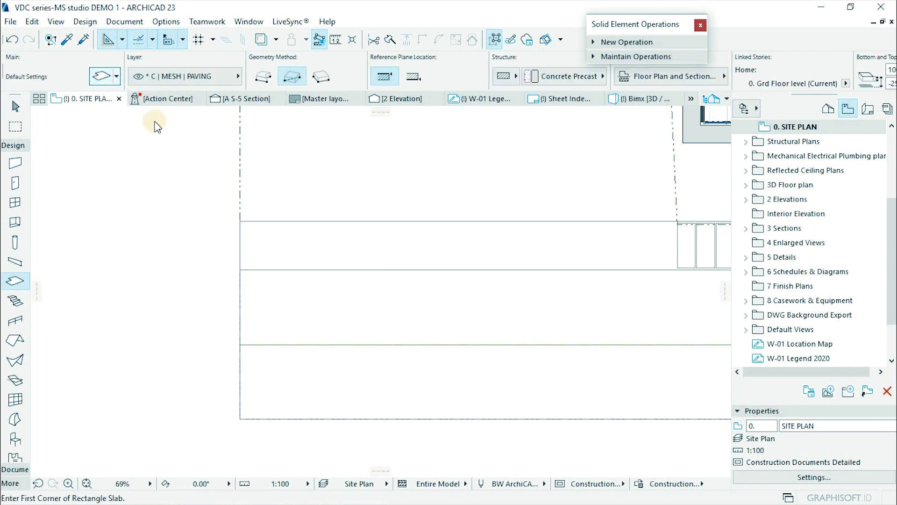
left_click(326, 367)
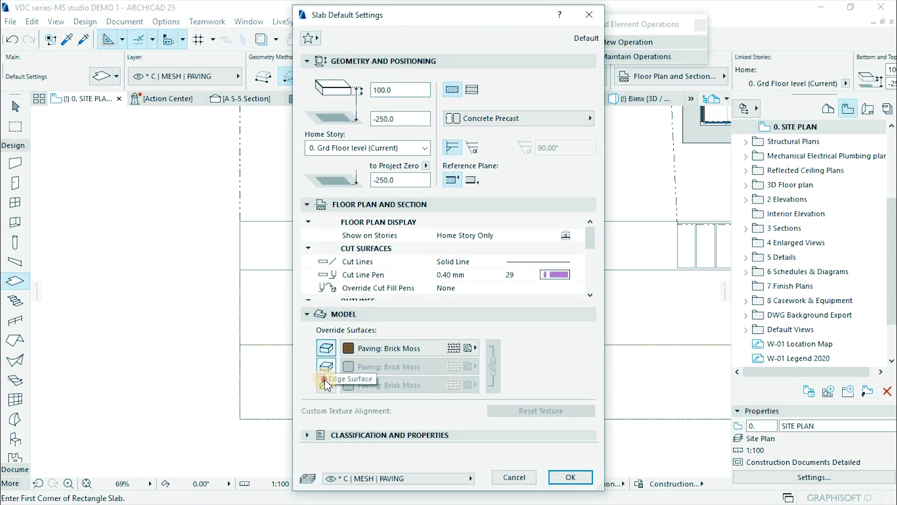
left_click(325, 383)
left_click(389, 352)
scroll(497, 313, "down", 5)
left_click(497, 313)
left_click(574, 477)
key("Return")
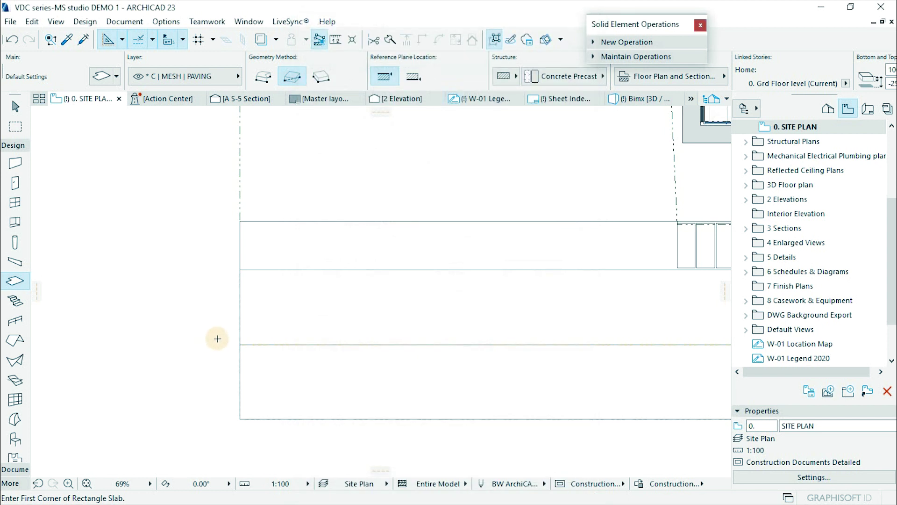
Step: Draw a rectangular slab 500 by 100 mm from the point where the centre line meets the road's short edge
scroll(312, 360, "up", 10)
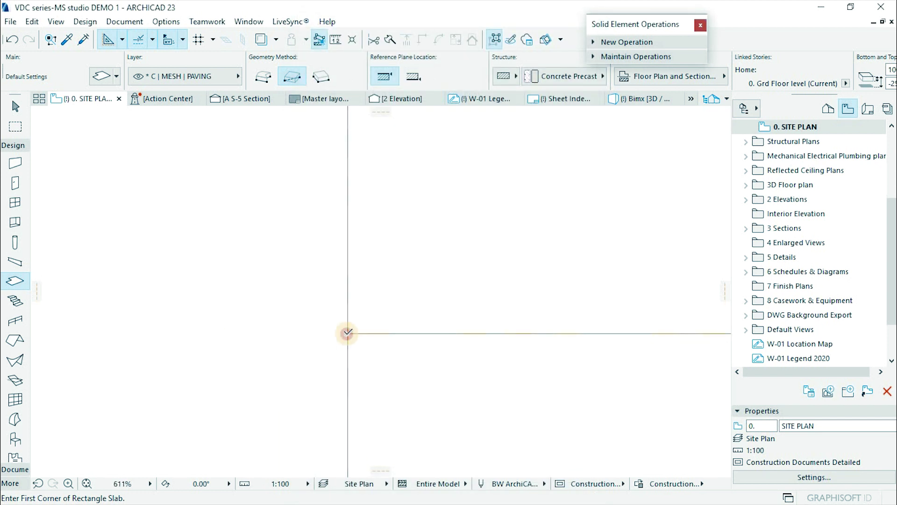
left_click(347, 333)
type("50")
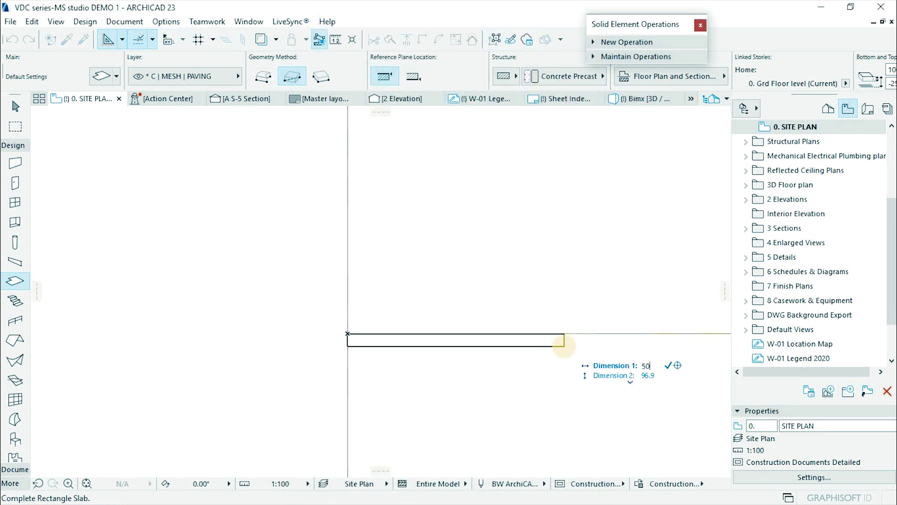
type("0")
key("Tab")
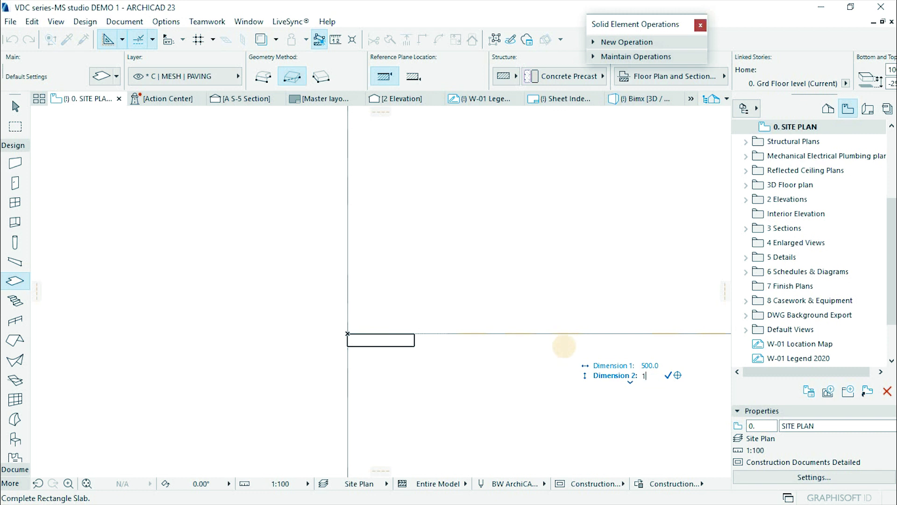
key("Return")
Step: Centre the small marking slab on the road's centre line and reduce its thickness to 5 mm at the road surface
scroll(378, 357, "up", 6)
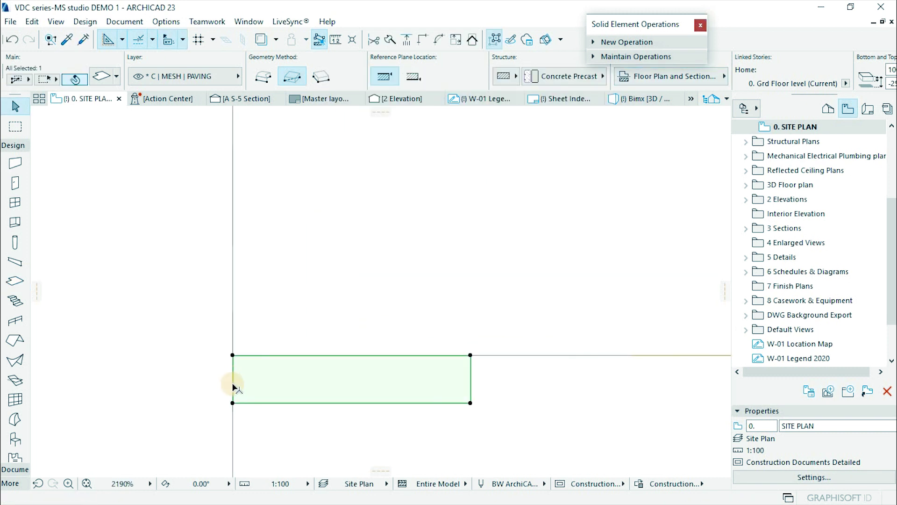
left_click(233, 382)
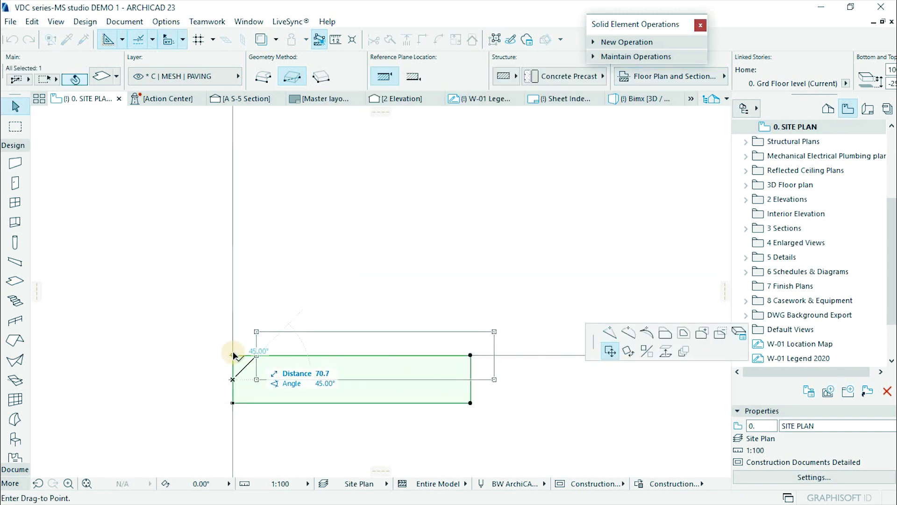
key("F3")
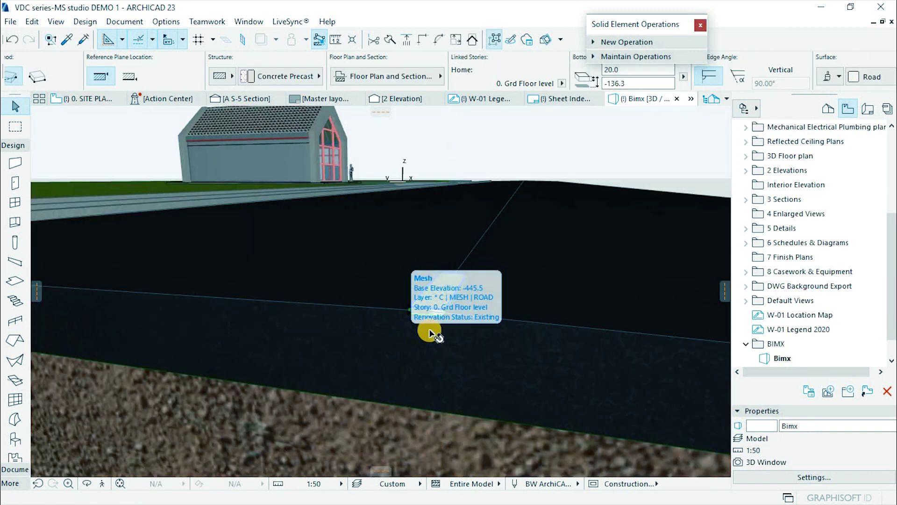
key("Escape")
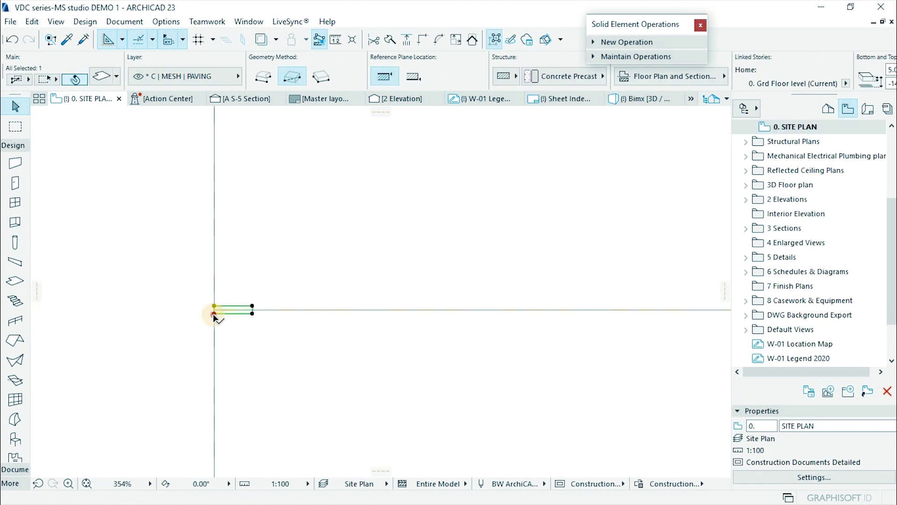
Step: Multiply the marking slab along the road's centre line using Drag with Increment and Spread, leaving gaps, and show the dashes in 3D
left_click(214, 313)
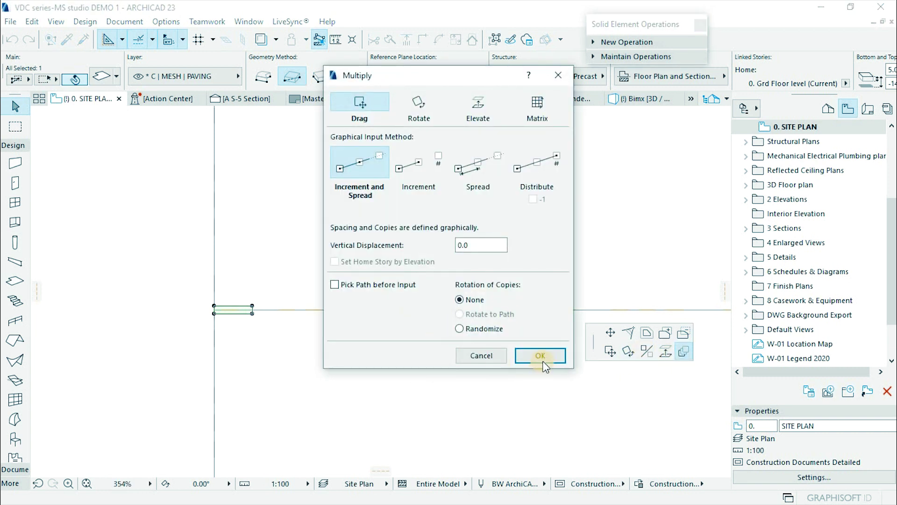
left_click(540, 354)
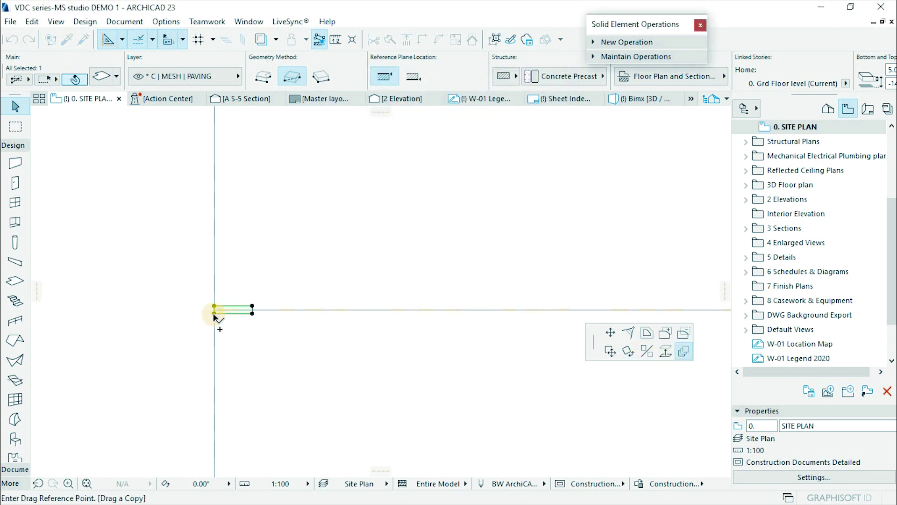
left_click(213, 314)
scroll(593, 325, "down", 5)
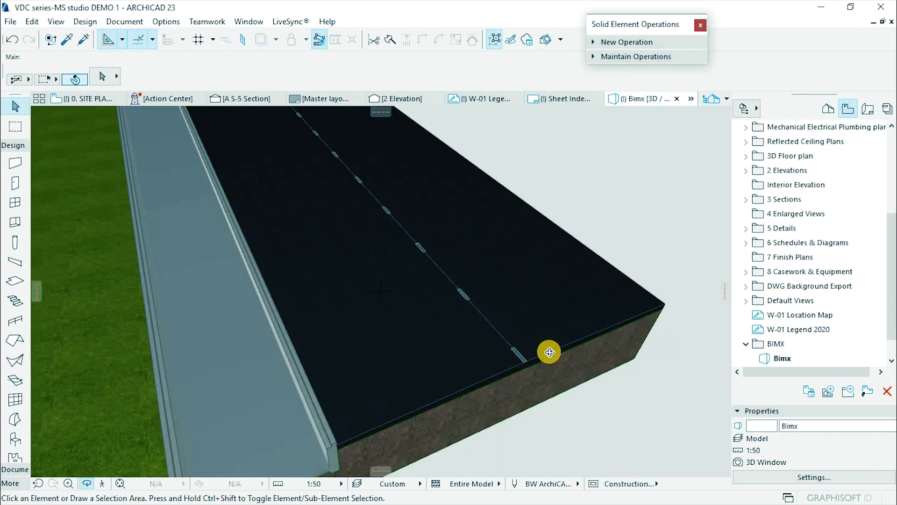
scroll(549, 354, "up", 2)
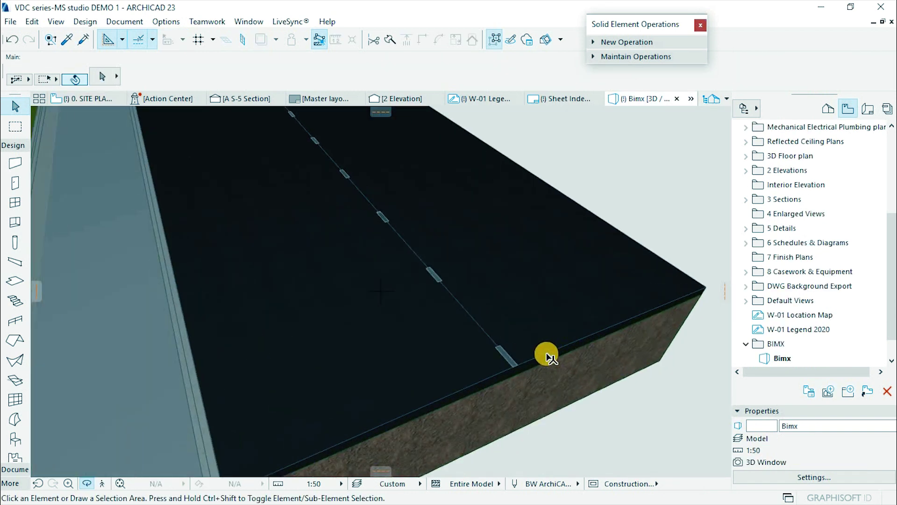